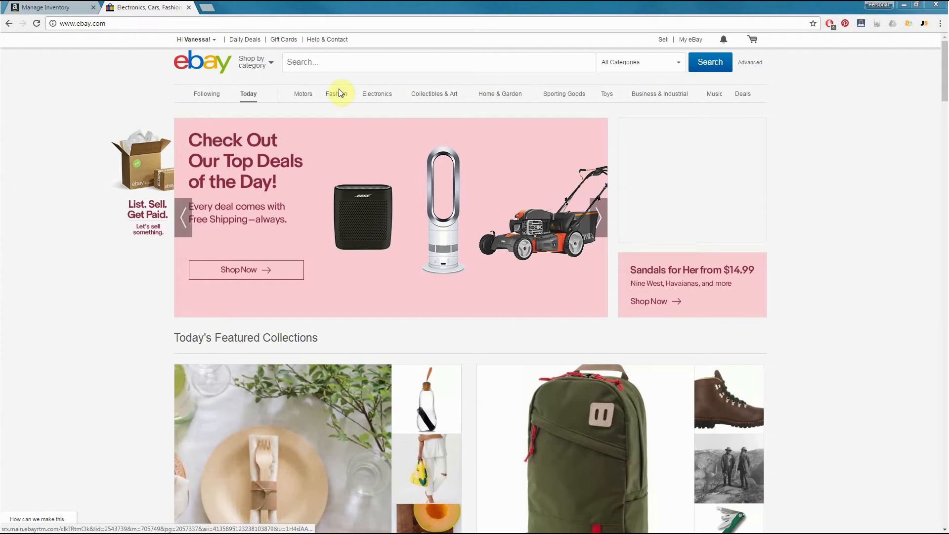
Search eBay for "POP Movies Dispicable Me Agnes" and review the prices of the current listings
left_click(343, 63)
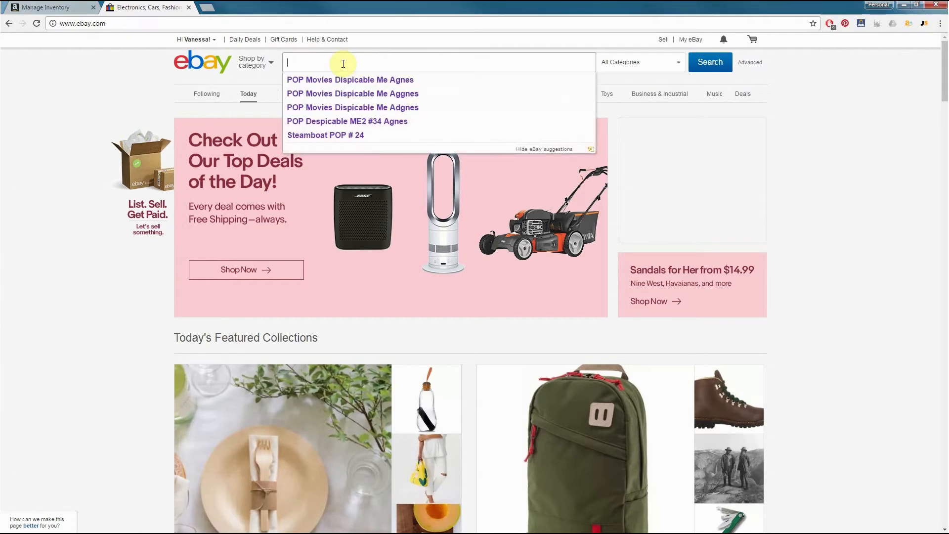
type("POP Movies Dispicable Me Agnes")
key("Return")
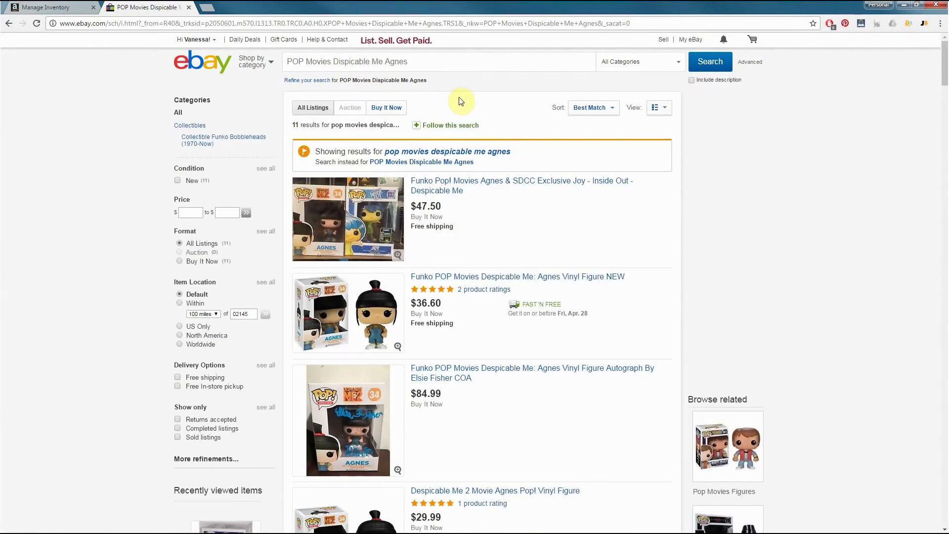
scroll(483, 101, "down", 4)
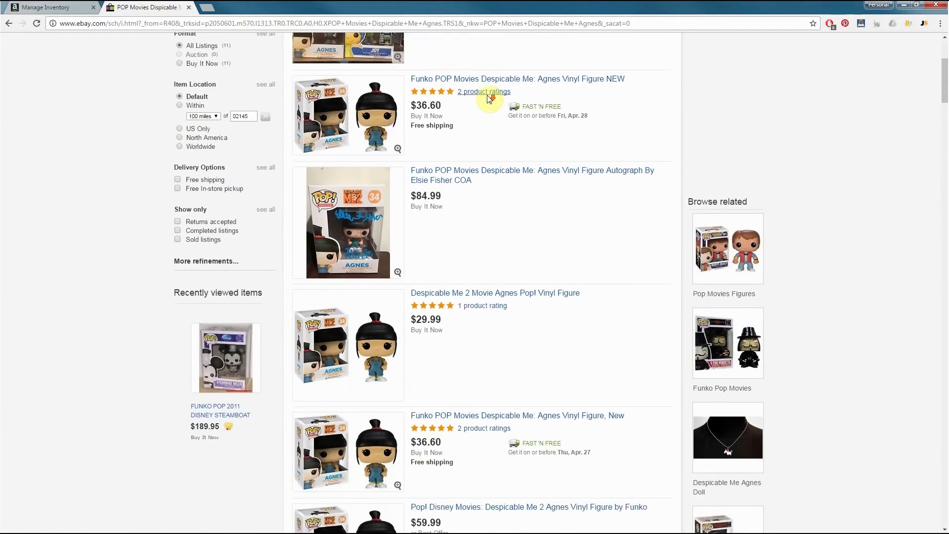
scroll(402, 135, "up", 2)
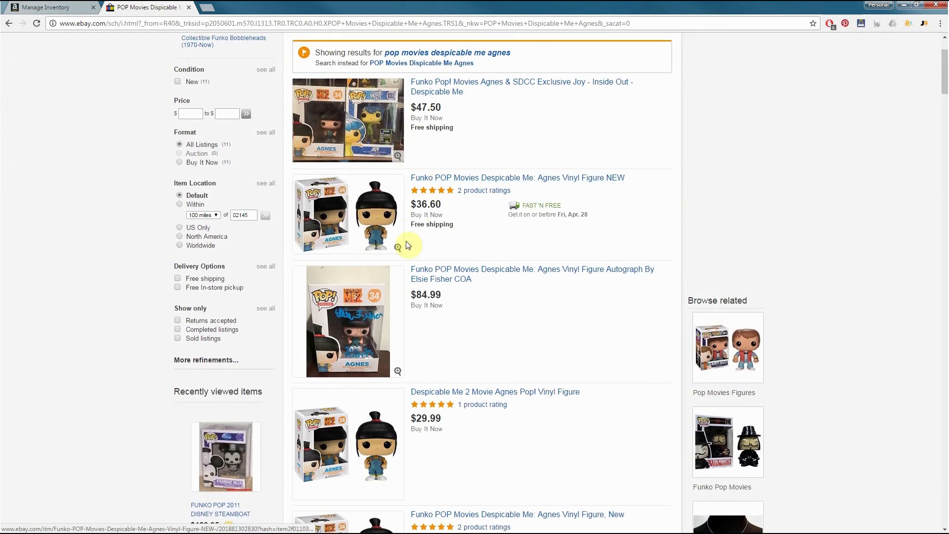
scroll(406, 246, "down", 9)
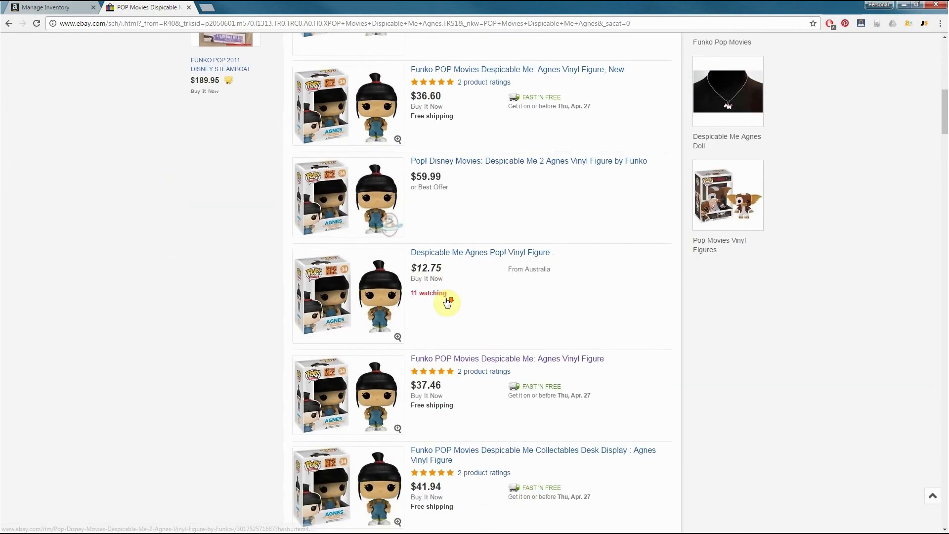
scroll(452, 302, "up", 4)
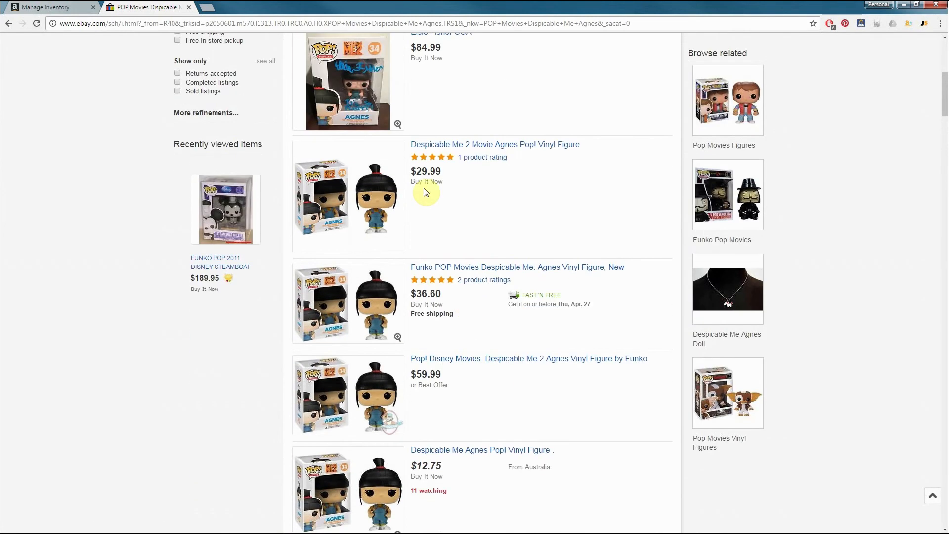
scroll(426, 193, "up", 7)
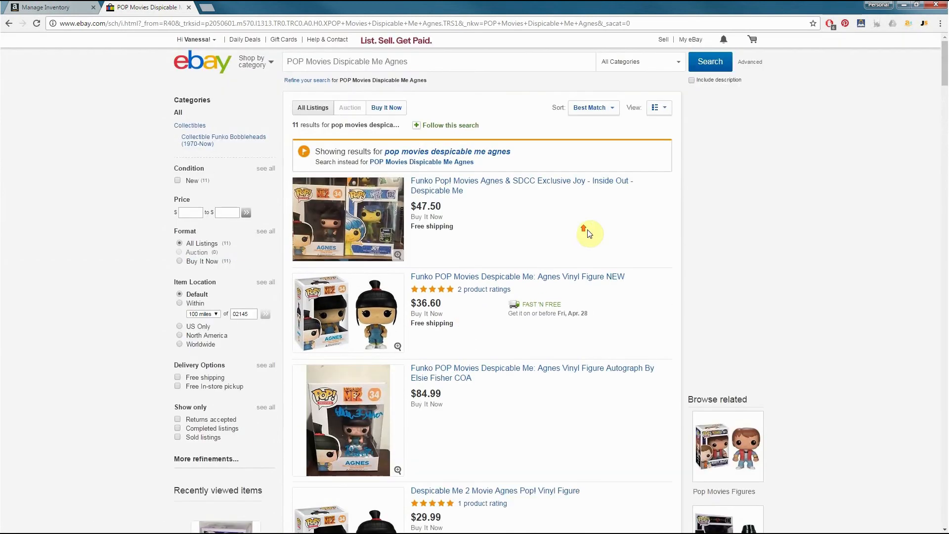
Run an advanced search for the same keywords, limited to sold listings in new condition
left_click(754, 64)
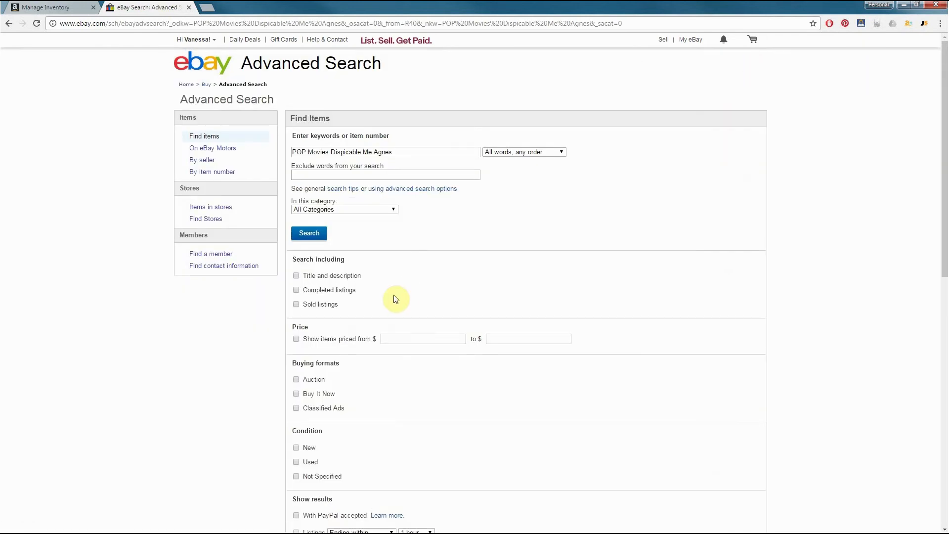
scroll(344, 316, "down", 2)
left_click(296, 205)
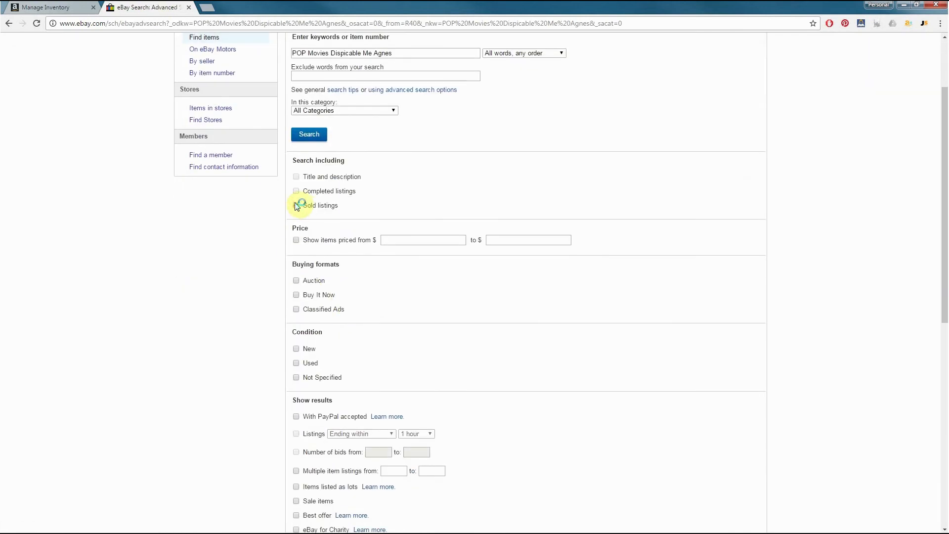
scroll(298, 217, "down", 2)
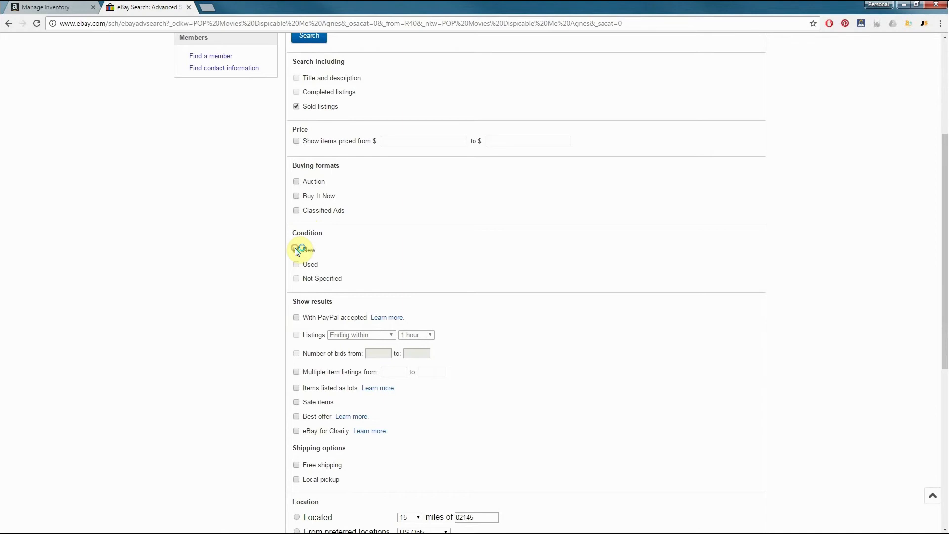
left_click(296, 249)
scroll(301, 277, "down", 7)
left_click(315, 427)
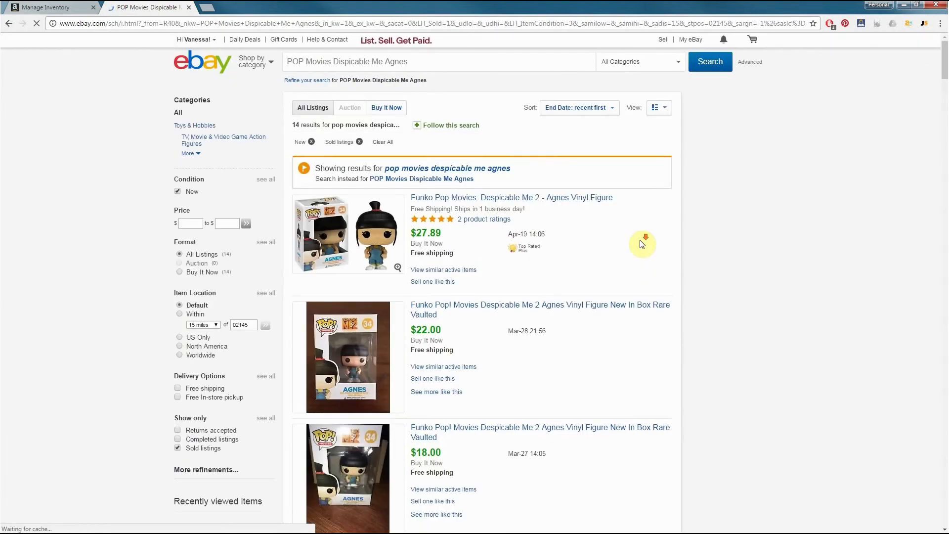
Examine the sale prices, dates and shipping terms of the sold Agnes figure listings
scroll(645, 239, "down", 1)
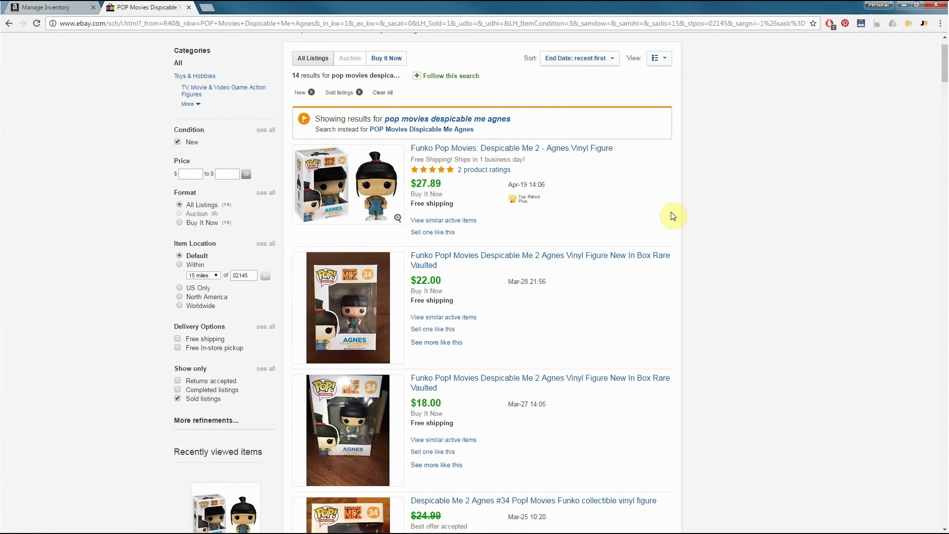
scroll(652, 213, "down", 1)
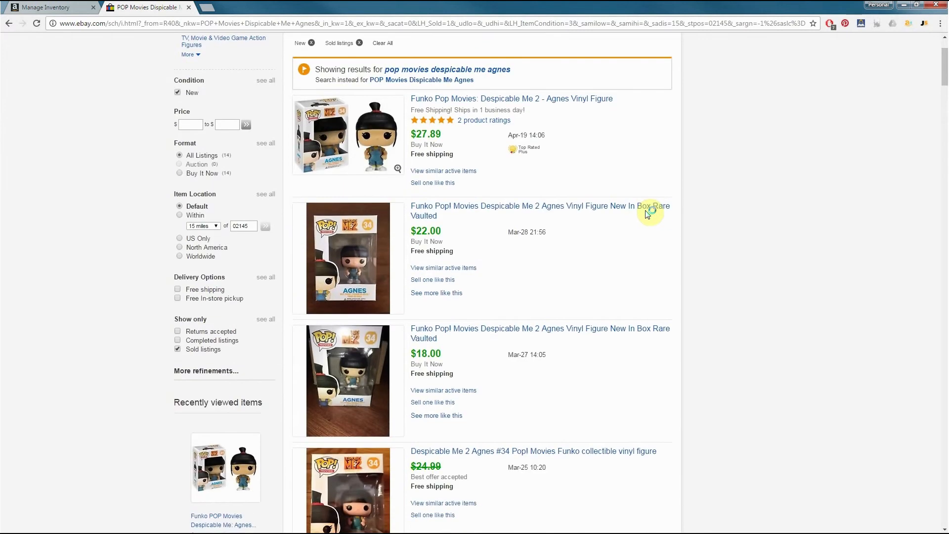
left_click_drag(441, 134, 418, 135)
left_click(461, 146)
scroll(469, 195, "down", 1)
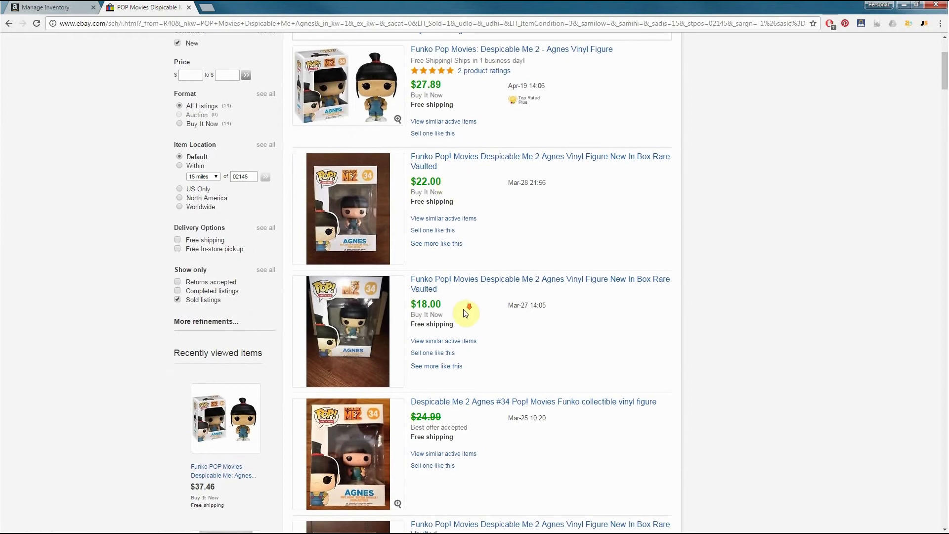
scroll(467, 312, "down", 4)
scroll(467, 315, "down", 3)
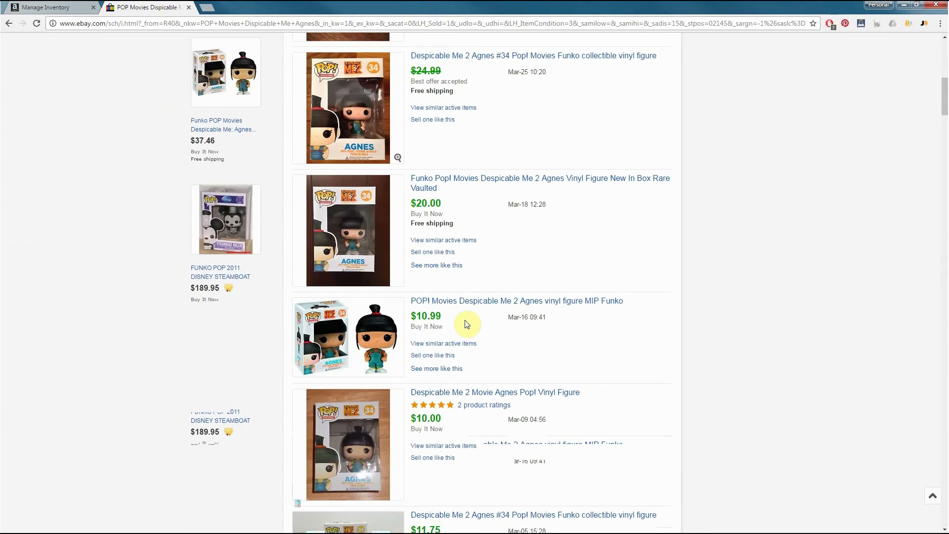
scroll(464, 323, "up", 8)
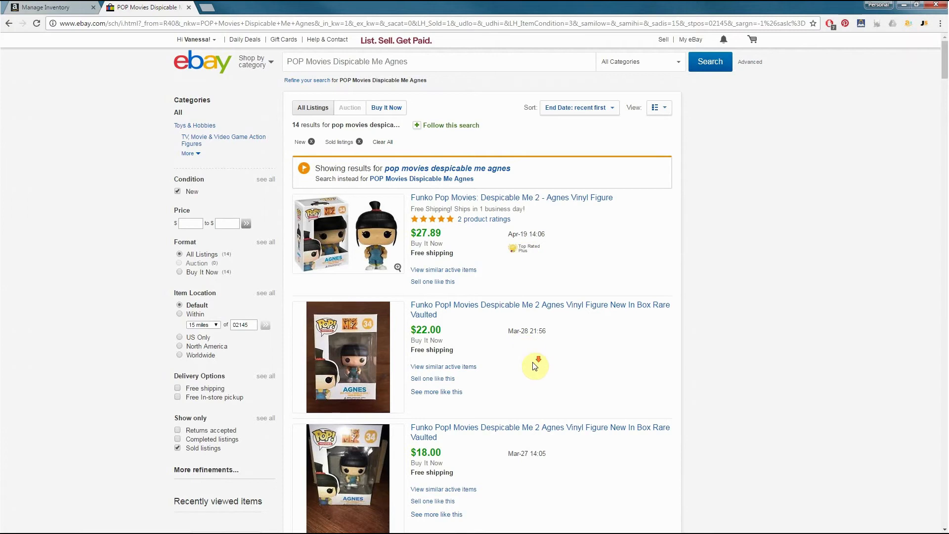
scroll(519, 391, "down", 1)
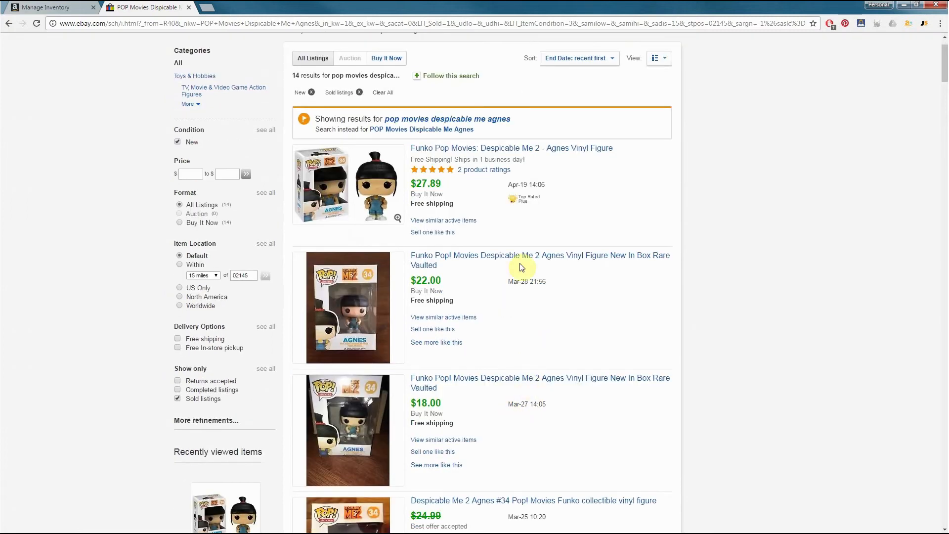
scroll(561, 222, "up", 1)
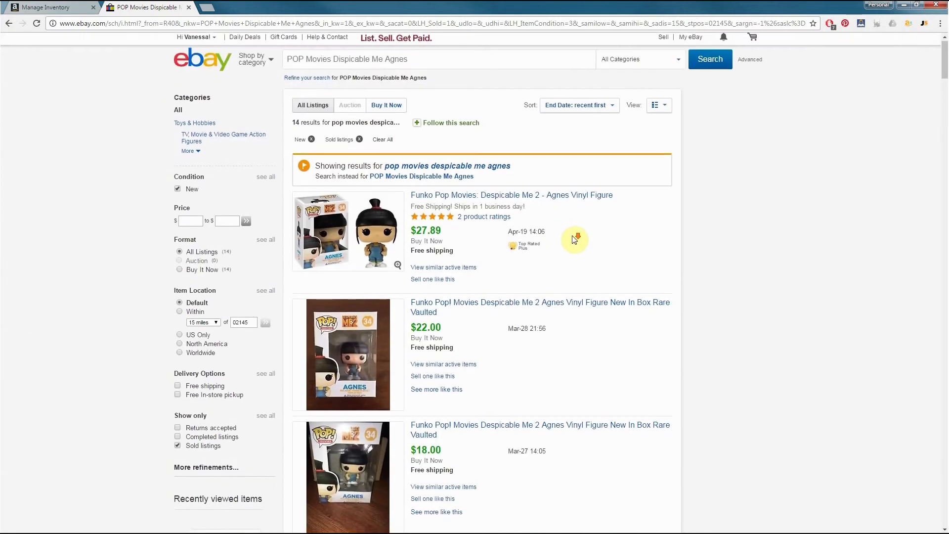
Open the three most recent sold Agnes figure listings in separate new tabs
scroll(565, 239, "down", 1)
right_click(570, 152)
left_click(592, 155)
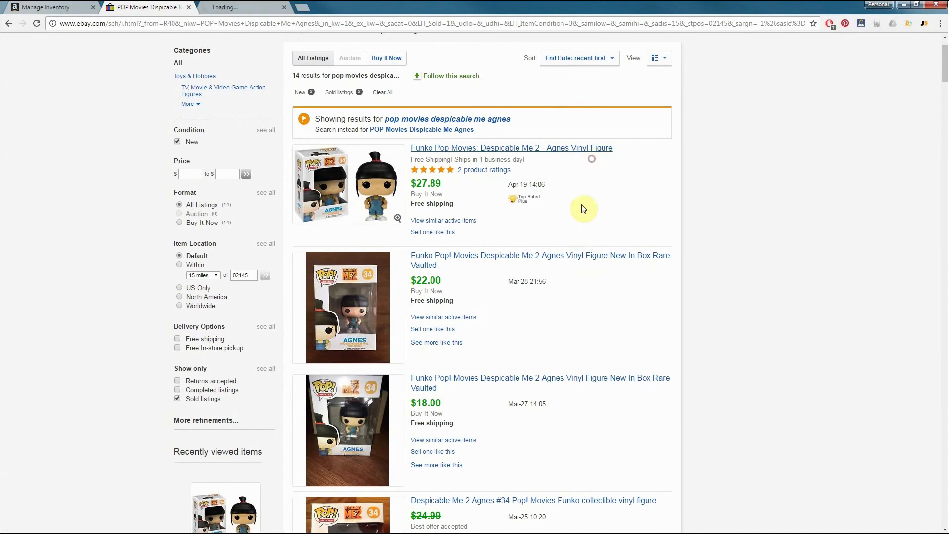
right_click(576, 255)
left_click(596, 261)
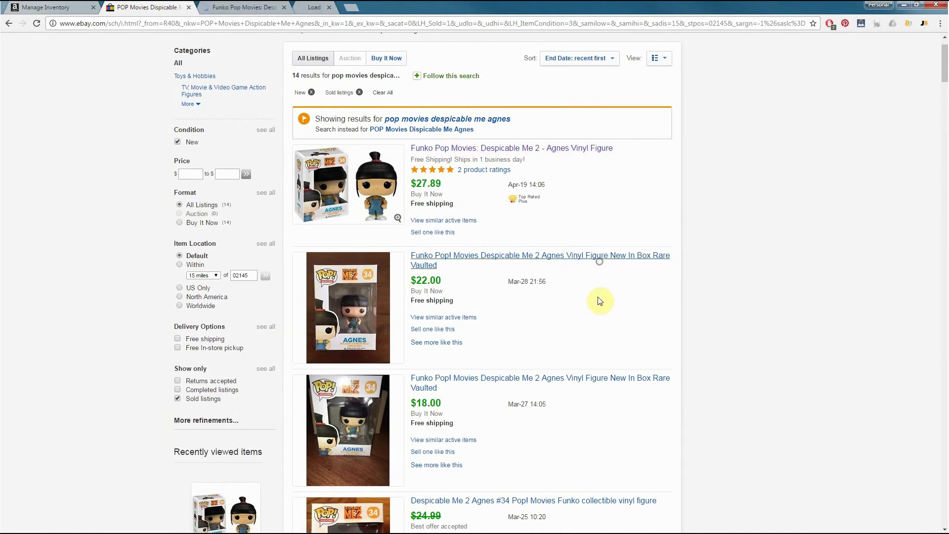
right_click(568, 378)
left_click(586, 382)
scroll(638, 296, "down", 1)
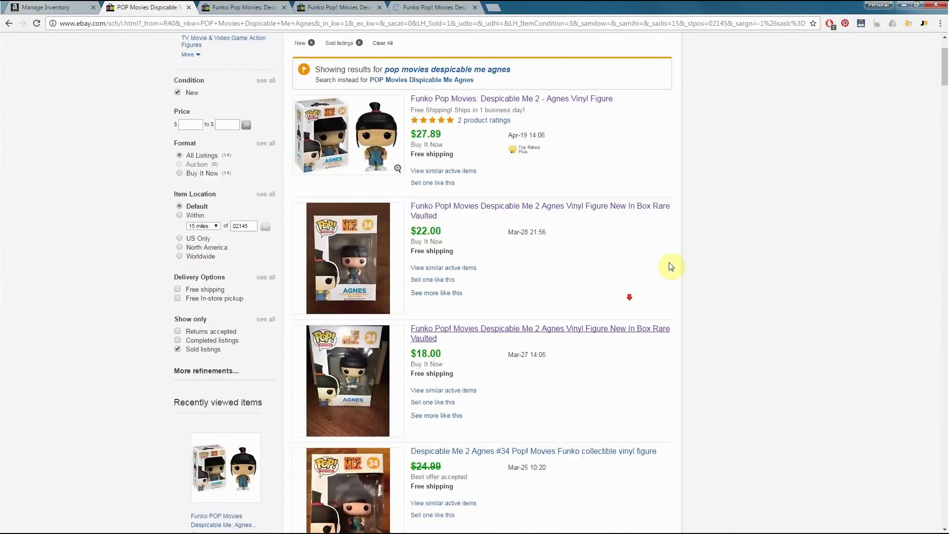
scroll(494, 177, "up", 1)
Display the original listing page for each of the three opened sold items
left_click(253, 6)
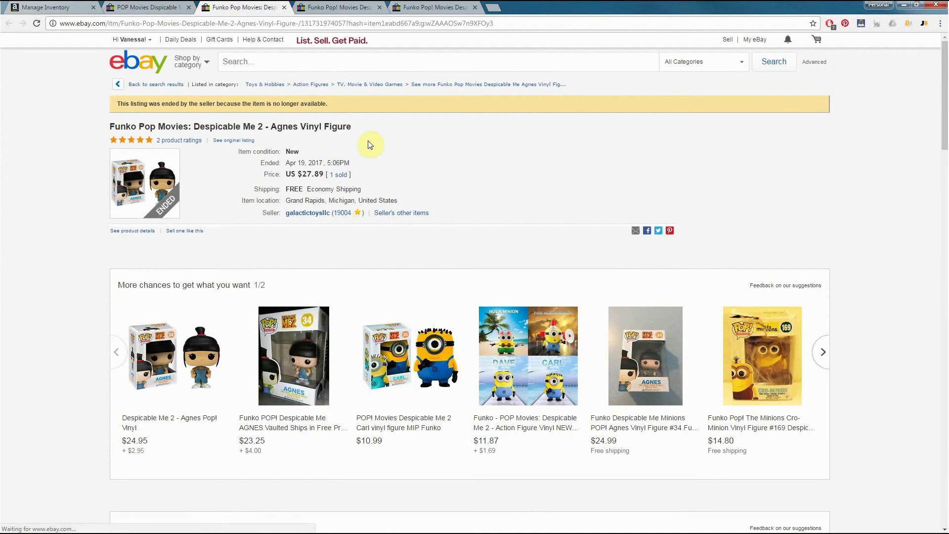
left_click(233, 141)
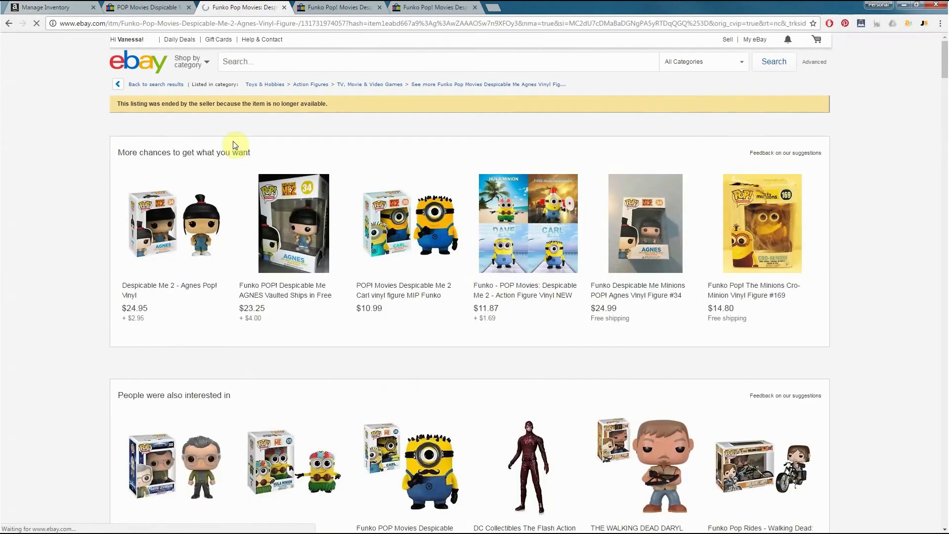
left_click(335, 7)
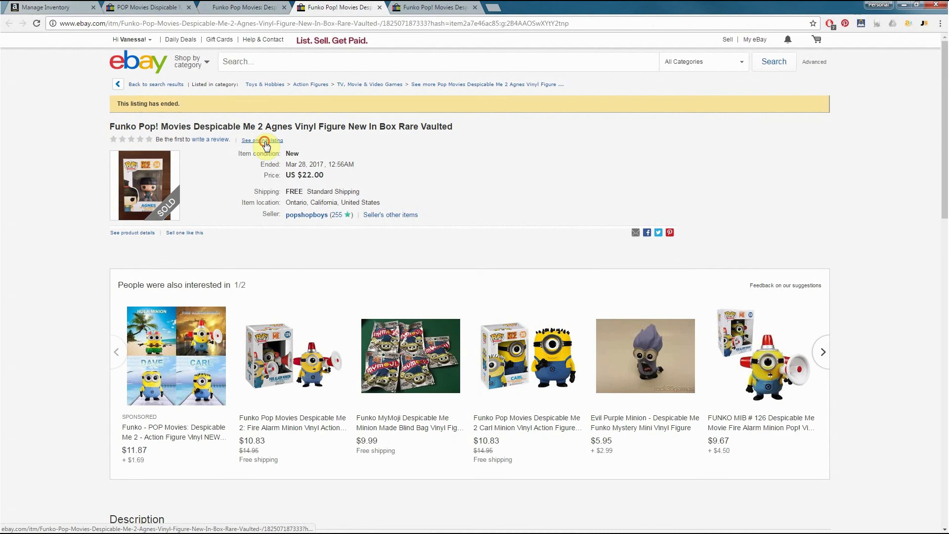
left_click(265, 142)
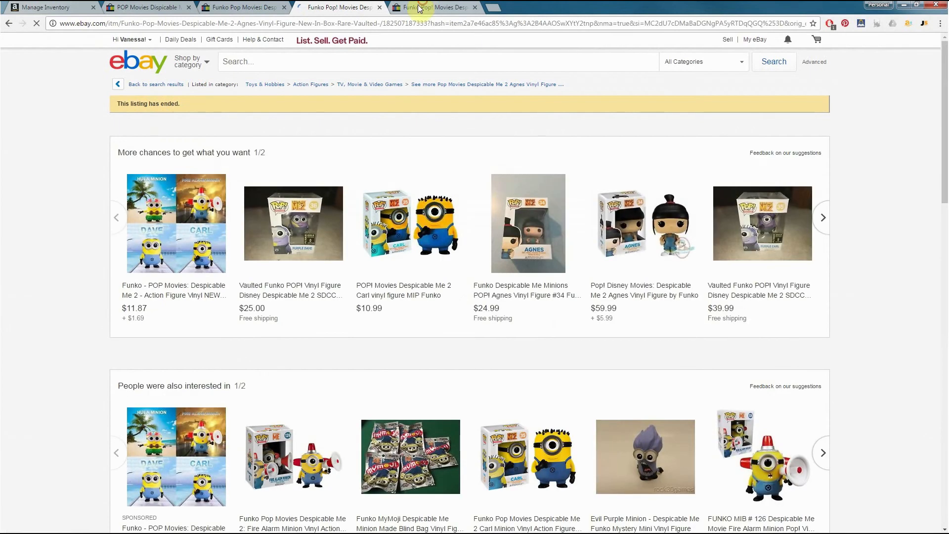
left_click(425, 7)
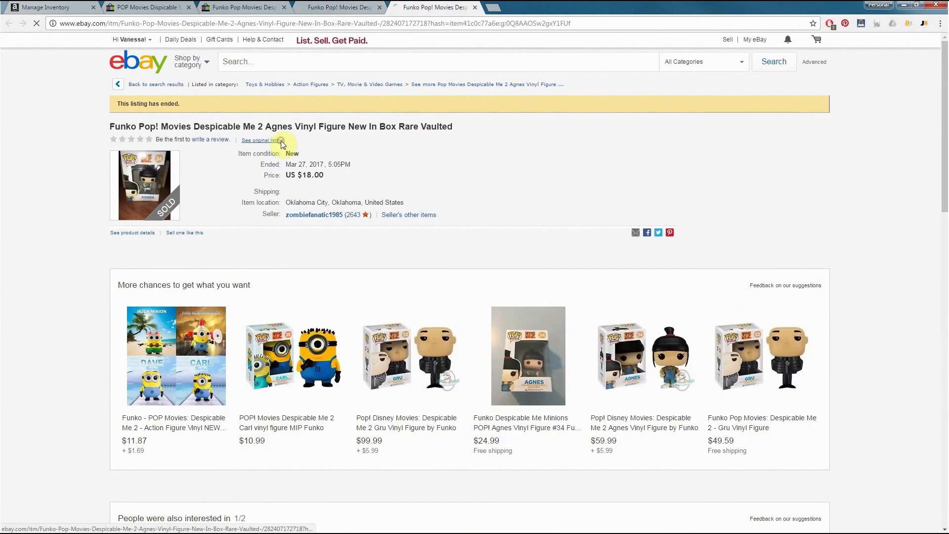
left_click(281, 140)
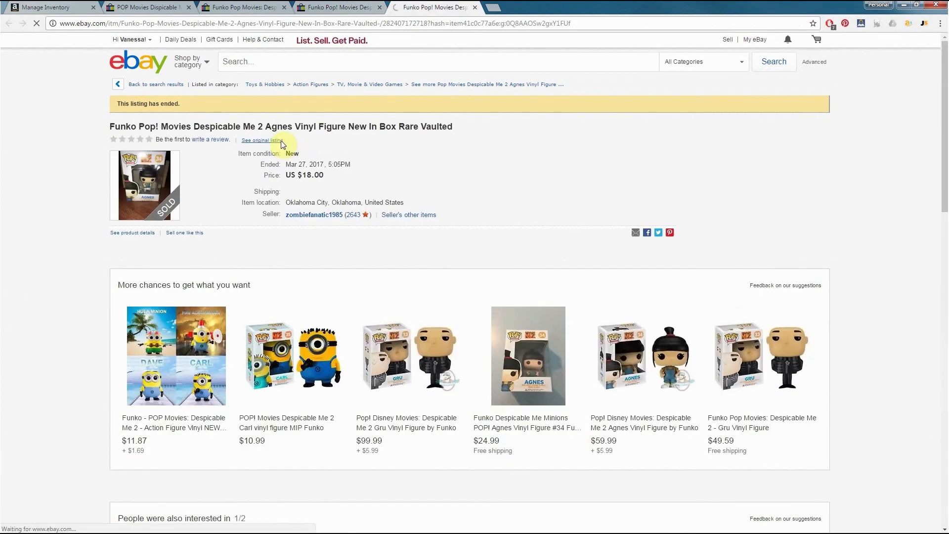
Examine the first sold listing's item specifics, description, product details and shipping information
left_click(239, 9)
scroll(262, 128, "down", 5)
scroll(256, 131, "down", 9)
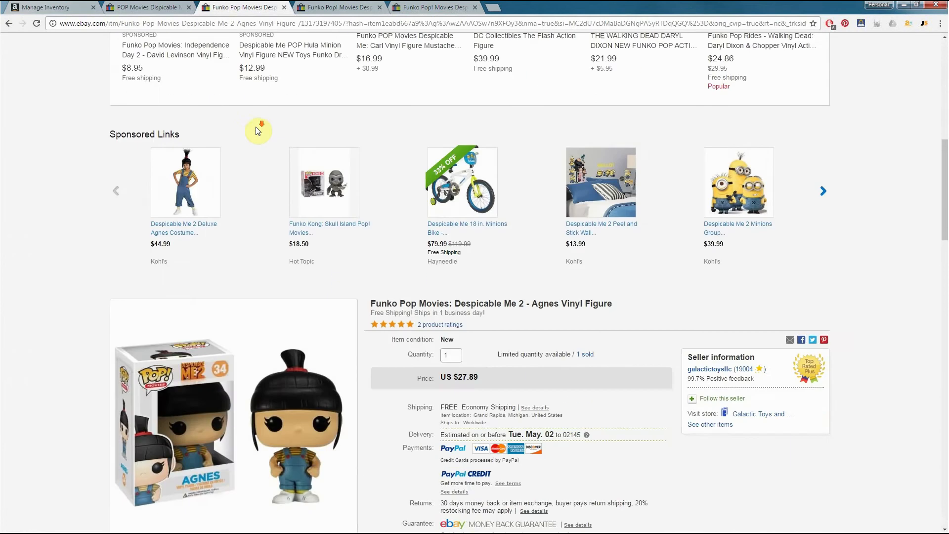
scroll(440, 182, "down", 5)
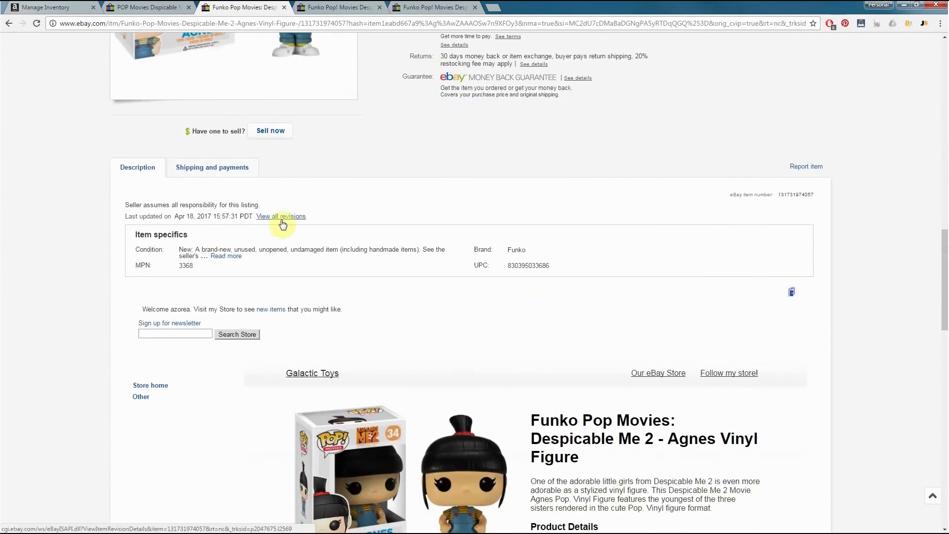
scroll(277, 226, "down", 5)
scroll(278, 227, "down", 1)
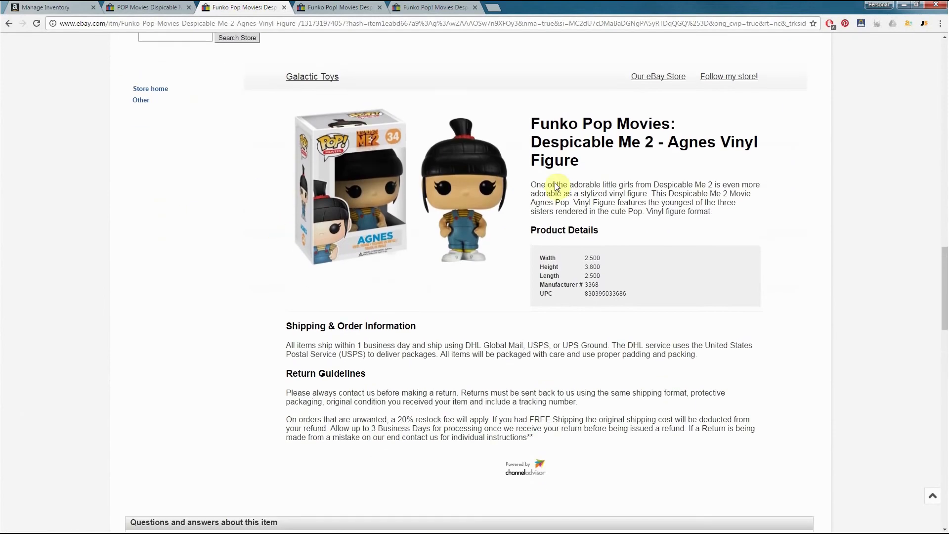
scroll(751, 133, "down", 2)
scroll(740, 117, "up", 1)
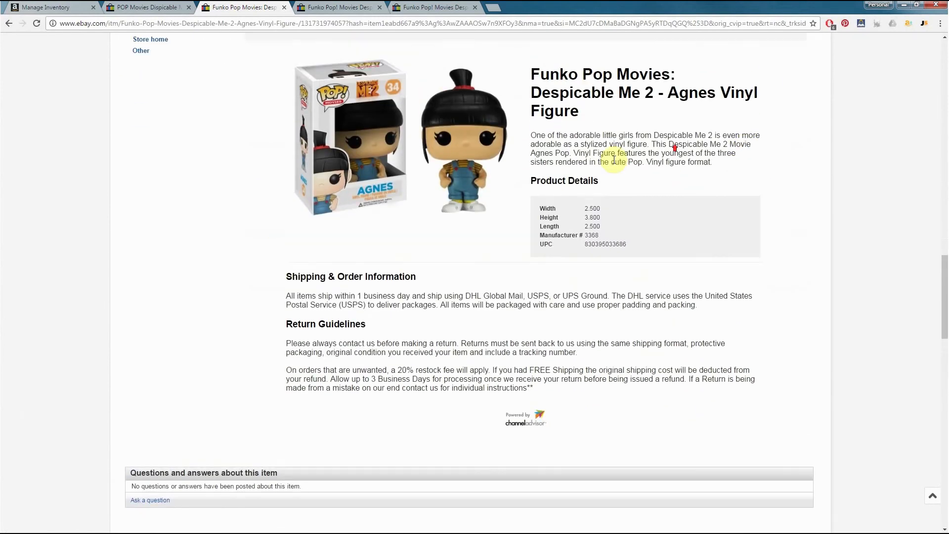
left_click_drag(535, 135, 733, 154)
left_click(594, 349)
scroll(423, 303, "down", 2)
scroll(413, 300, "up", 2)
scroll(412, 300, "up", 6)
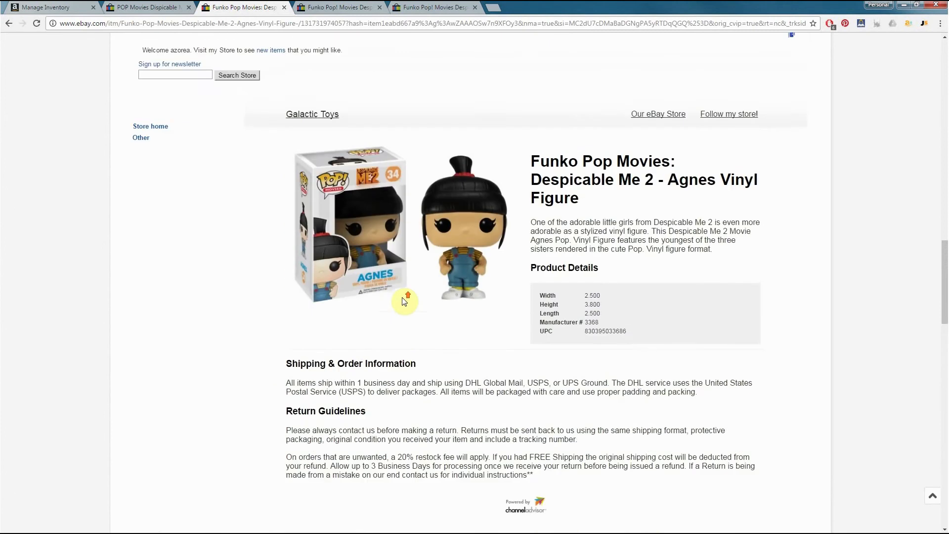
Examine the second sold listing's item specifics and seller description
left_click(359, 11)
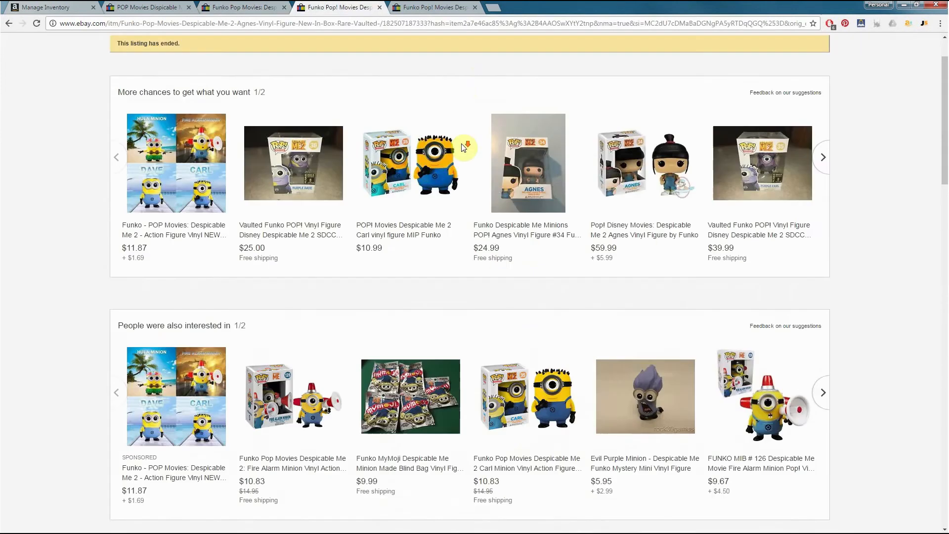
scroll(461, 144, "down", 18)
scroll(463, 147, "down", 13)
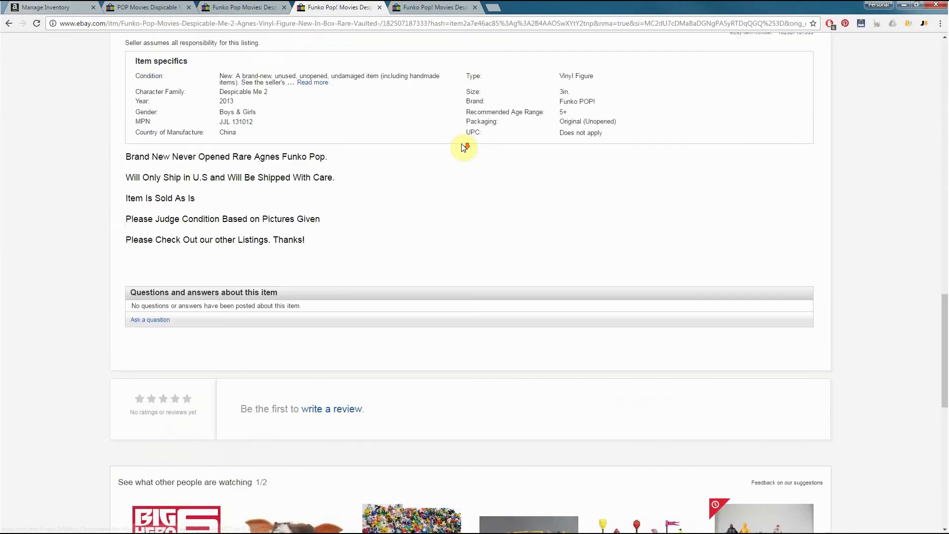
scroll(463, 147, "up", 9)
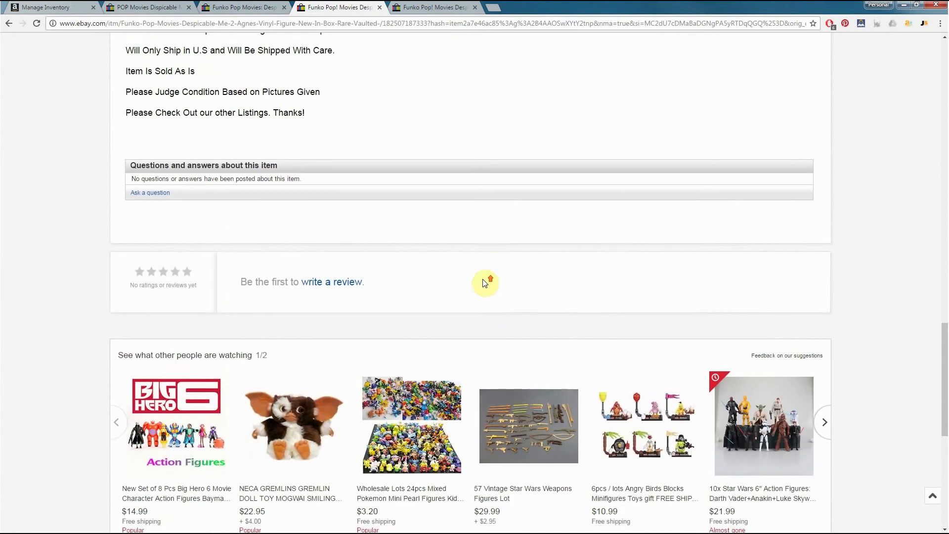
left_click_drag(197, 170, 125, 128)
left_click_drag(151, 160, 150, 128)
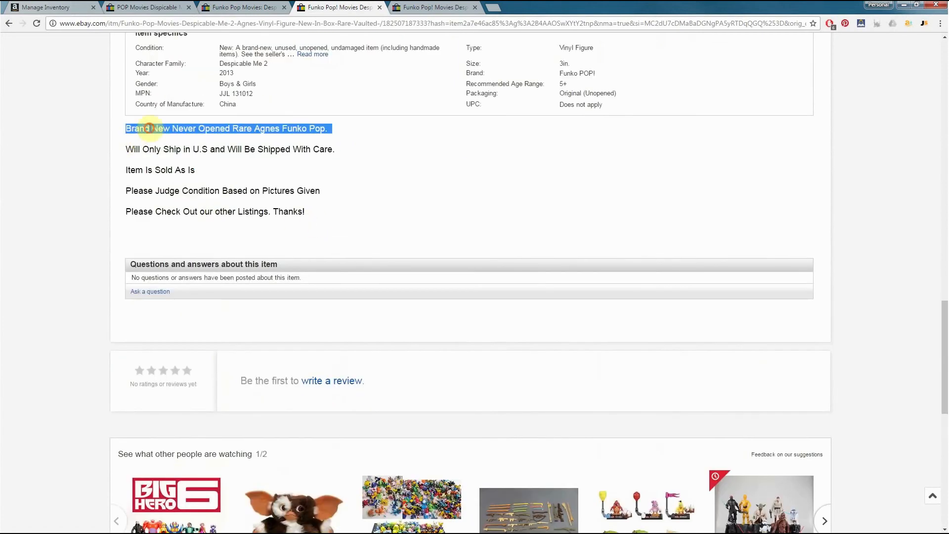
left_click(288, 191)
Examine the third sold listing's item specifics, seller description and sale details
left_click(454, 6)
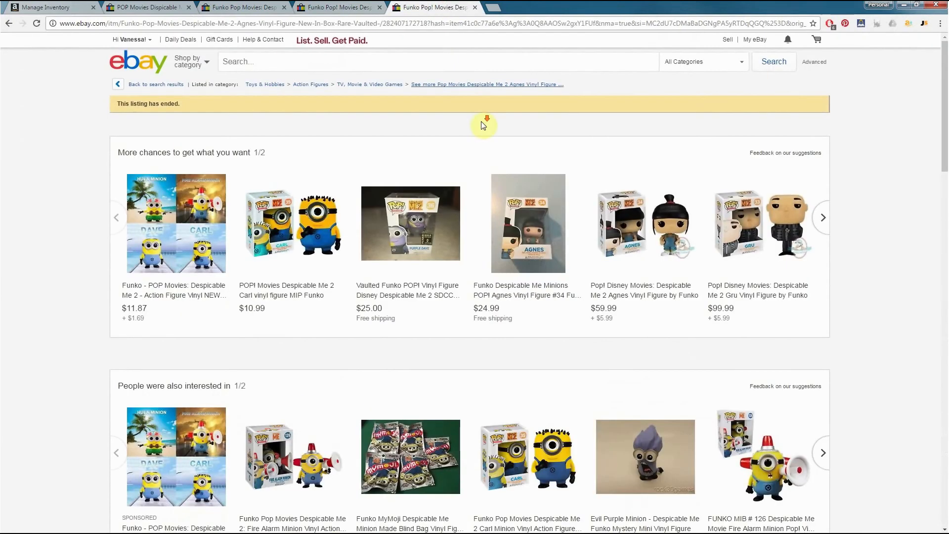
scroll(481, 121, "down", 12)
scroll(482, 121, "down", 7)
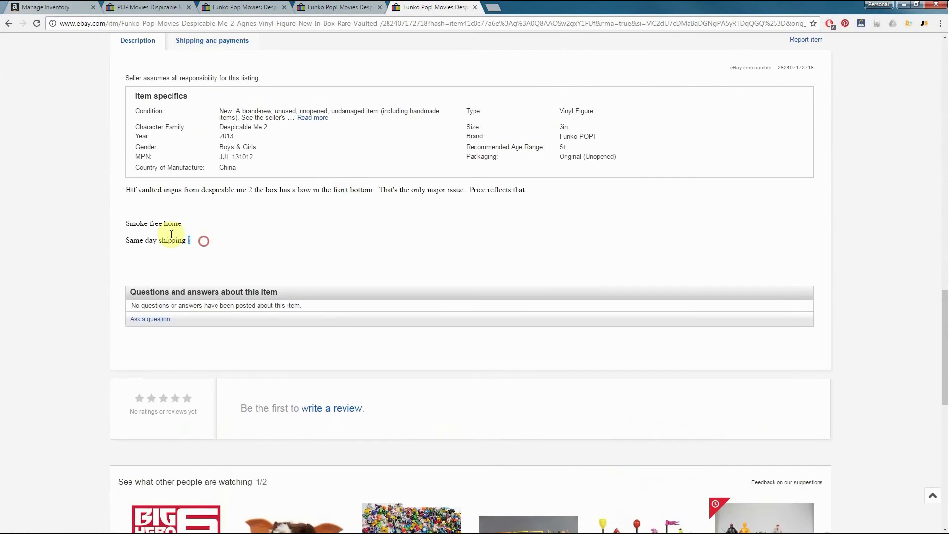
left_click_drag(202, 239, 123, 189)
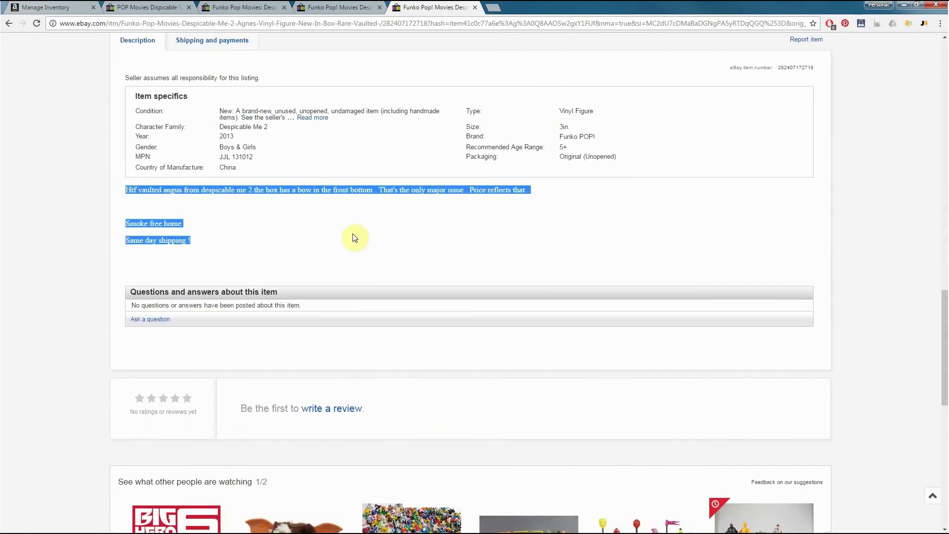
left_click(357, 226)
scroll(355, 237, "up", 15)
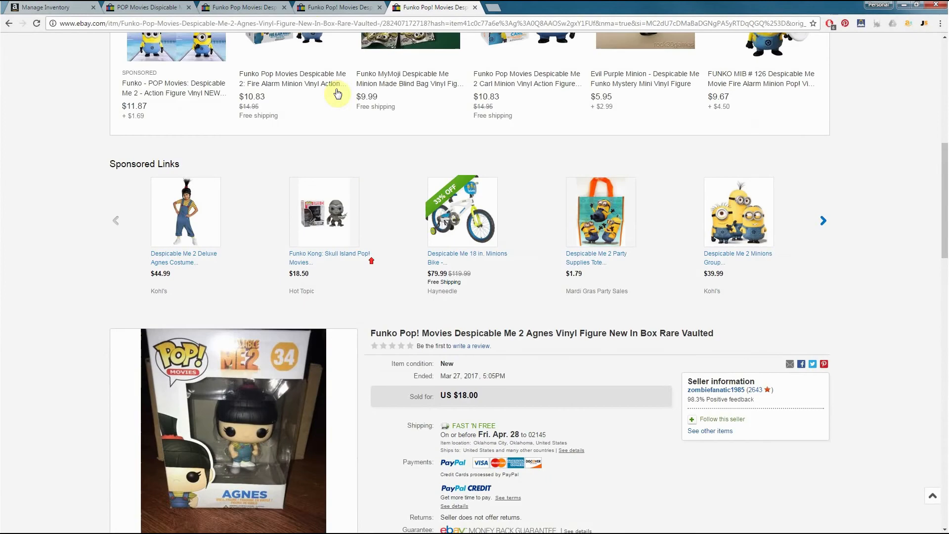
Return to the first opened Agnes listing and check its item specifics, price and shipping cost
left_click(322, 6)
left_click(267, 7)
scroll(483, 381, "down", 1)
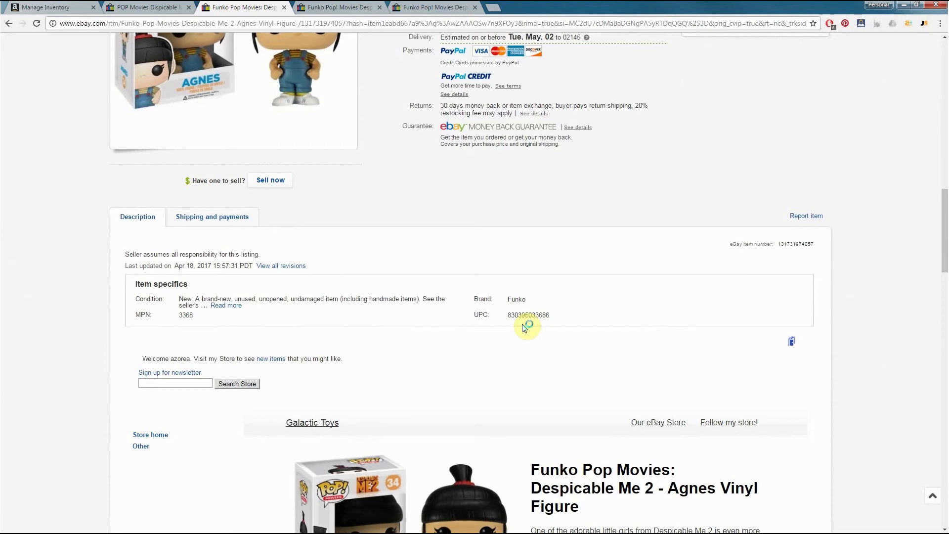
scroll(525, 326, "up", 2)
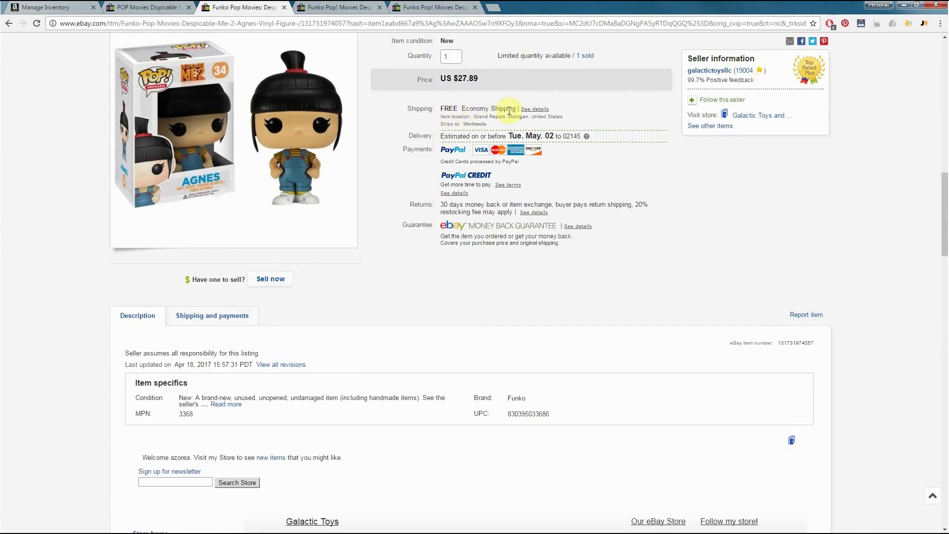
scroll(415, 207, "up", 2)
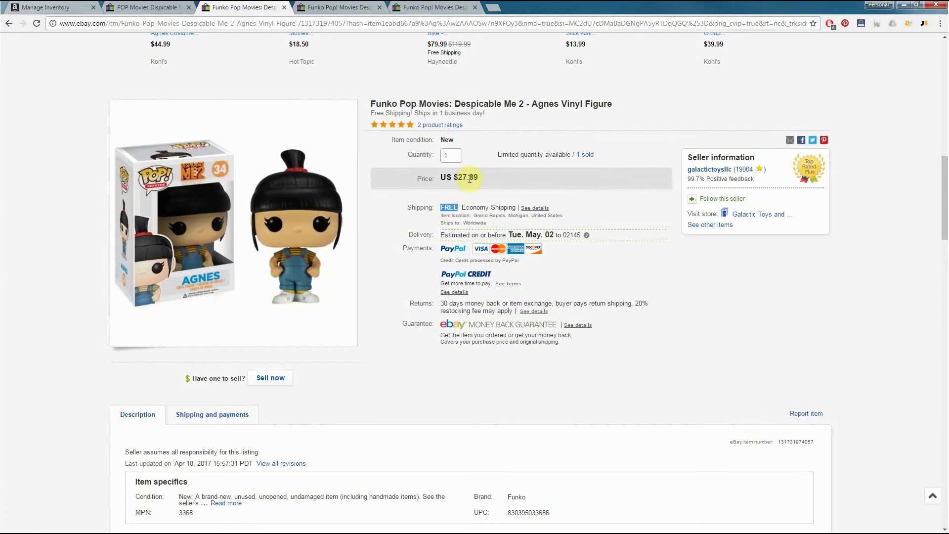
left_click_drag(478, 177, 458, 178)
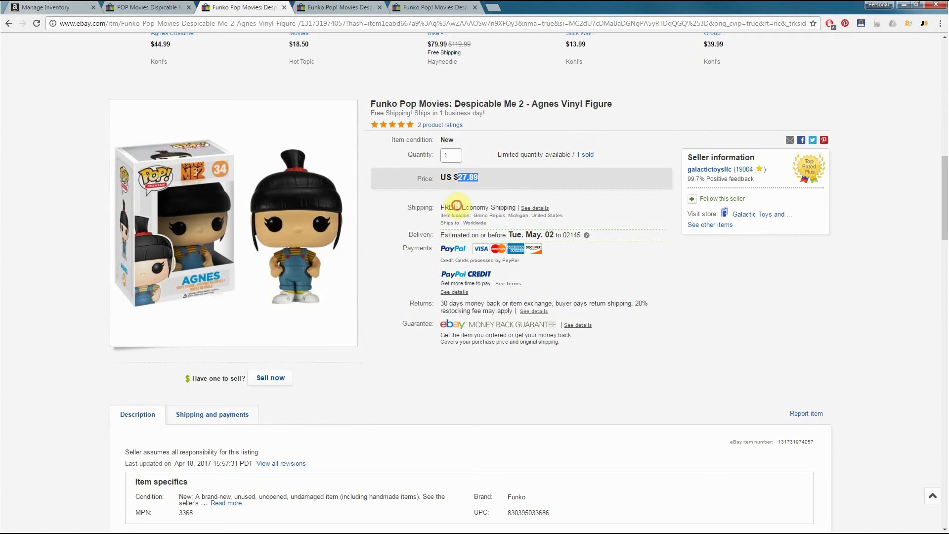
left_click_drag(457, 207, 445, 209)
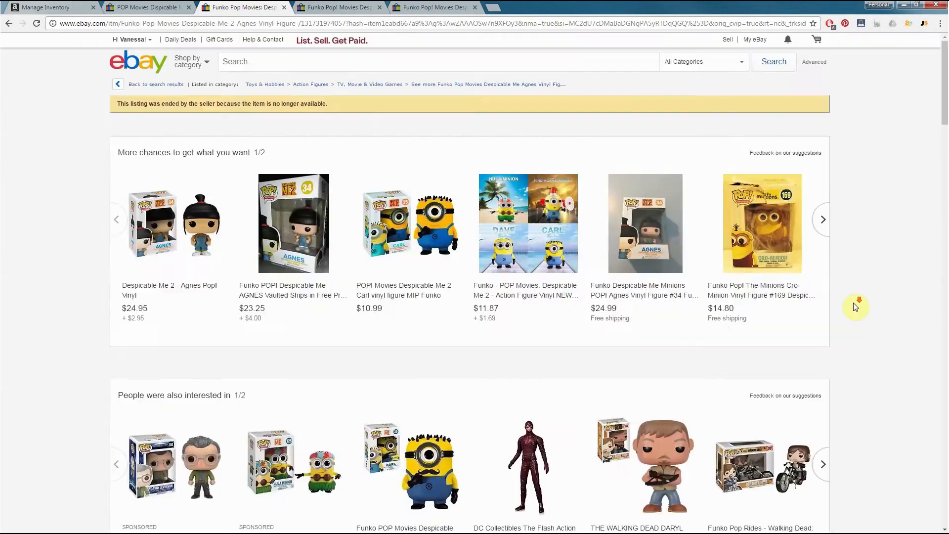
Start selling the same item from the first Agnes listing and set its packaging to Original (Unopened)
scroll(853, 304, "down", 13)
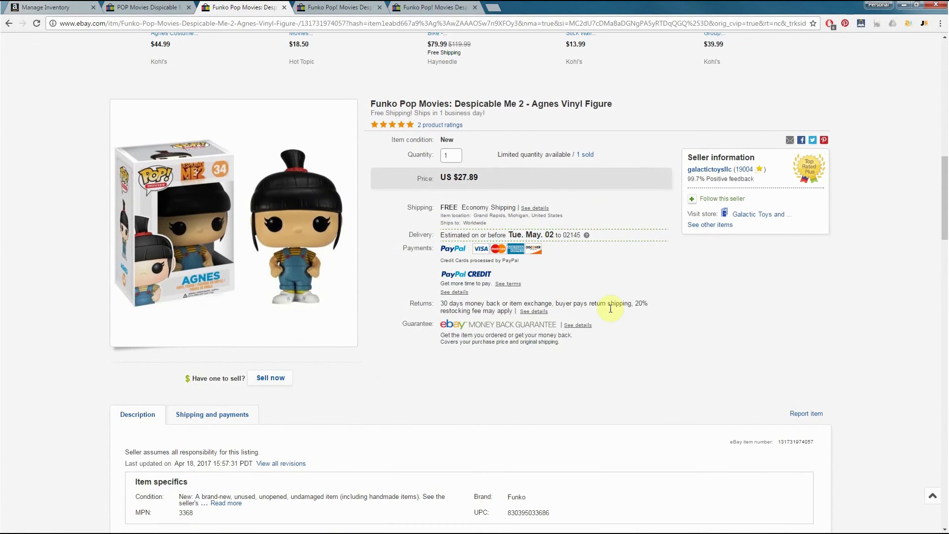
left_click(272, 380)
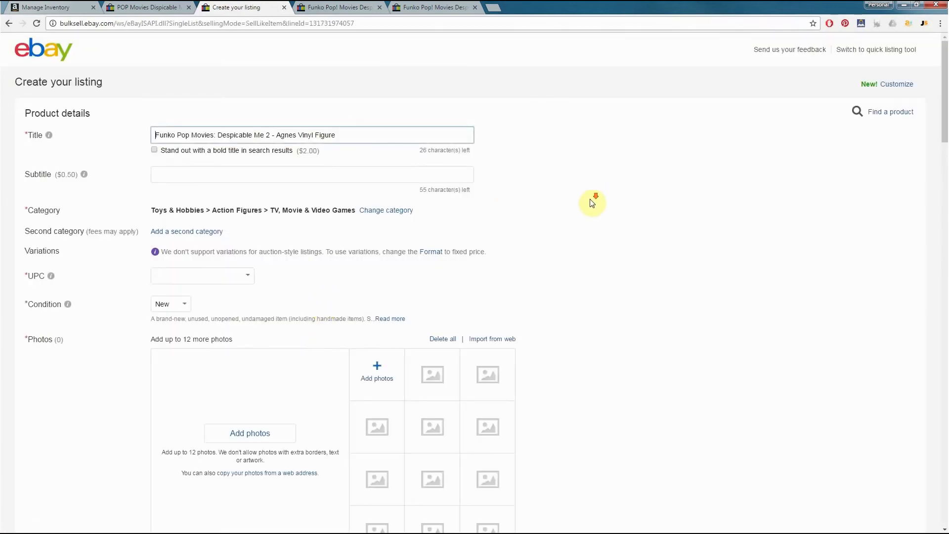
scroll(592, 203, "down", 8)
scroll(608, 254, "down", 1)
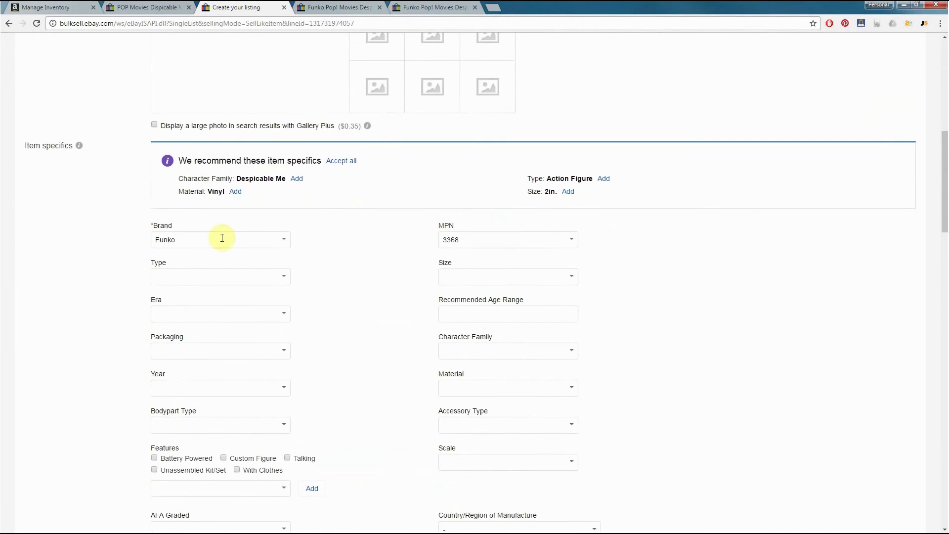
scroll(292, 307, "down", 2)
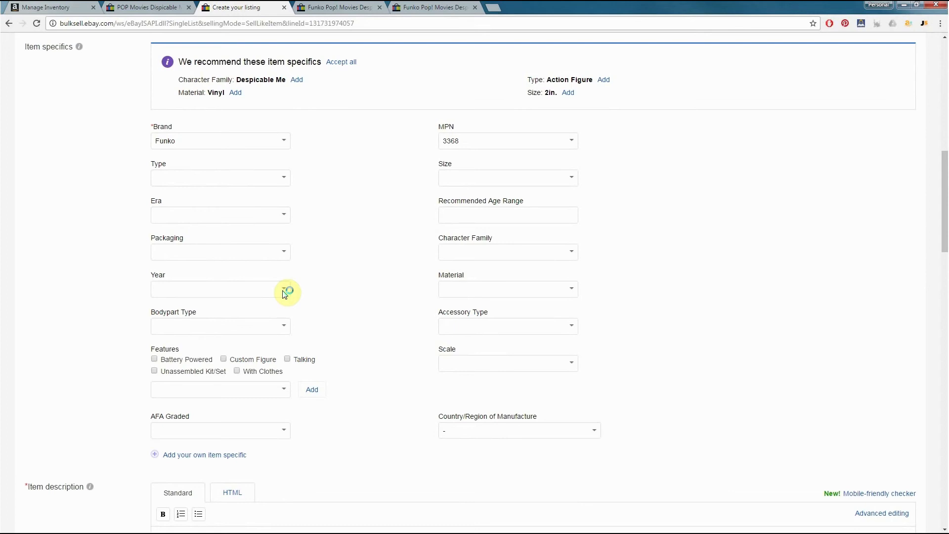
left_click(286, 257)
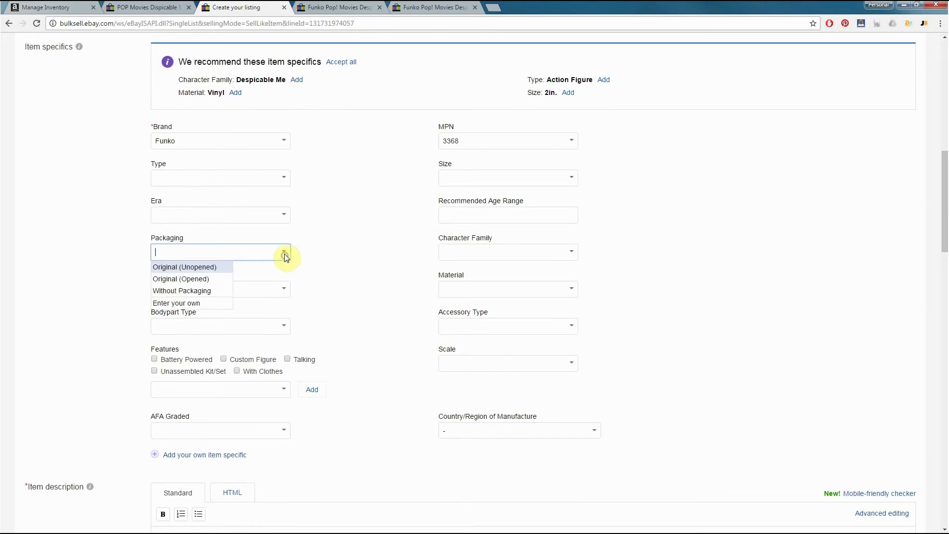
left_click(186, 267)
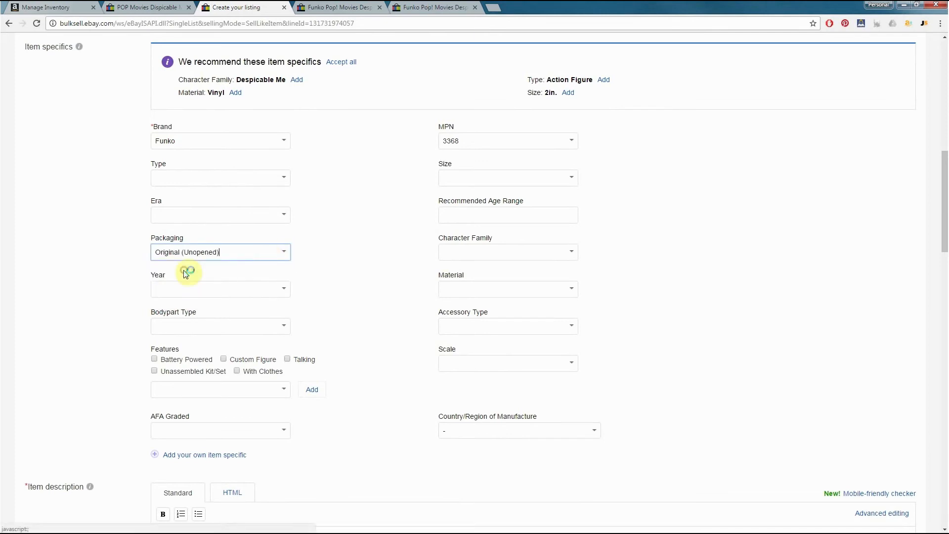
Look through the predefined character families and enter Agnes as the Character Family
left_click(573, 252)
scroll(489, 290, "down", 3)
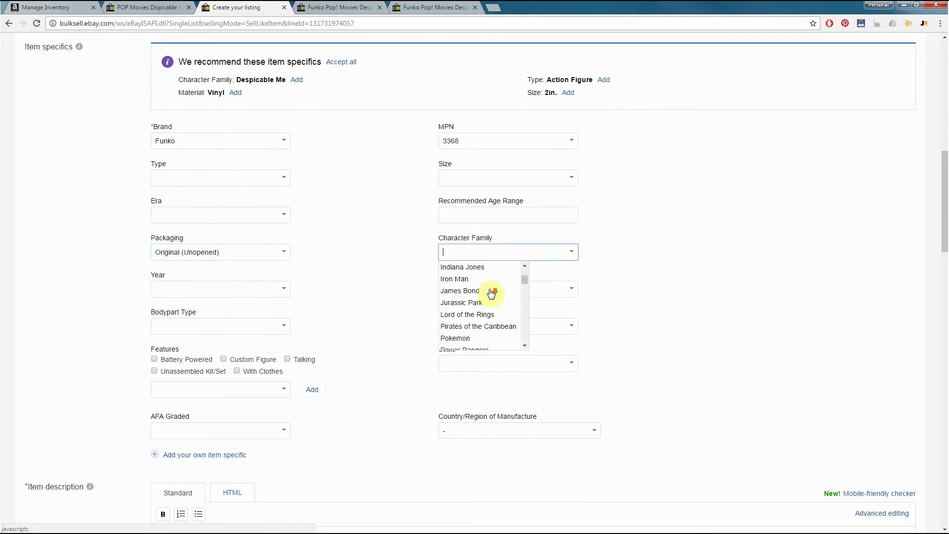
scroll(494, 287, "up", 3)
scroll(476, 292, "down", 10)
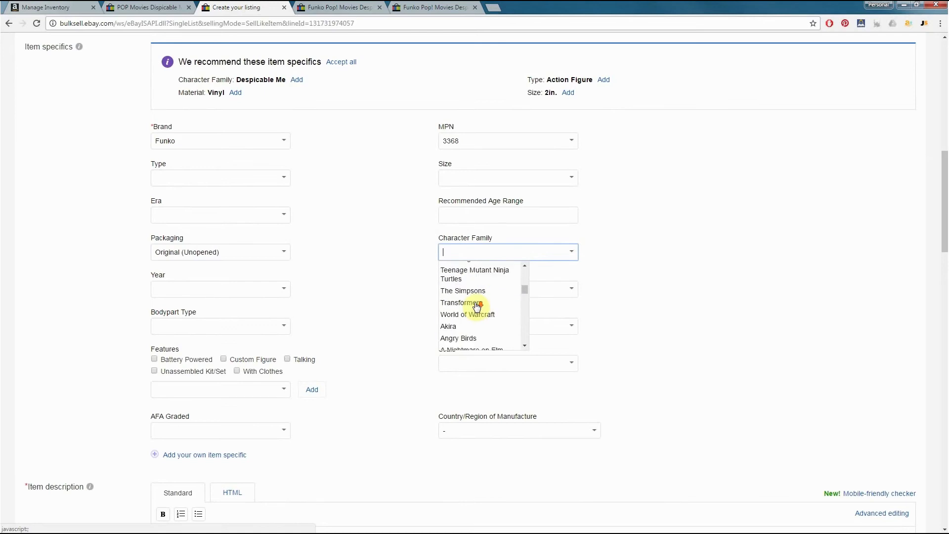
scroll(477, 306, "down", 12)
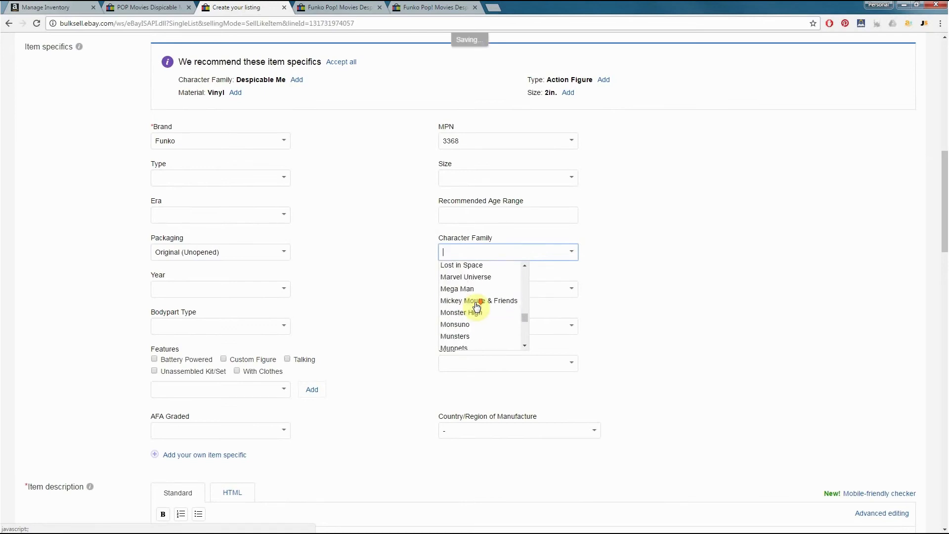
scroll(476, 307, "down", 2)
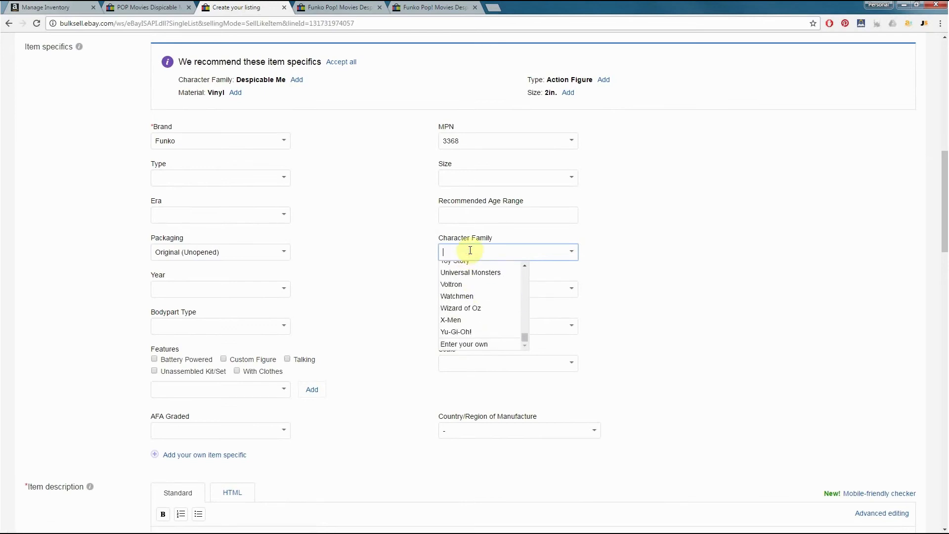
type("Agnes")
left_click(607, 212)
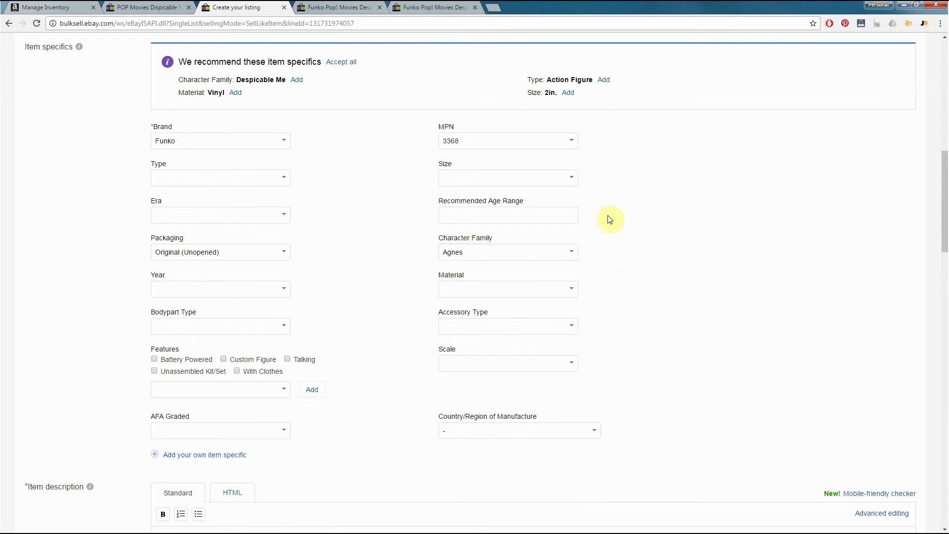
Set the item's material to Vinyl
left_click(550, 292)
type("V")
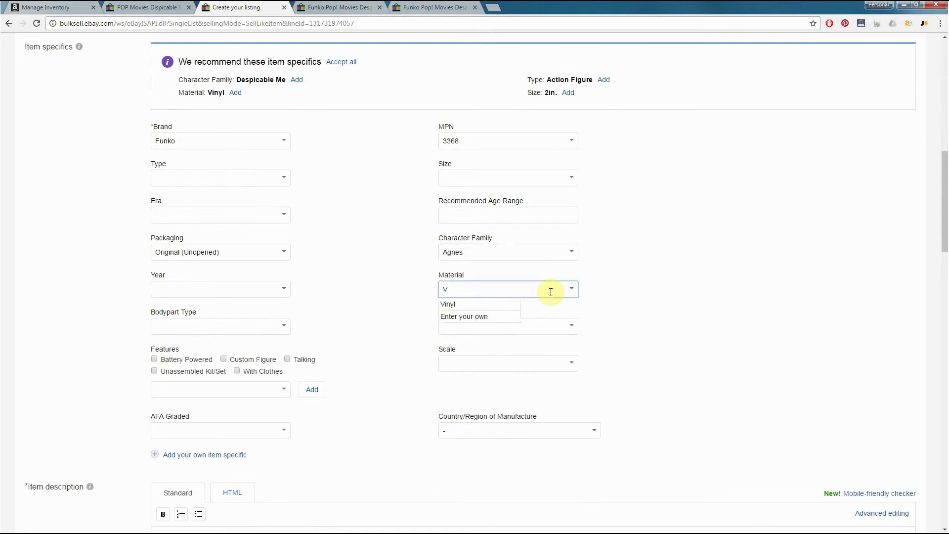
type("inyl")
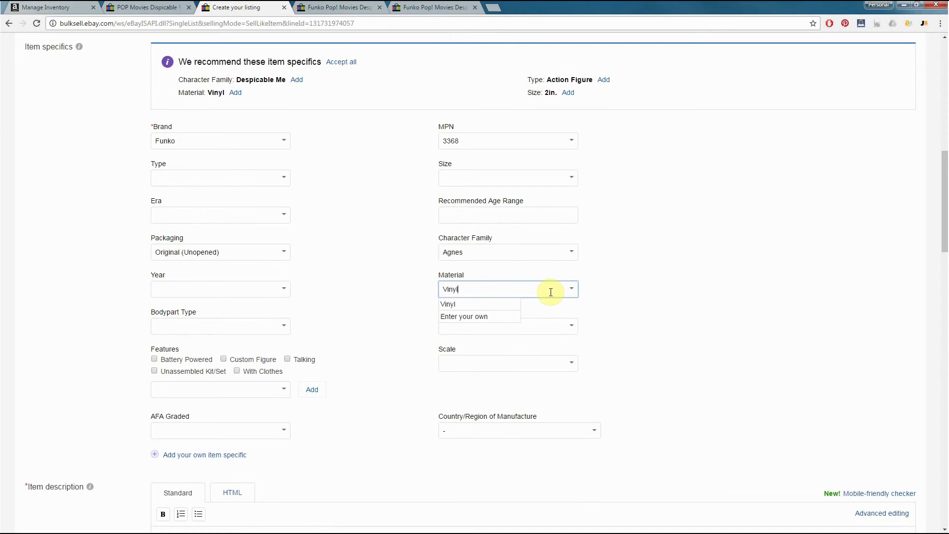
left_click(647, 289)
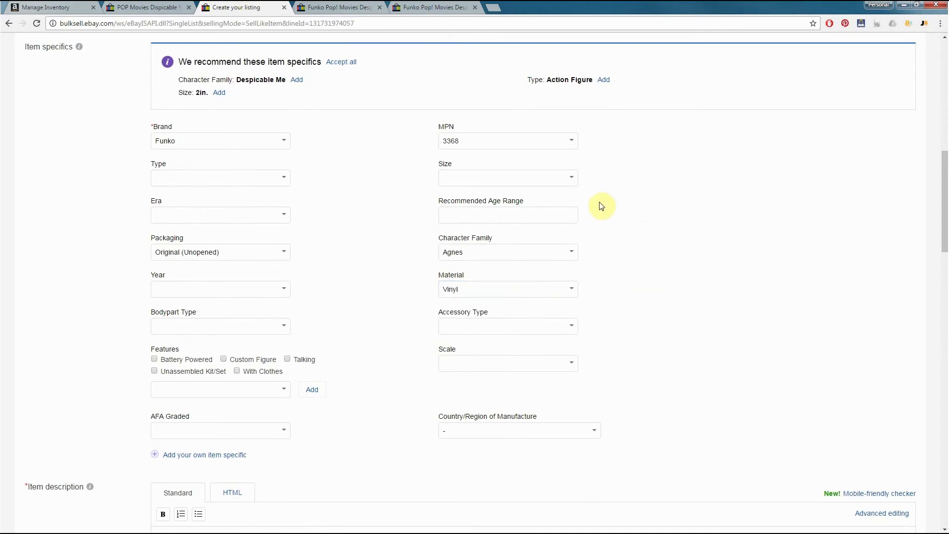
Review the remaining optional item specifics and the item description area of the listing form
left_click(222, 180)
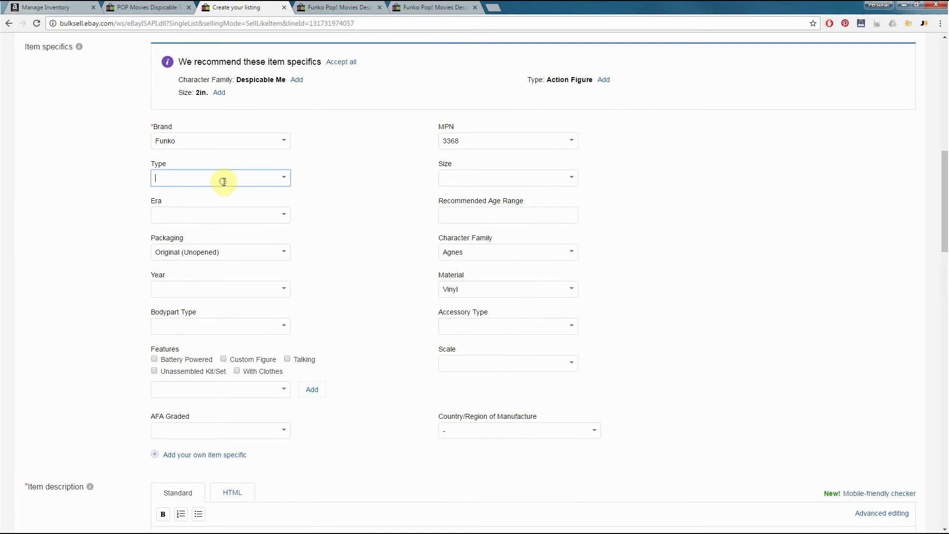
left_click(218, 222)
left_click(339, 221)
scroll(296, 247, "down", 1)
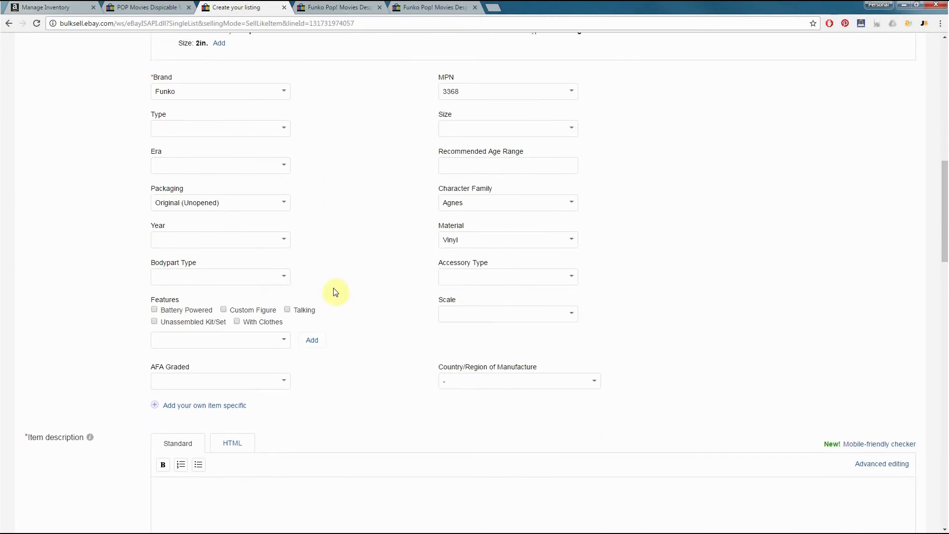
scroll(409, 324, "down", 1)
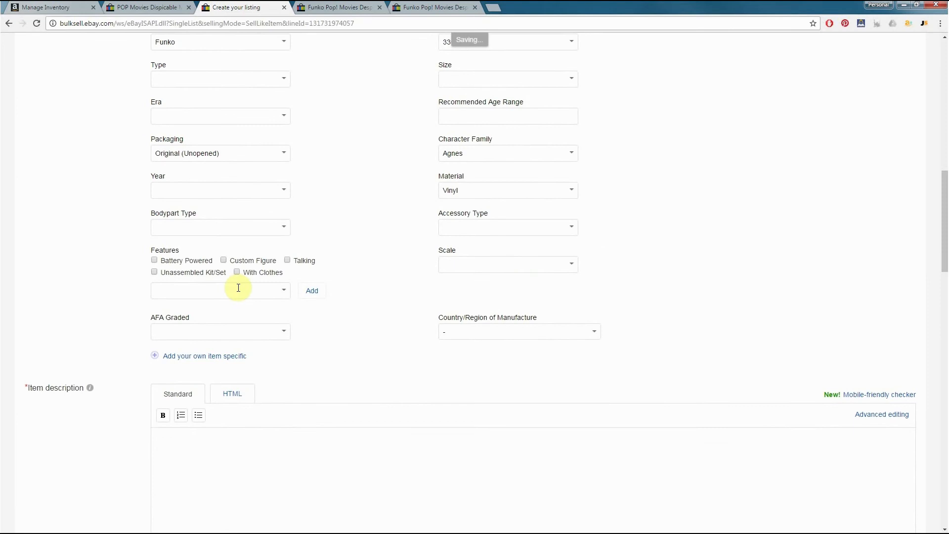
scroll(218, 280, "down", 4)
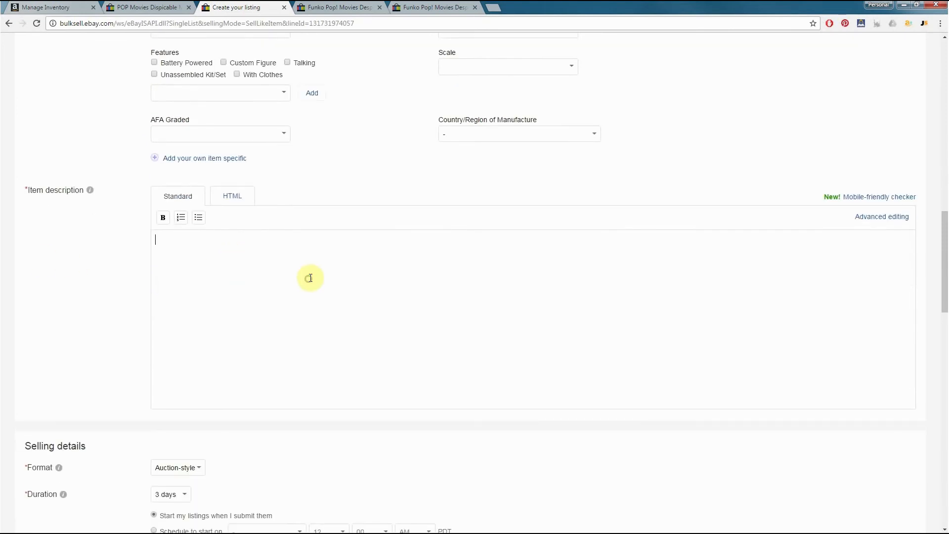
scroll(311, 278, "down", 5)
scroll(304, 220, "up", 2)
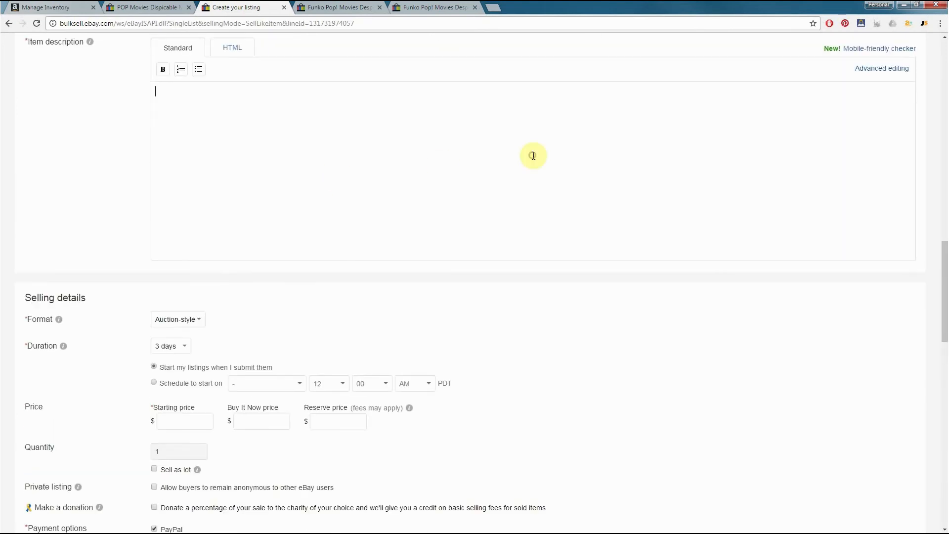
Choose Auction-style as the selling format
scroll(470, 205, "down", 5)
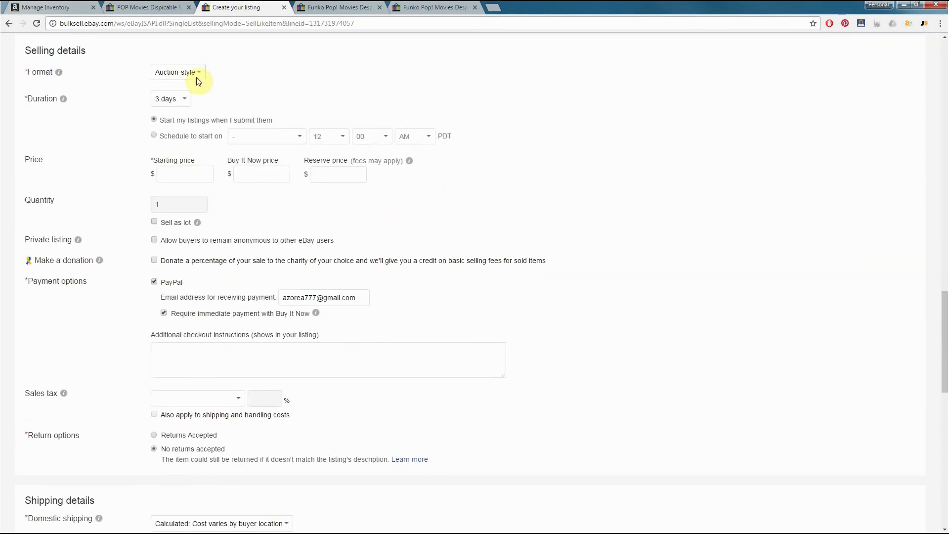
left_click(196, 79)
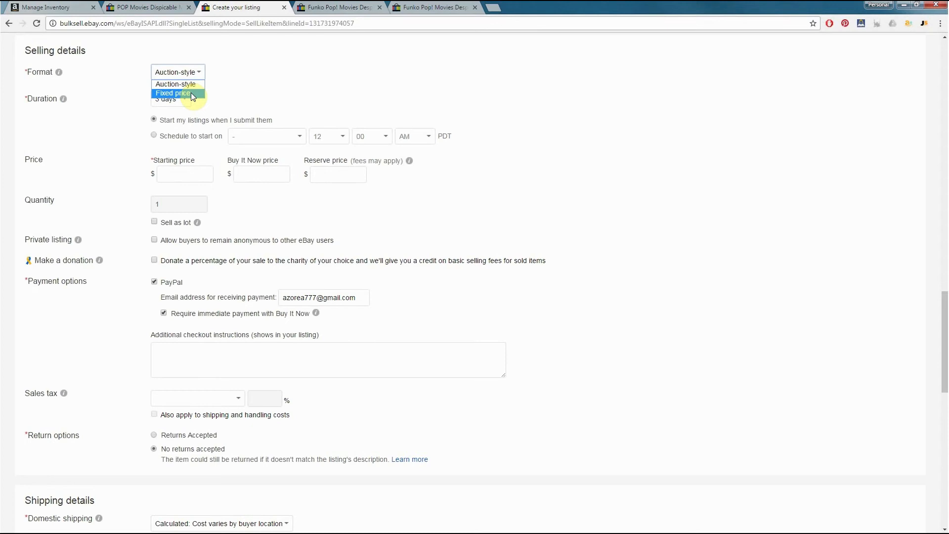
left_click(165, 84)
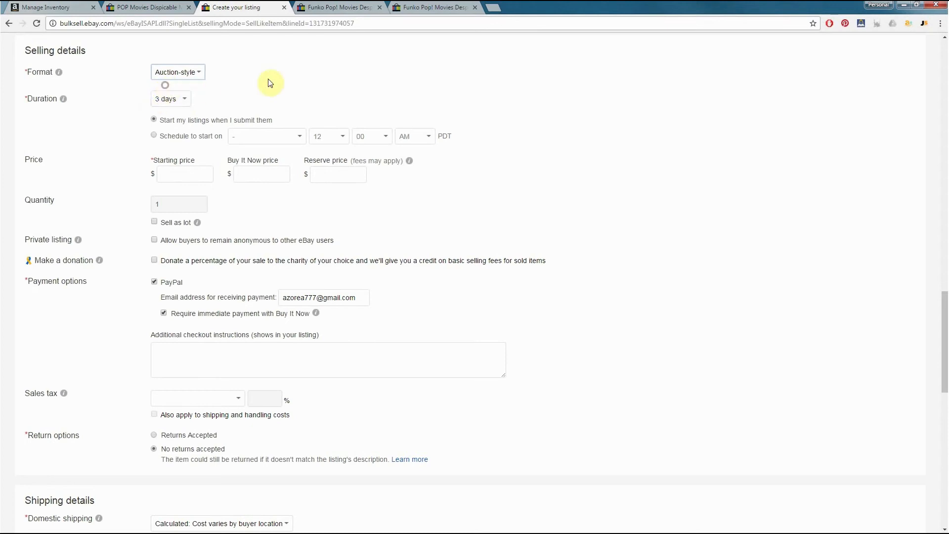
Set the starting price to $19.99 and the Buy It Now price to $39.99
left_click(183, 173)
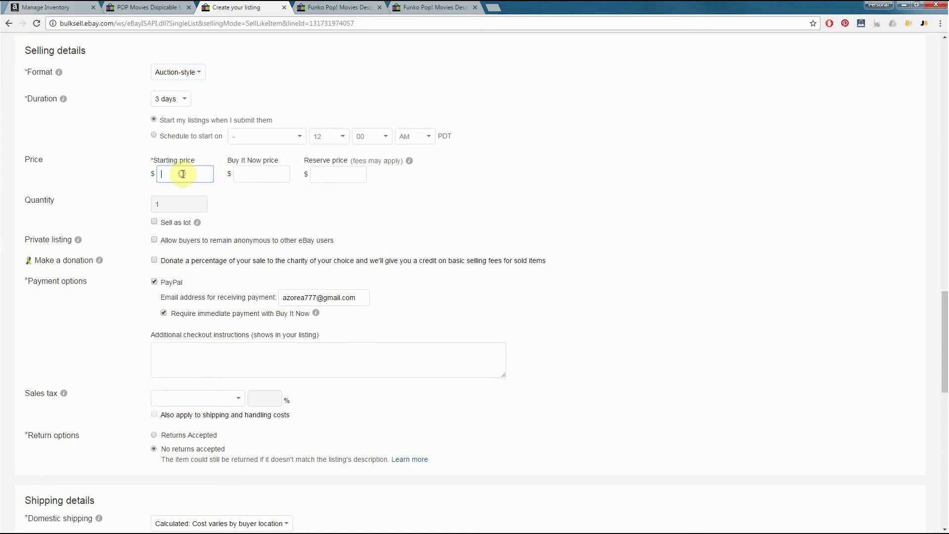
type("19.99")
left_click(275, 195)
left_click(263, 174)
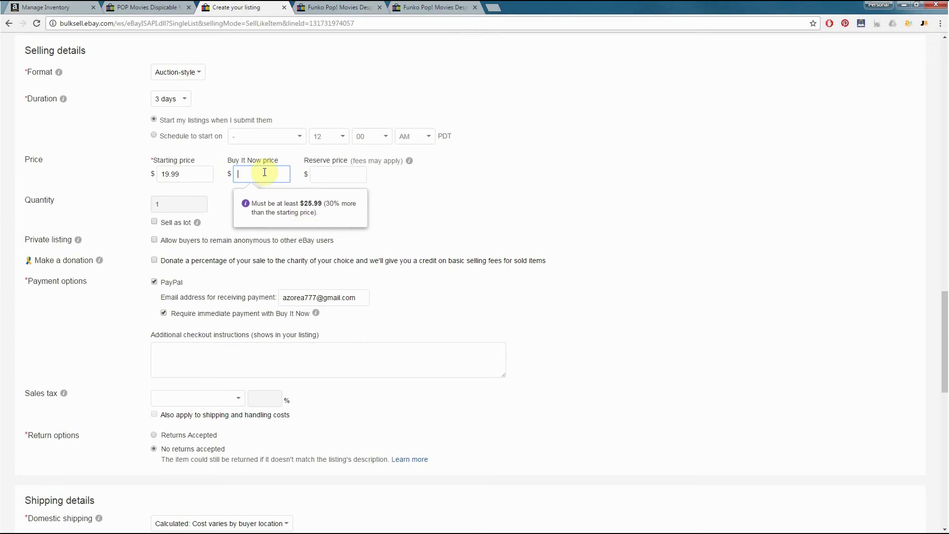
type("39.99")
left_click(465, 200)
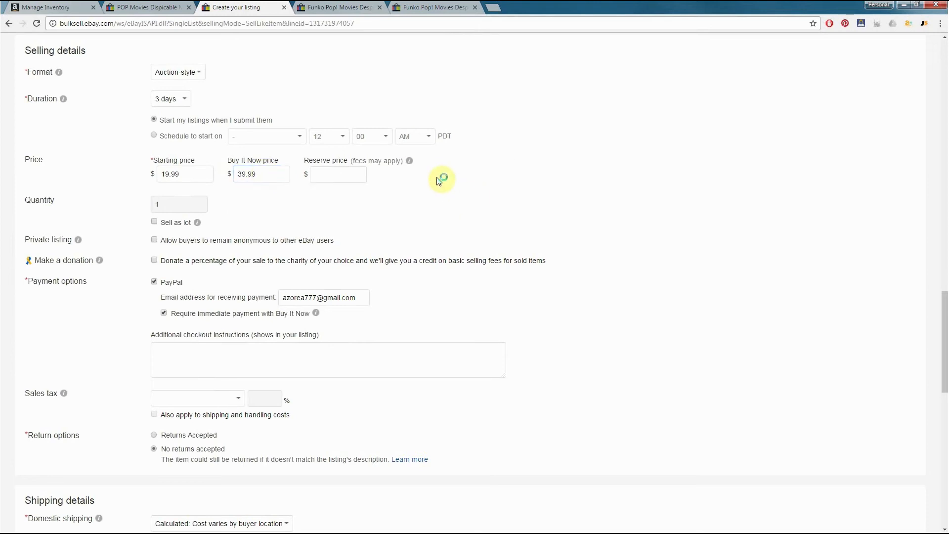
Check the reserve price information and try the Sell as lot option, clearing it again
left_click(410, 162)
scroll(391, 192, "down", 1)
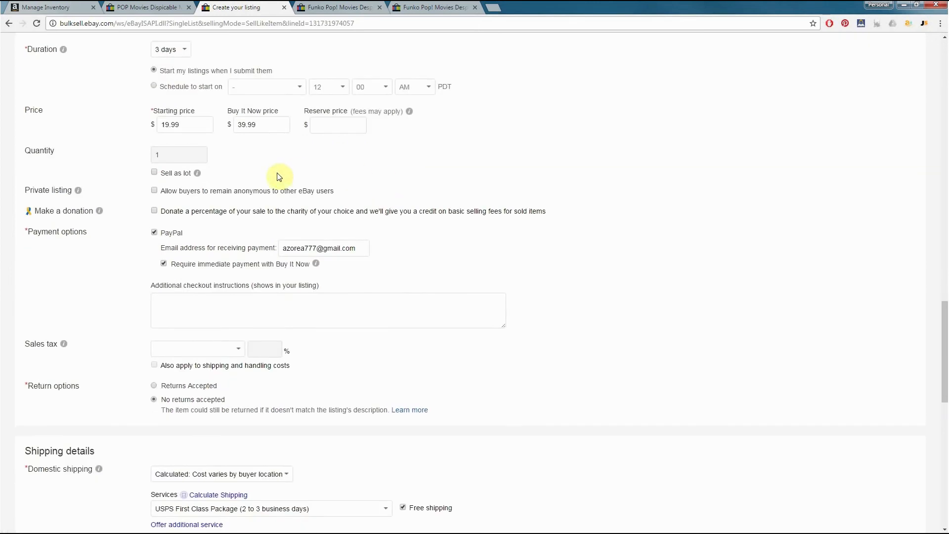
scroll(212, 153, "down", 1)
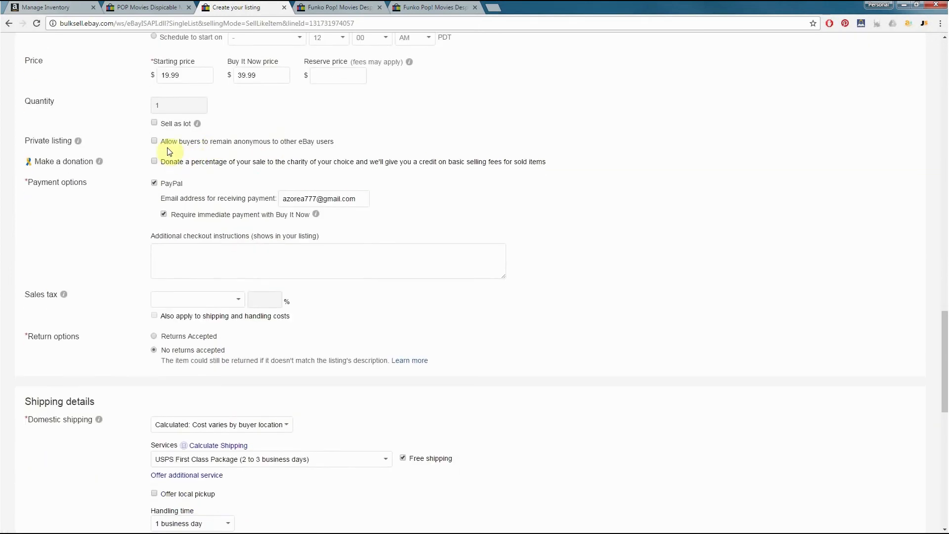
left_click(155, 124)
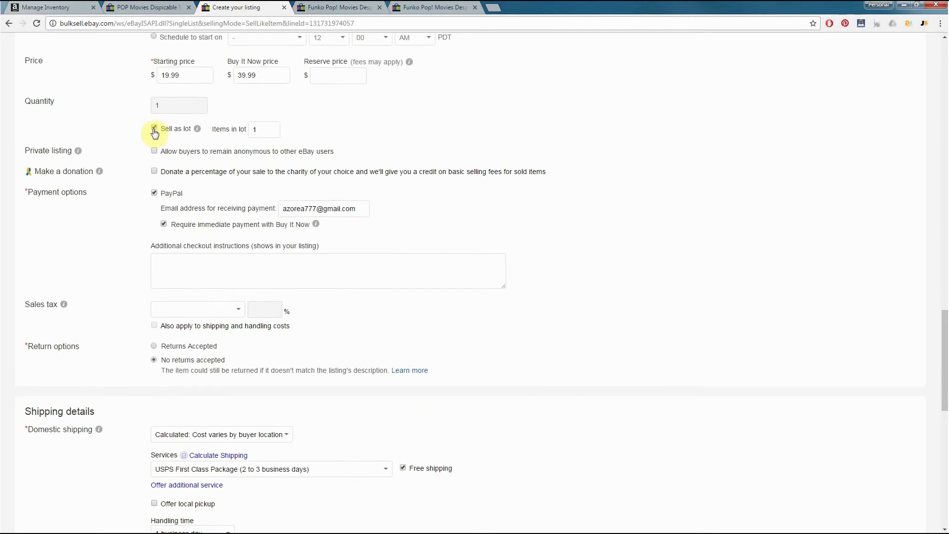
left_click(154, 128)
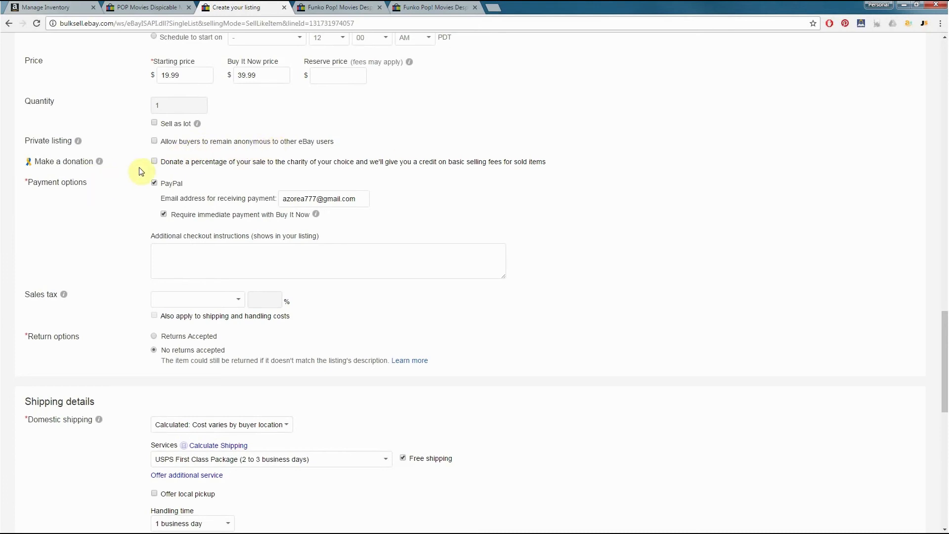
scroll(174, 159, "down", 1)
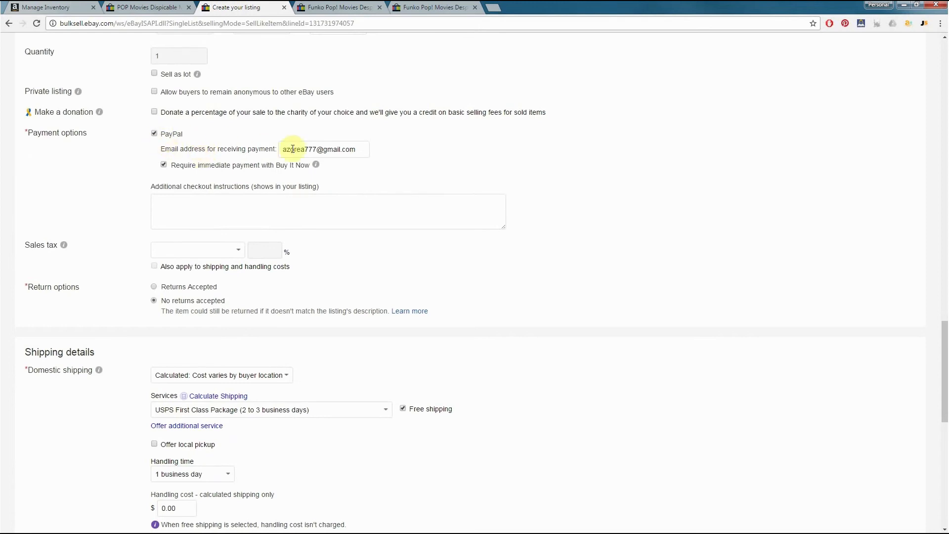
Check the PayPal e-mail address for receiving payment and the surrounding payment options
triple_click(309, 150)
left_click(453, 127)
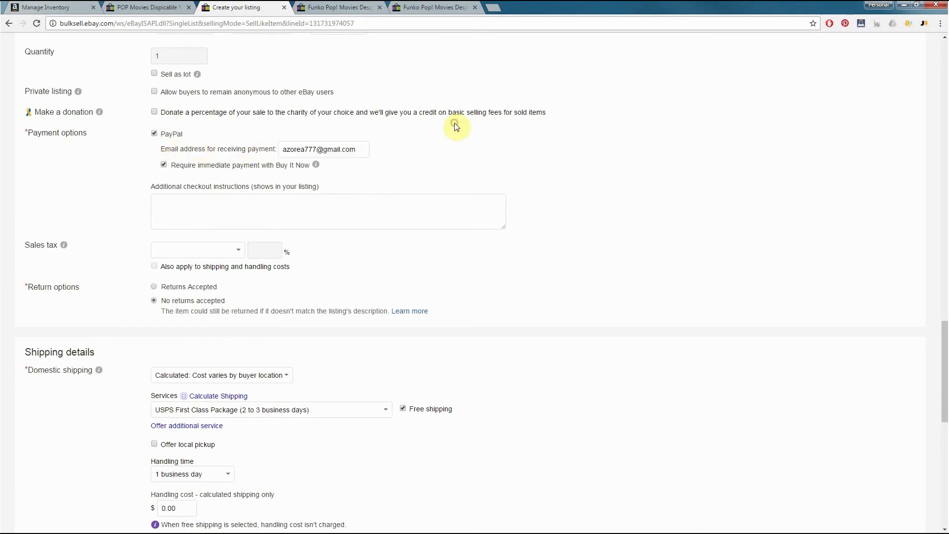
scroll(453, 127, "down", 1)
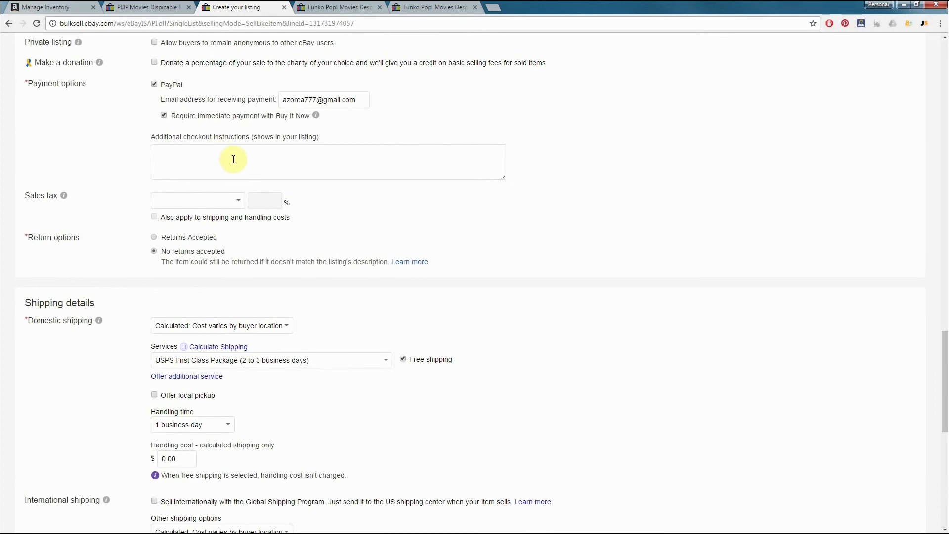
scroll(248, 174, "up", 1)
scroll(515, 190, "up", 1)
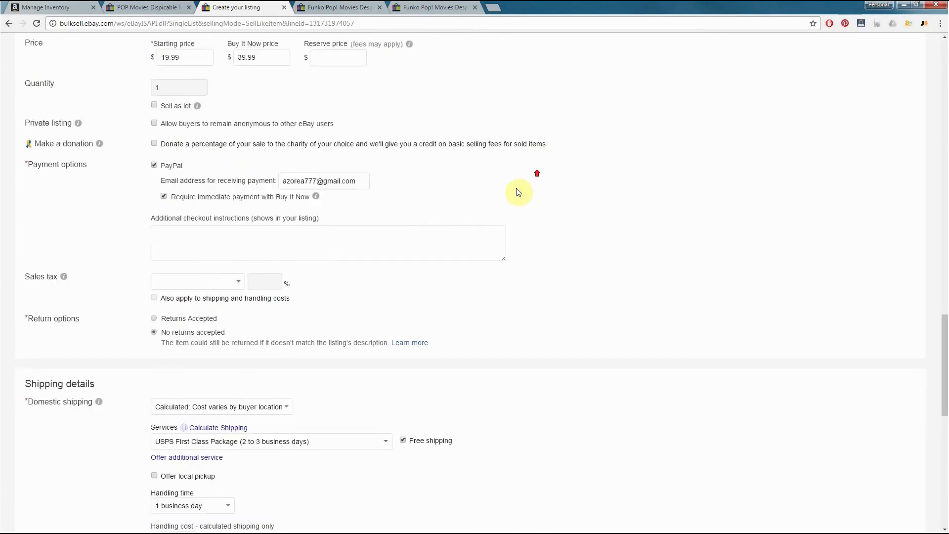
Enter the additional checkout instructions "Paypal only. Any additional incurred payment from shipping will be the buyers responsibility."
left_click(381, 262)
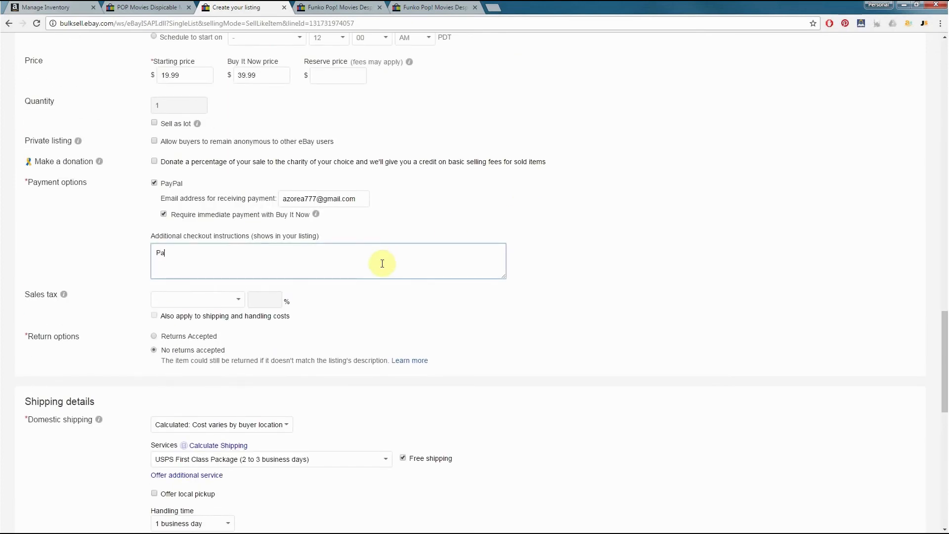
type("Paypal only. Any additional incurred payment from ")
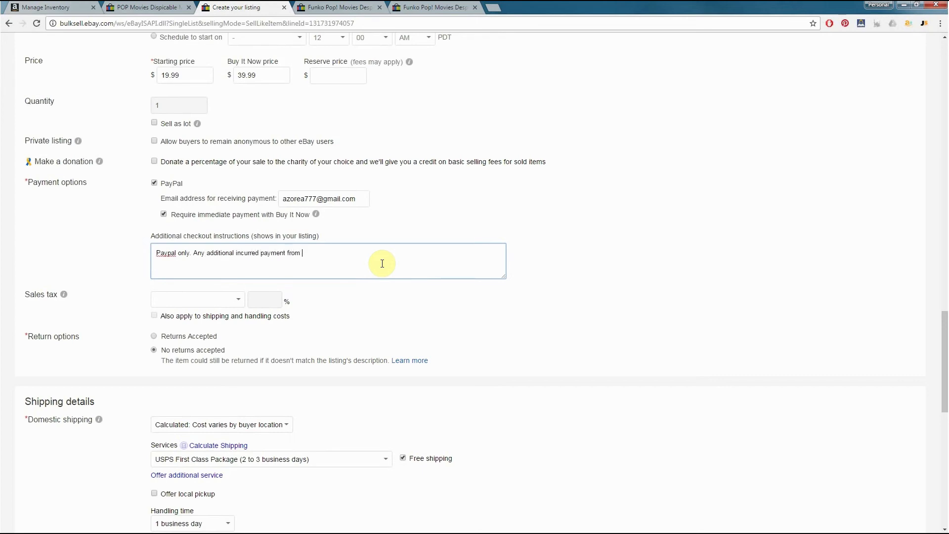
type("shipping will be the buyers responsibility.")
Insert "Shipping is free but" before the second sentence of the checkout instructions and make "any" lowercase
left_click(194, 252)
type("Shi")
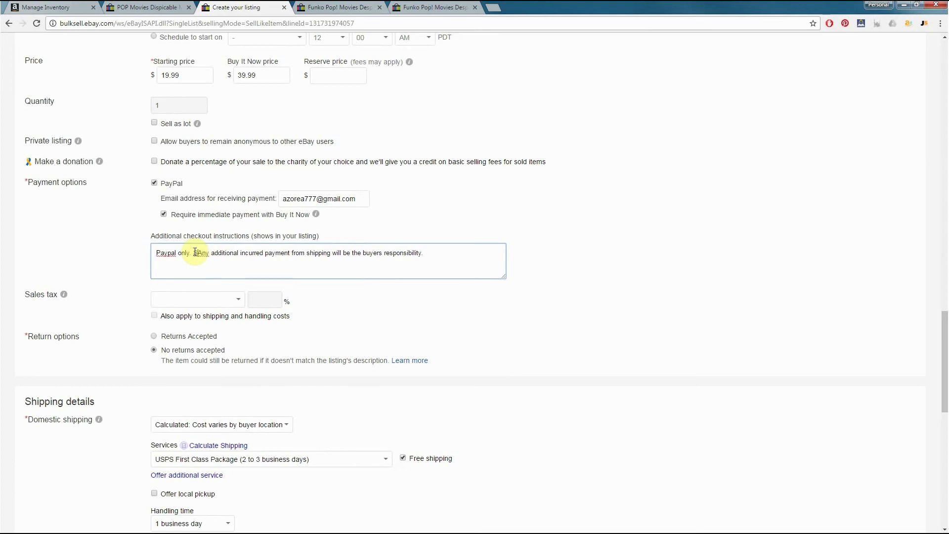
type("pping is free")
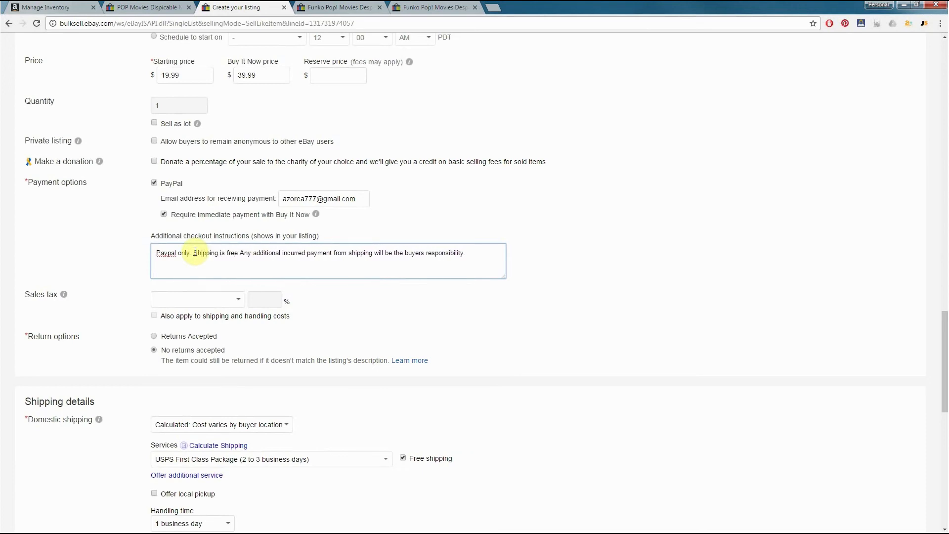
type(" but")
key("Delete")
type("a")
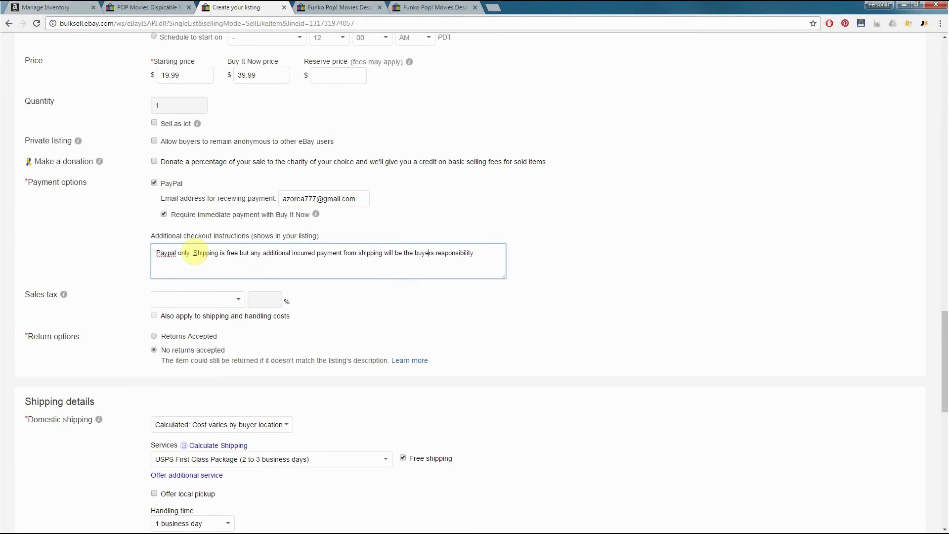
type(".")
left_click(669, 248)
Check the sales tax choices without setting one, and choose No returns accepted as the return option
scroll(669, 230, "down", 1)
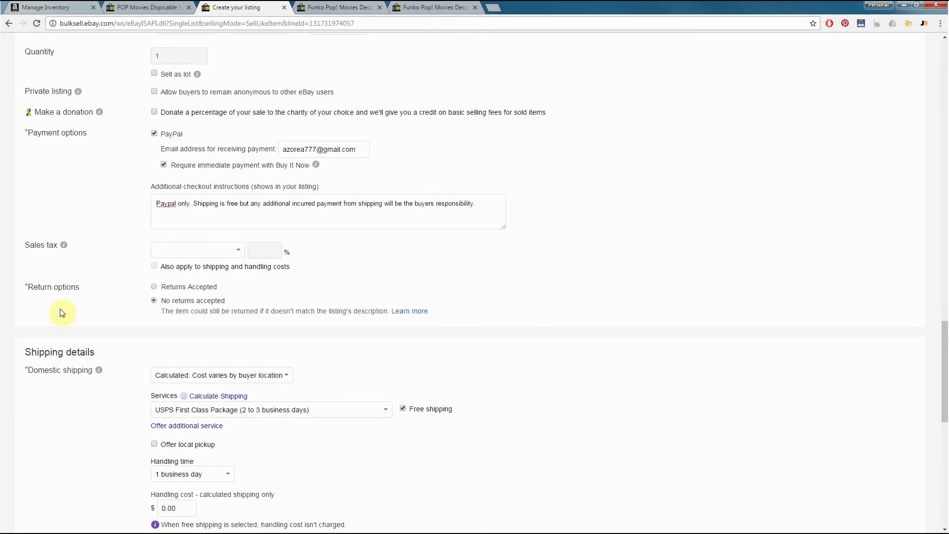
left_click(237, 250)
left_click(348, 254)
scroll(95, 311, "down", 1)
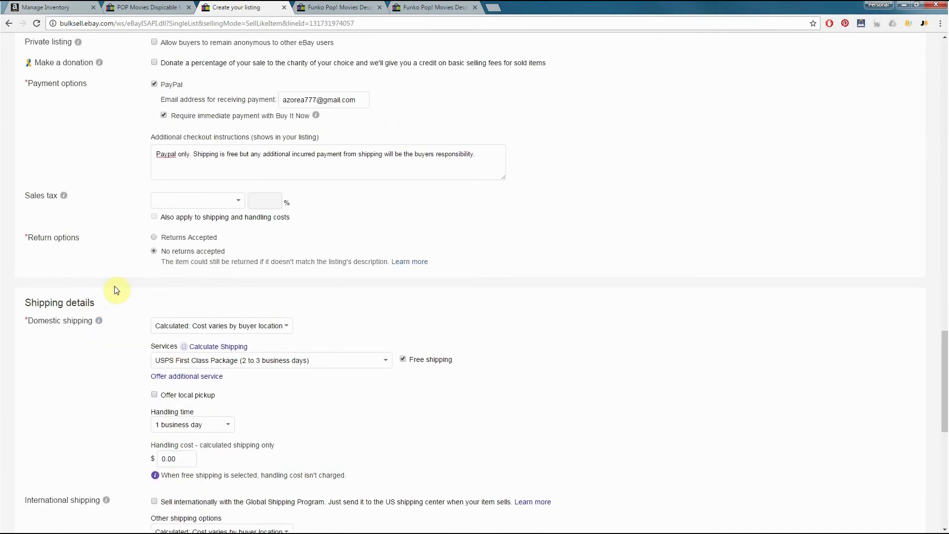
left_click(154, 252)
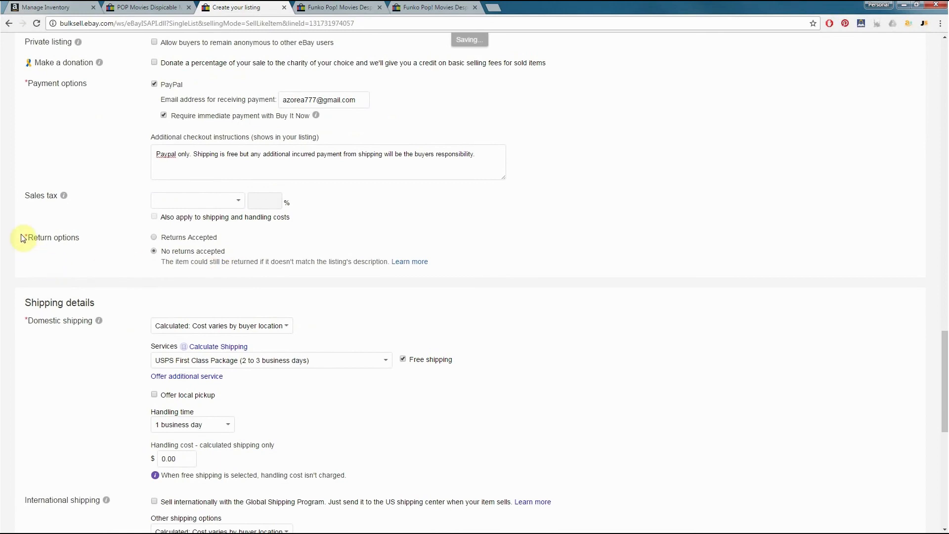
left_click_drag(157, 252, 243, 250)
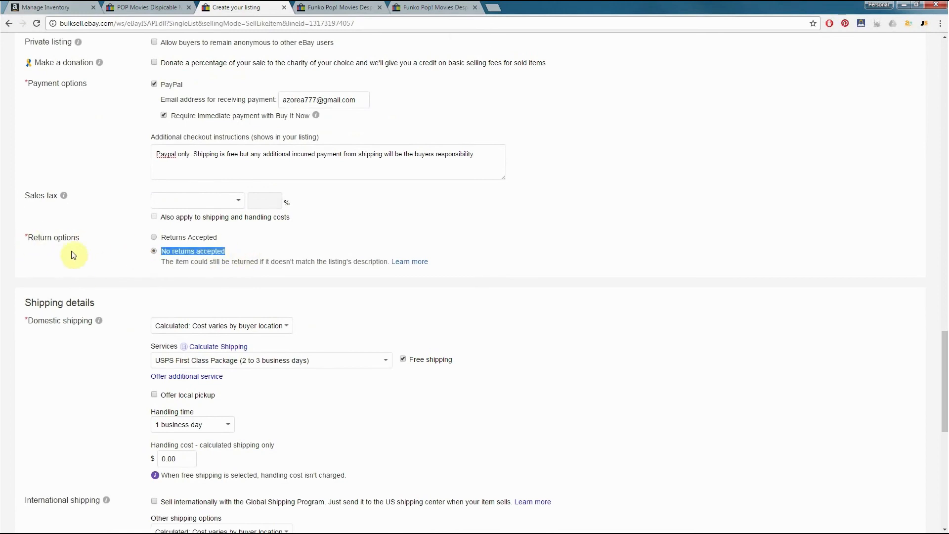
left_click(203, 252)
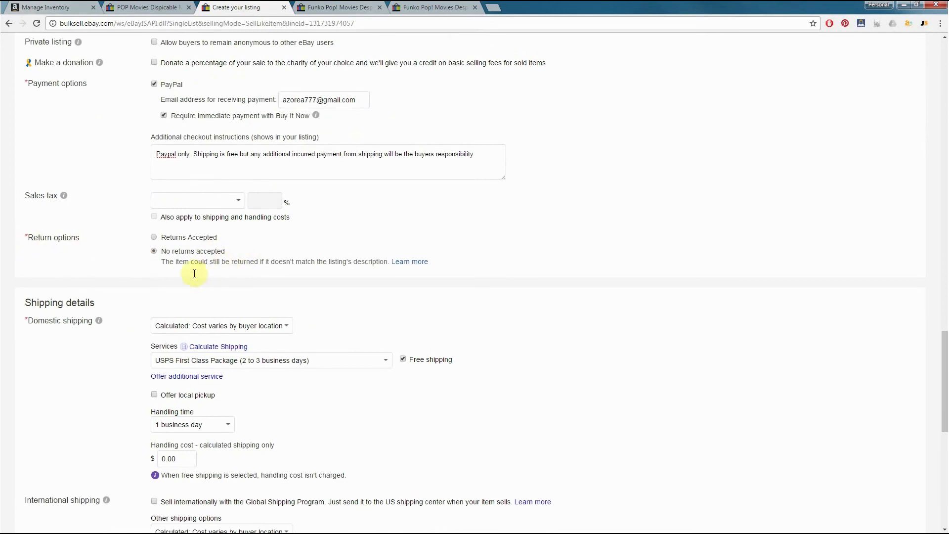
Review the domestic shipping details, switching Free shipping off and on again and checking the handling time choices
scroll(349, 247, "down", 1)
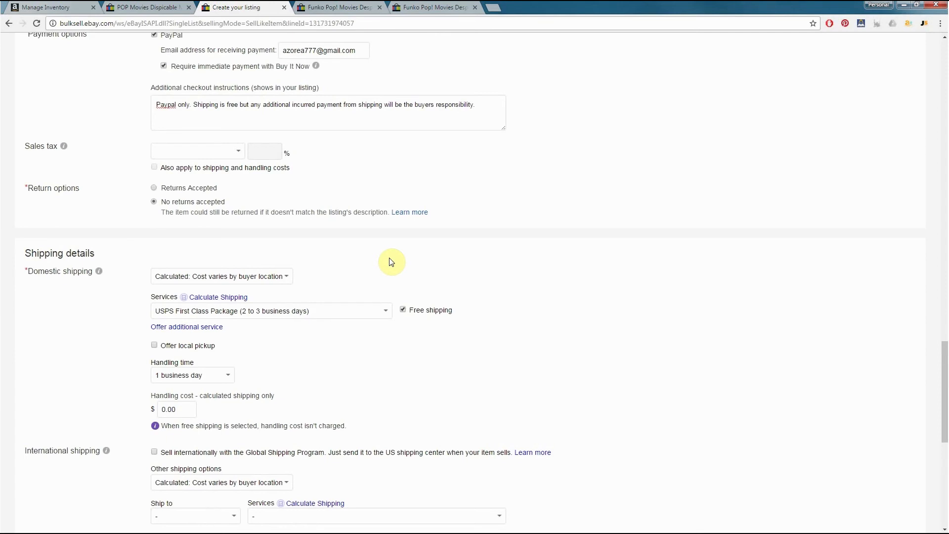
scroll(180, 226, "down", 2)
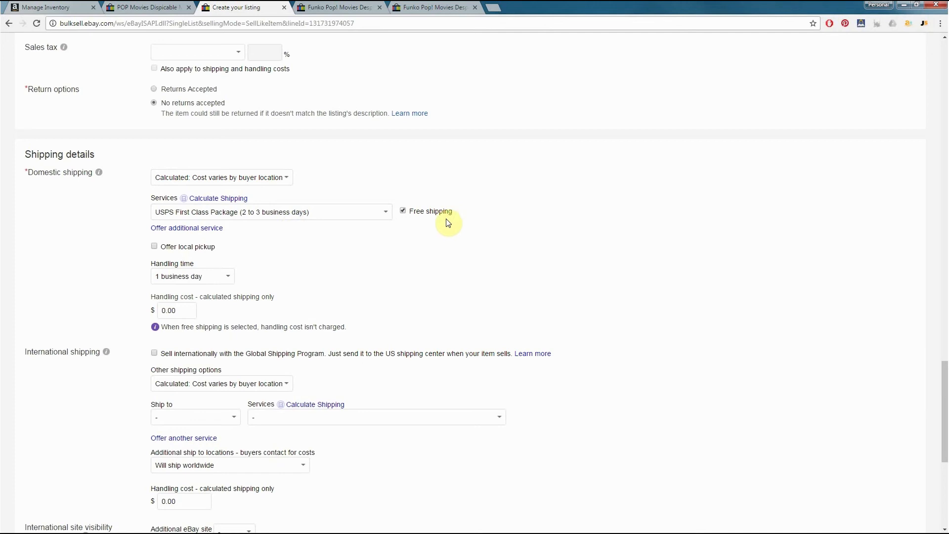
left_click(403, 212)
left_click(402, 212)
scroll(316, 238, "down", 2)
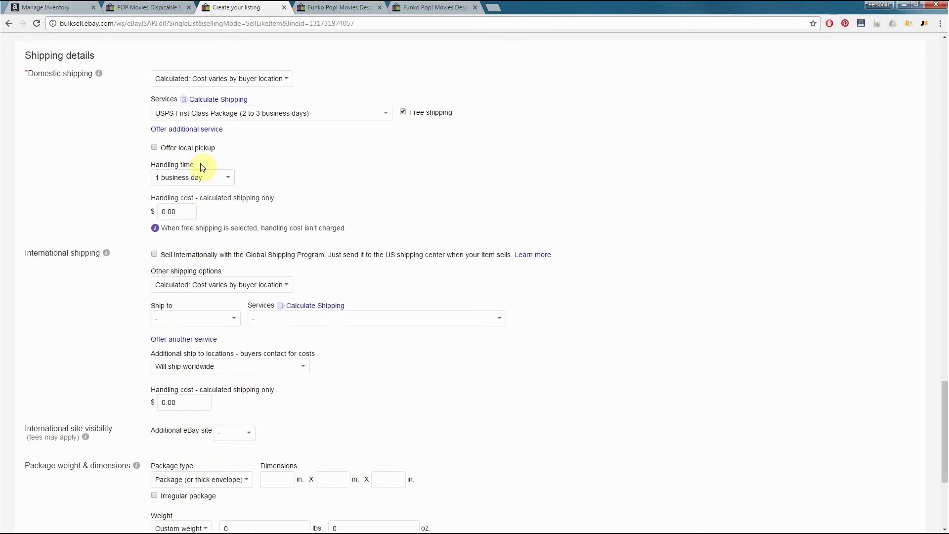
left_click(186, 180)
left_click(346, 190)
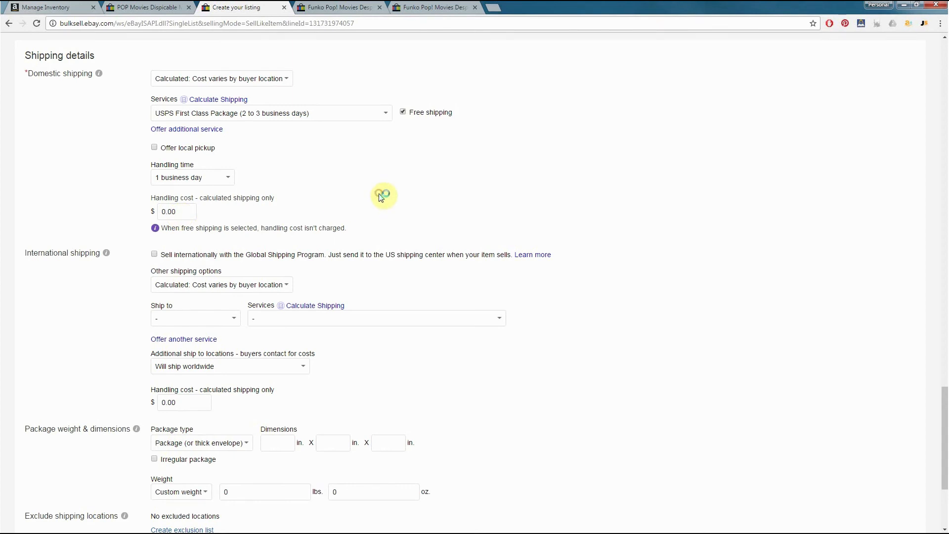
Review the international shipping, package weight and dimensions, and fees sections of the listing form
scroll(391, 200, "down", 1)
scroll(409, 176, "down", 1)
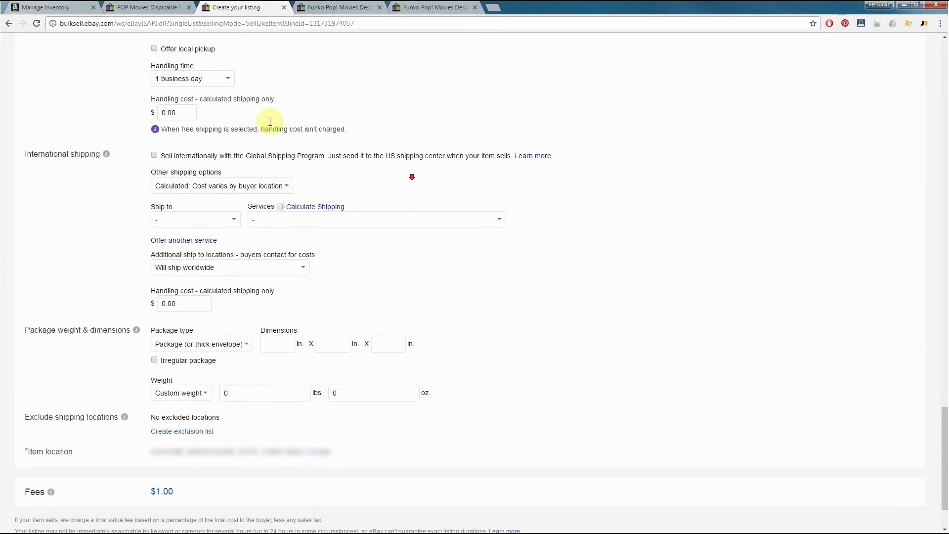
scroll(118, 214, "down", 2)
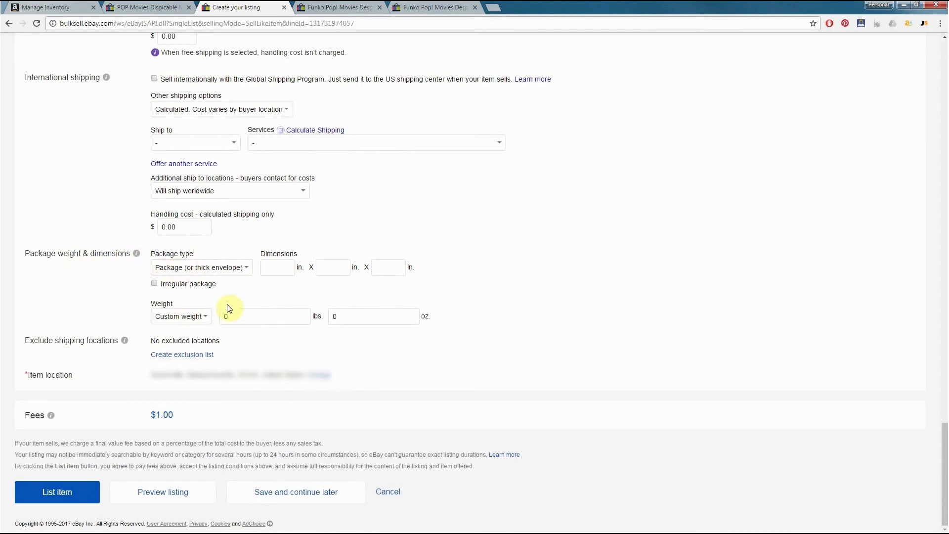
left_click(461, 255)
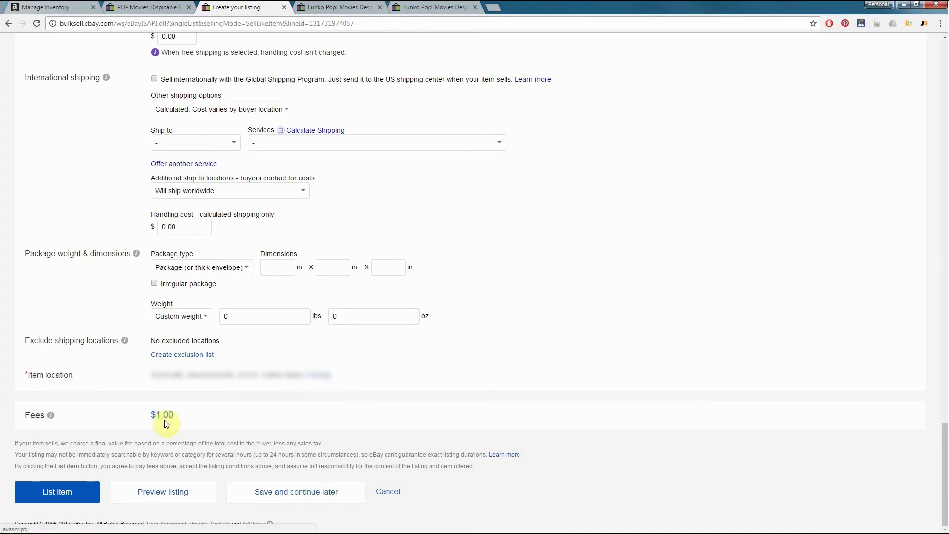
Recheck the Buy It Now price in the selling details and return to the listing fees
scroll(247, 419, "up", 17)
scroll(245, 424, "up", 5)
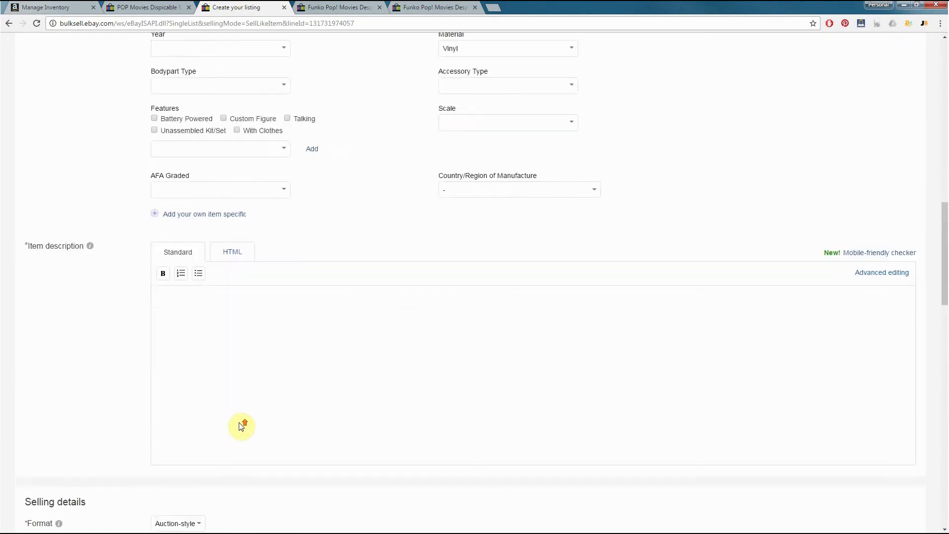
scroll(218, 418, "down", 8)
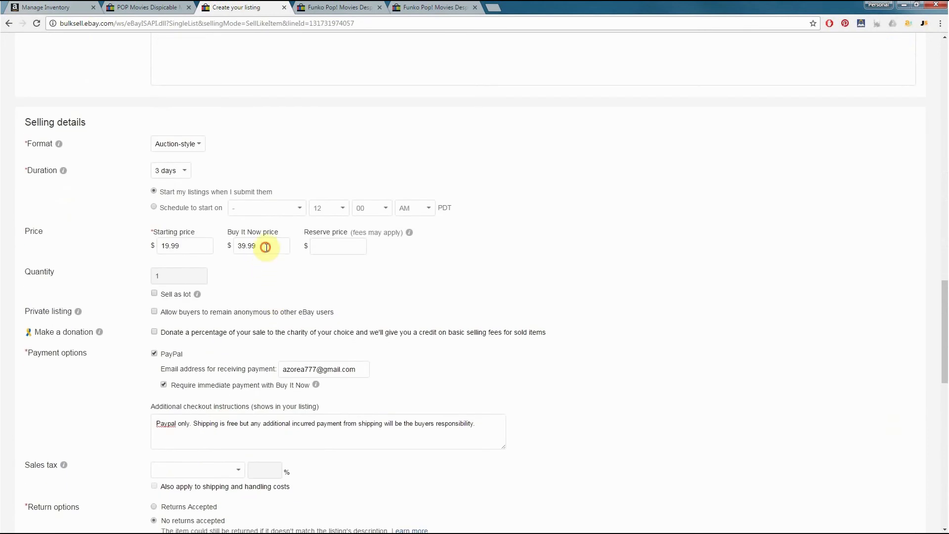
left_click_drag(261, 246, 237, 249)
left_click(221, 250)
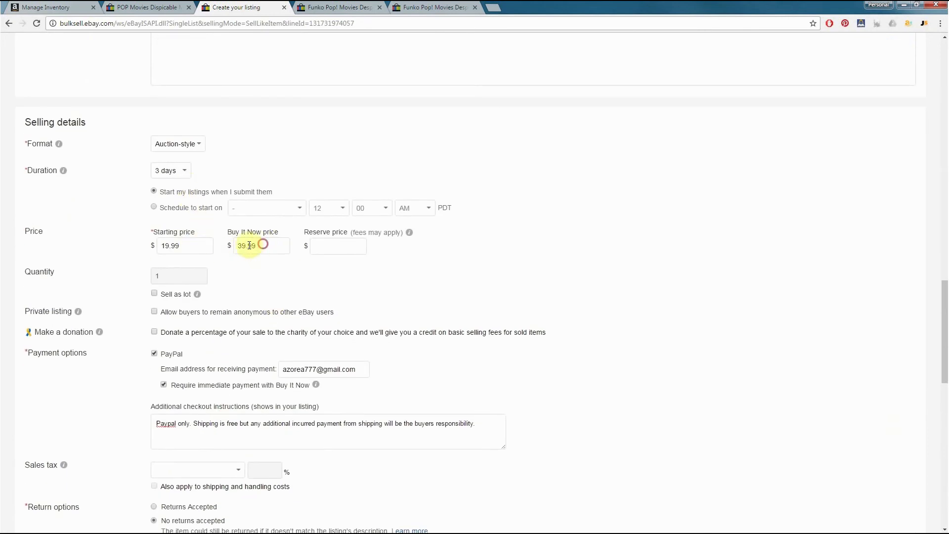
left_click_drag(249, 245, 238, 245)
left_click(630, 240)
scroll(649, 232, "down", 14)
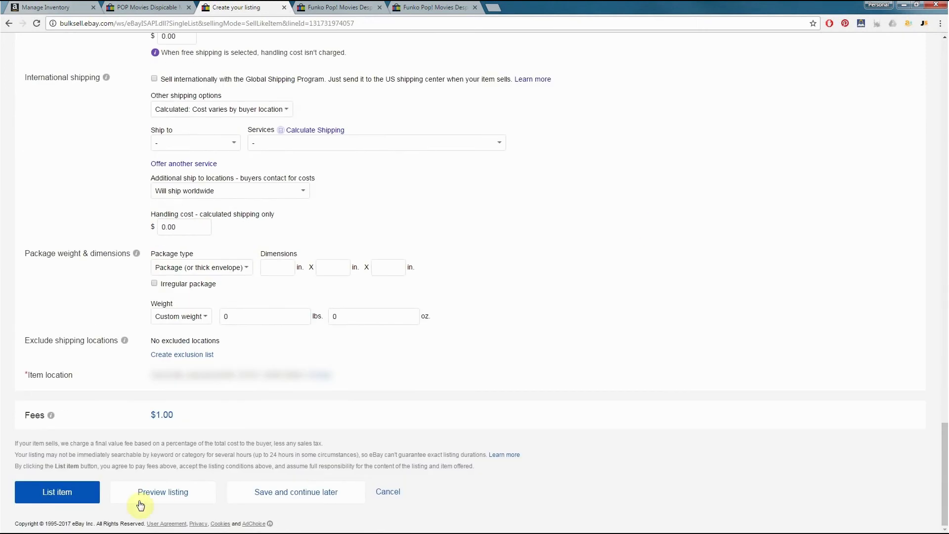
Search Google Images in a new browser tab for "POP Movies Dispicable Me Agnes"
scroll(54, 351, "up", 15)
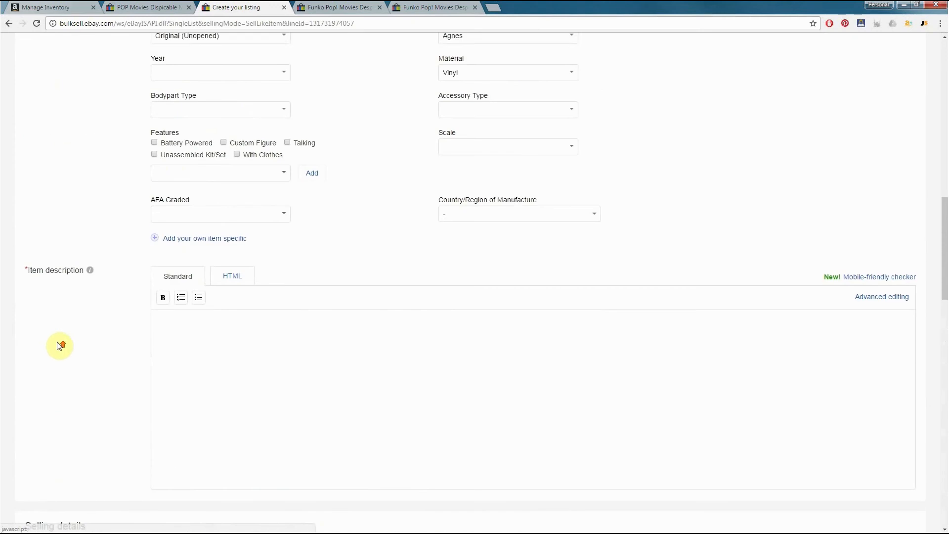
scroll(61, 345, "up", 12)
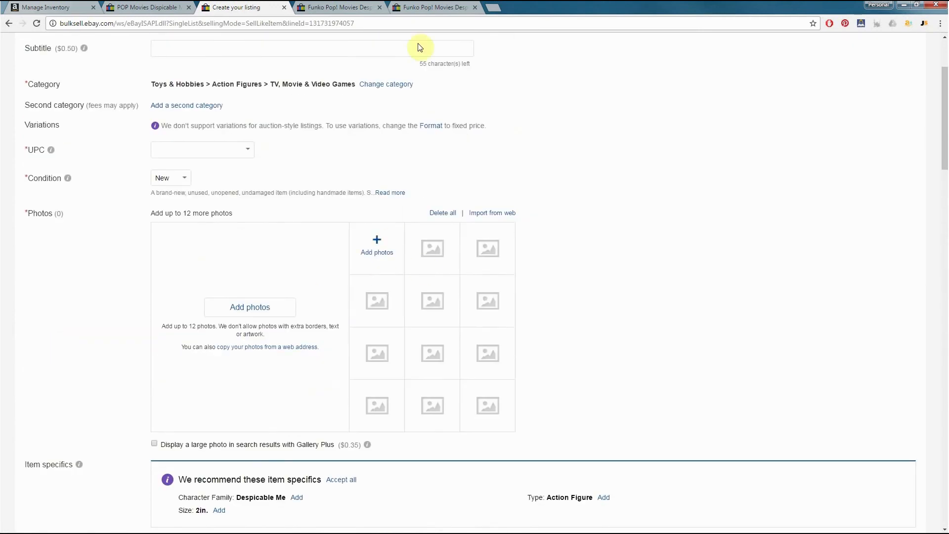
left_click(493, 7)
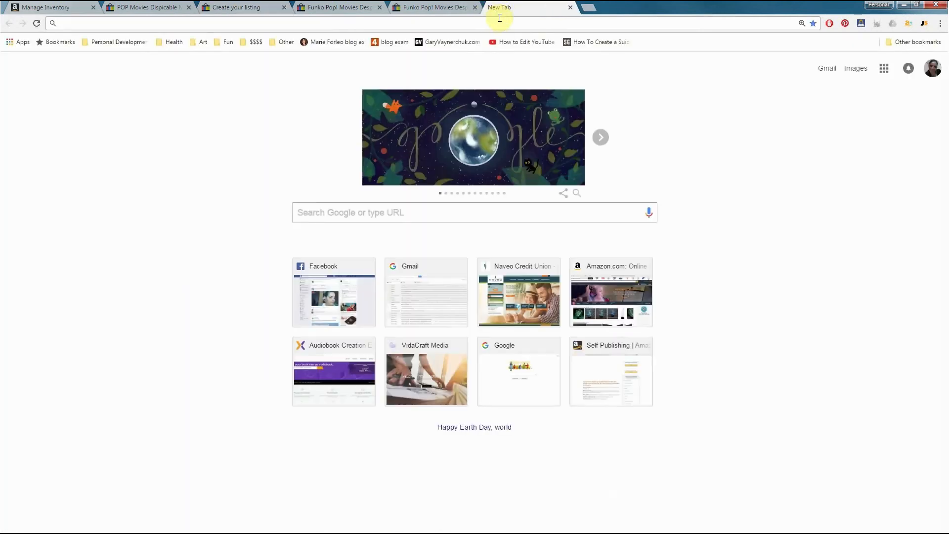
type("goog")
key("Return")
left_click(356, 216)
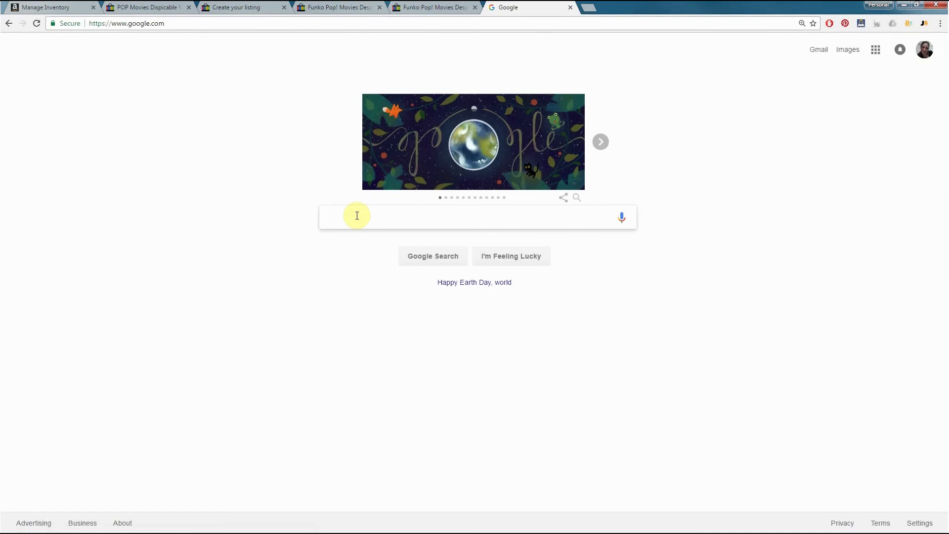
type("d")
key("BackSpace")
type("POP Movies Dispicable Me Agnes")
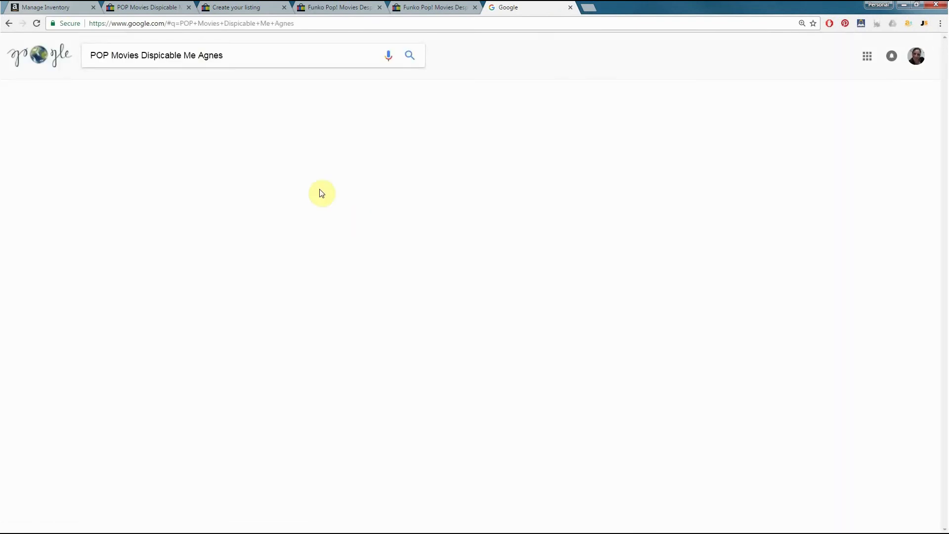
left_click(129, 89)
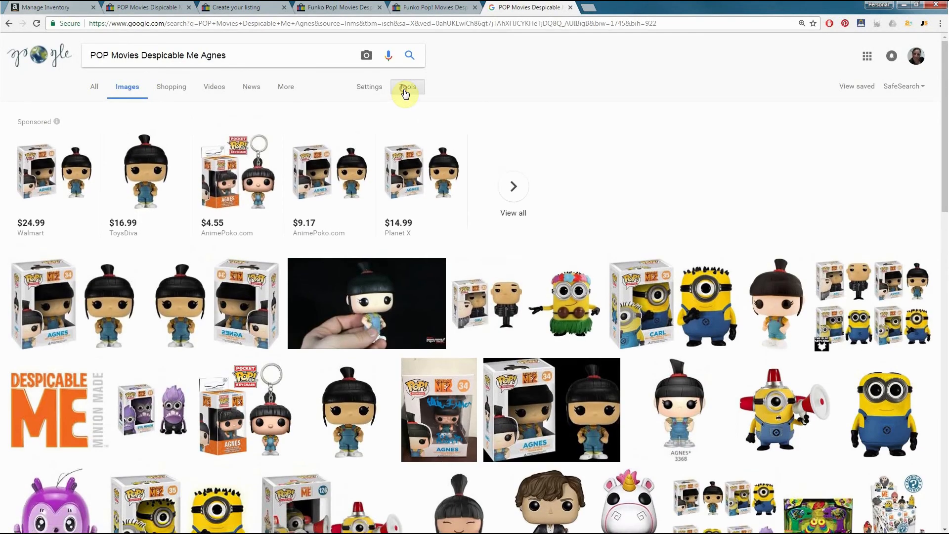
Filter the image results to Large size and browse them for the Agnes figure
left_click(405, 93)
left_click(99, 107)
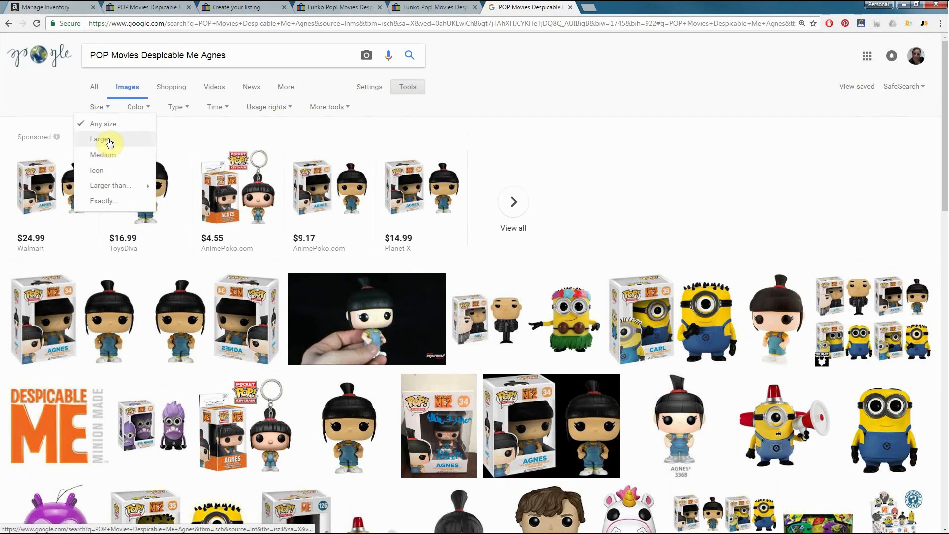
left_click(109, 143)
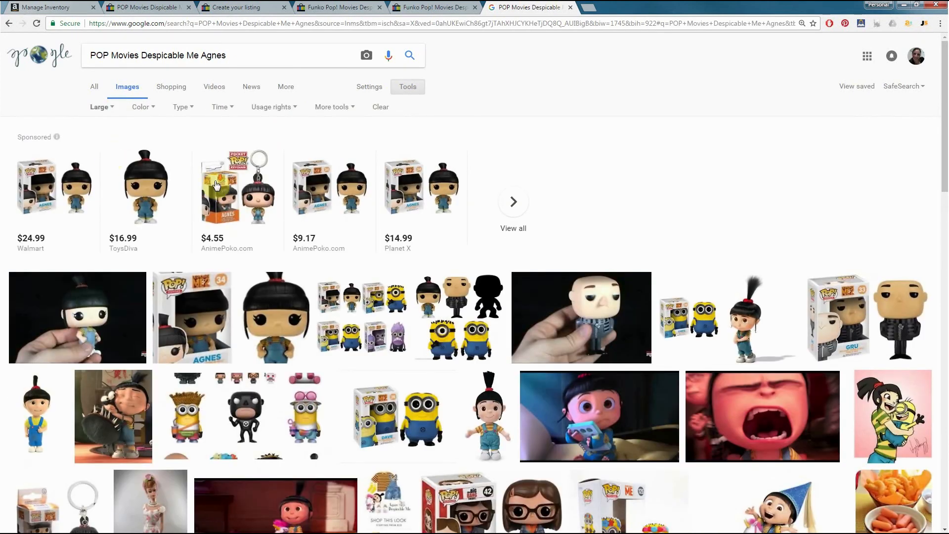
scroll(216, 186, "down", 5)
scroll(469, 186, "up", 5)
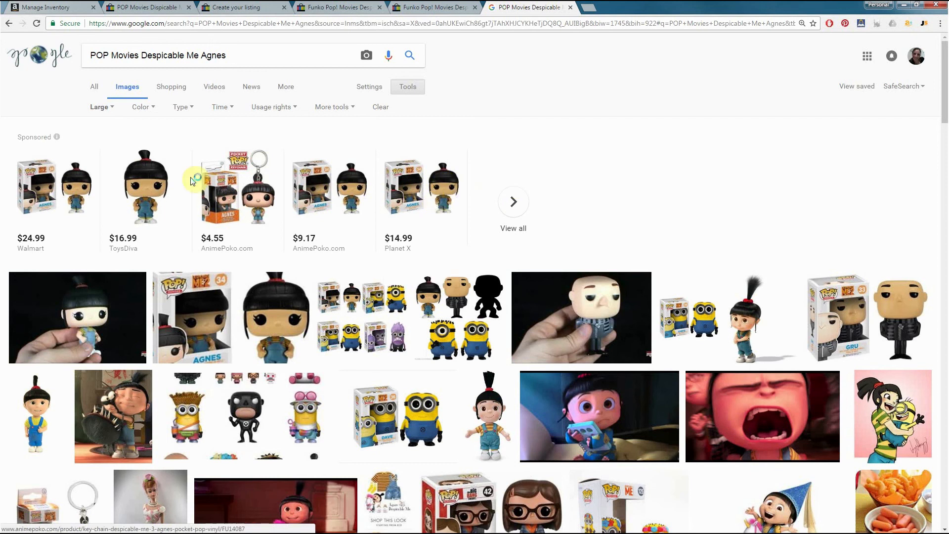
Change the image size filter to Medium and browse the results for a photo of the Agnes figure
left_click(101, 108)
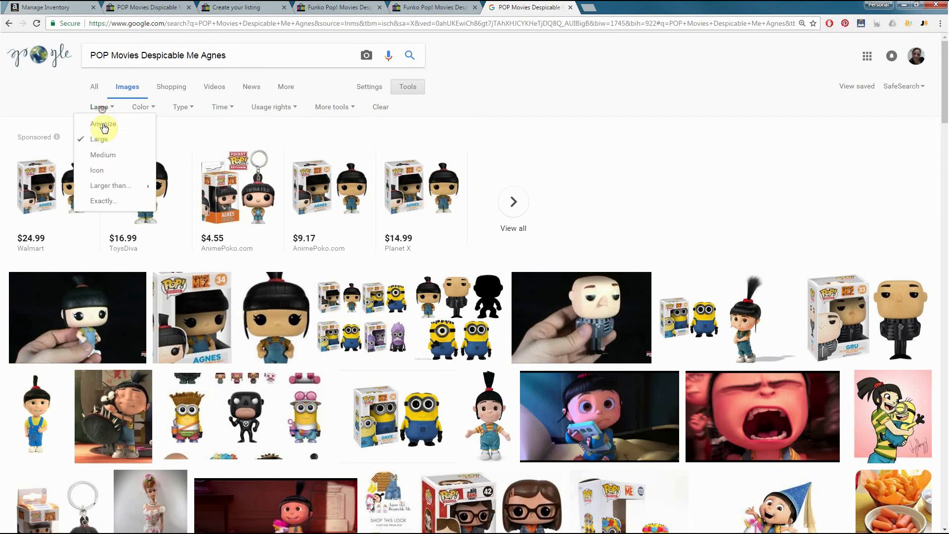
left_click(99, 157)
scroll(213, 148, "down", 2)
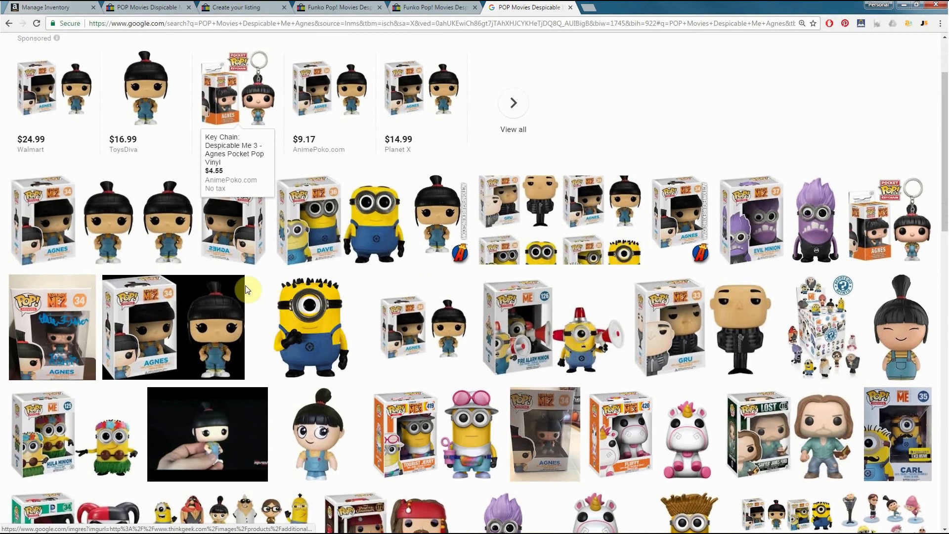
scroll(247, 288, "down", 1)
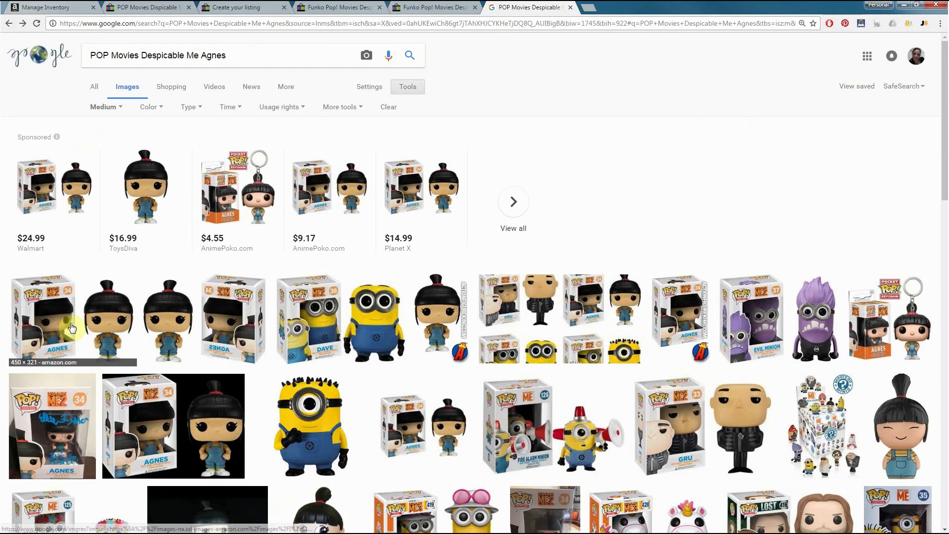
Open the Amazon image of the boxed Agnes figure, save it to the Desktop as Agnes, and show the downloaded file in its folder
scroll(88, 267, "down", 1)
left_click(88, 267)
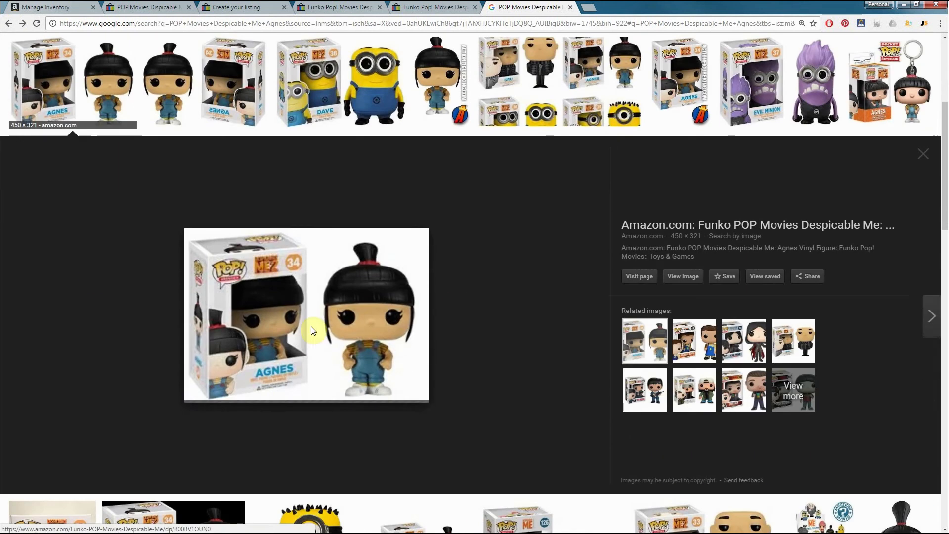
right_click(331, 317)
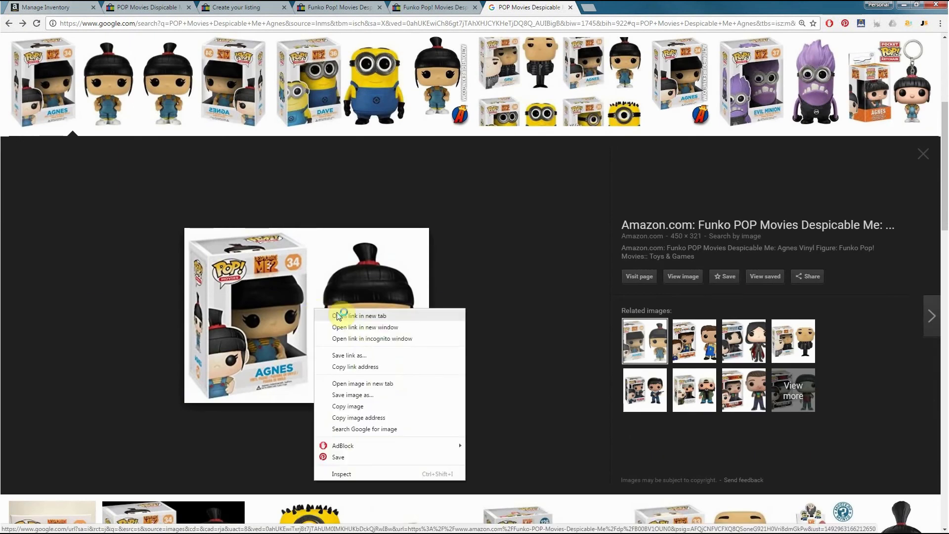
left_click(363, 395)
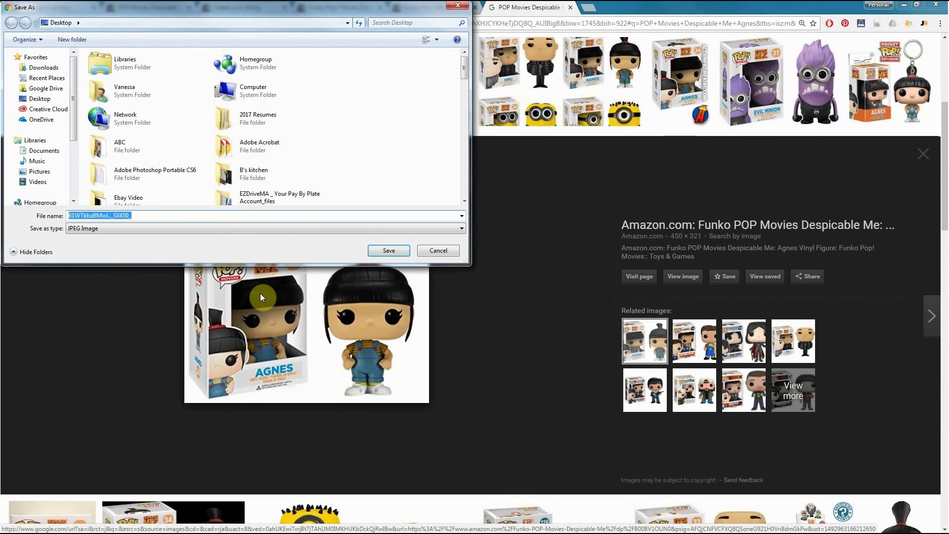
type("Agnes")
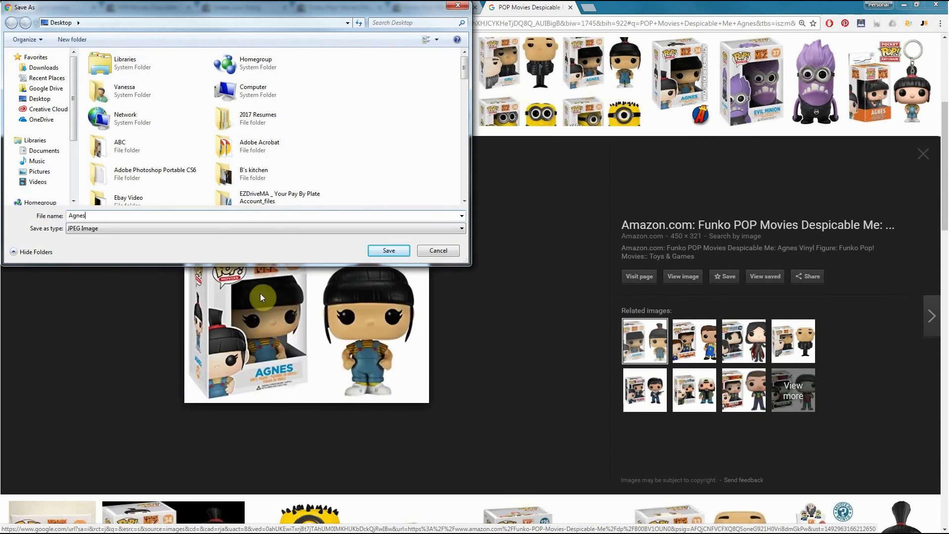
left_click(388, 252)
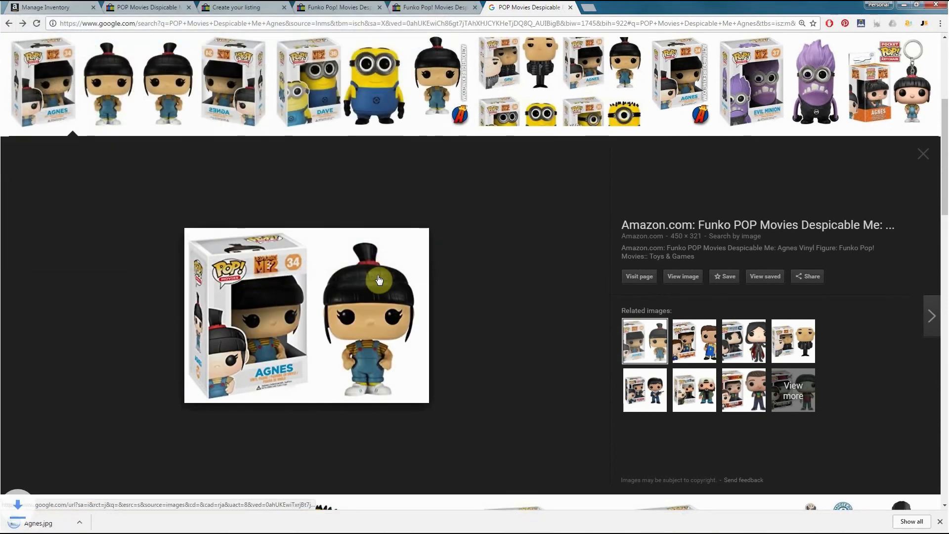
left_click(102, 524)
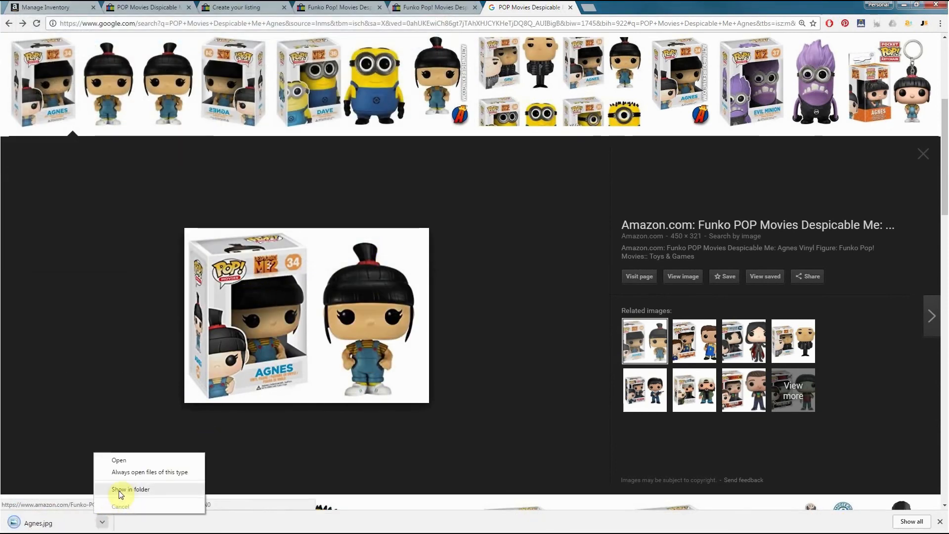
left_click(120, 491)
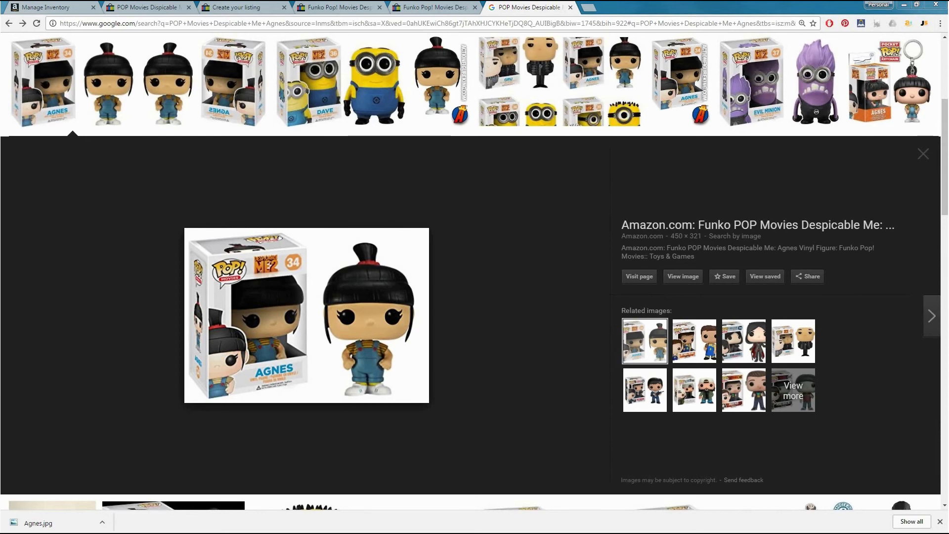
In the listing draft, remove the failed main photo, upload Agnes.jpg from the Desktop again, and check its photo quality notice
left_click(236, 7)
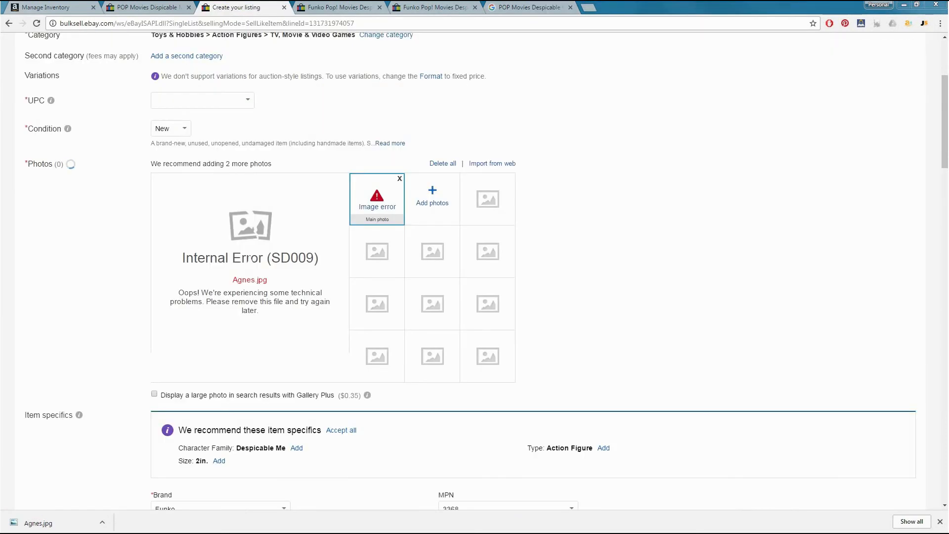
left_click(400, 179)
left_click(376, 200)
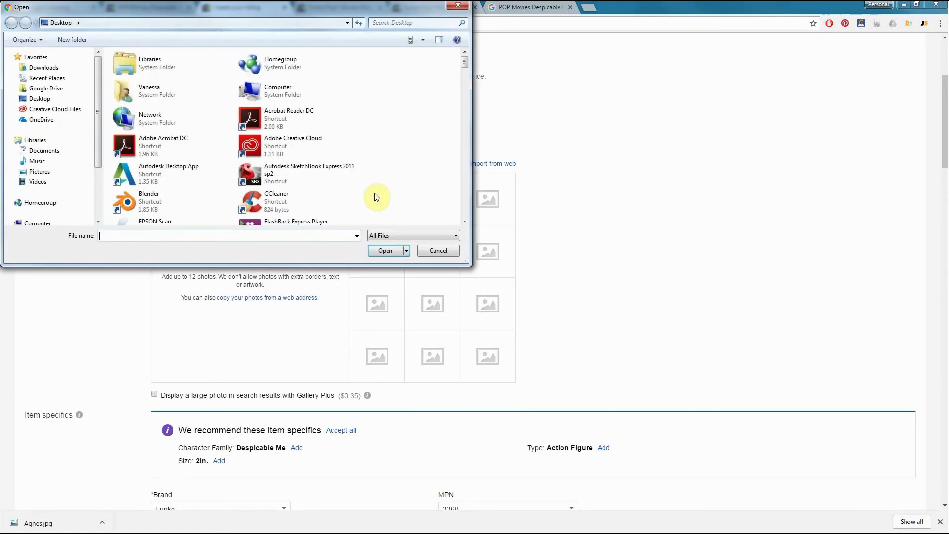
type("AG")
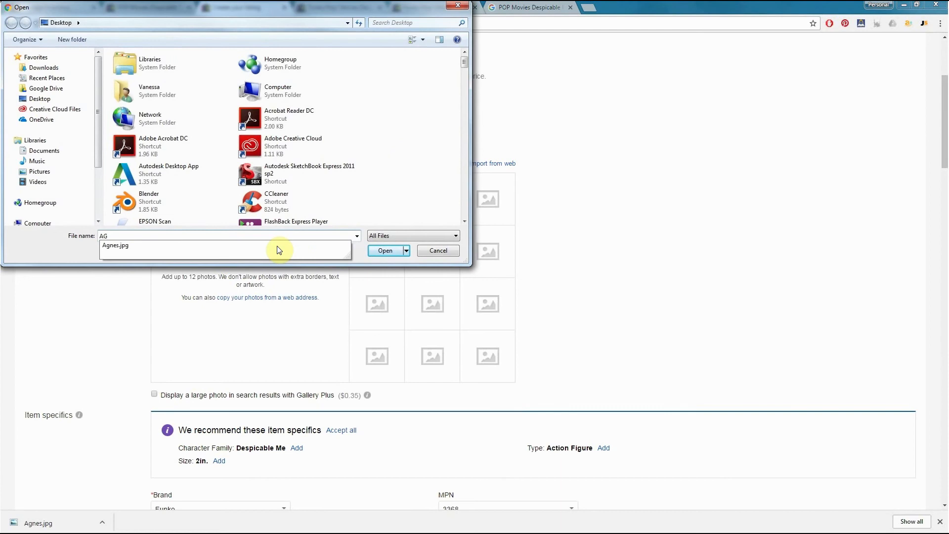
key("Return")
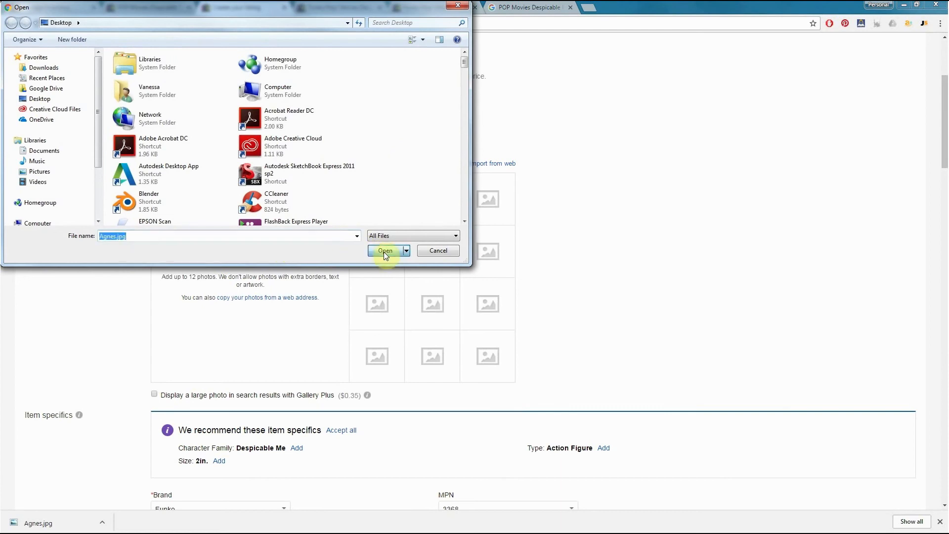
left_click(383, 251)
mouse_move(395, 216)
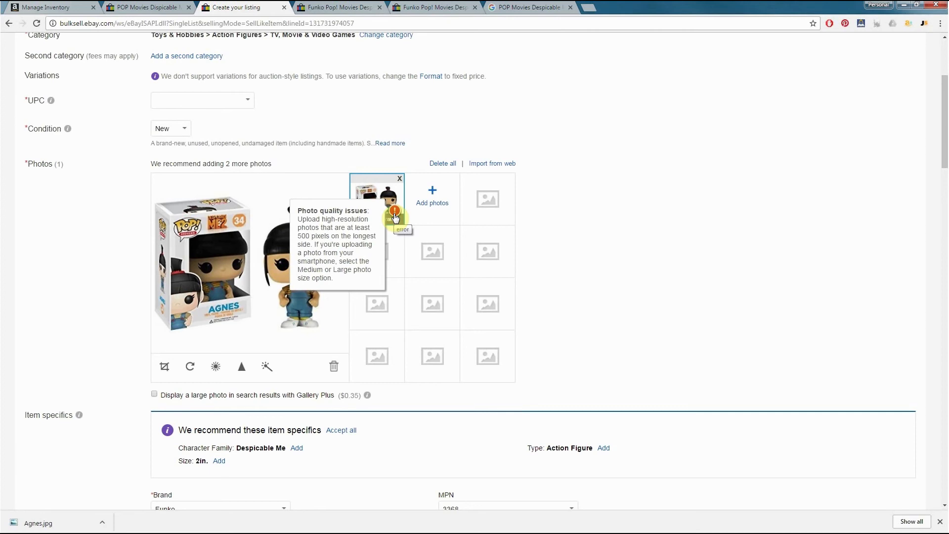
Place the cursor in the empty item description and consult the opened sold Agnes listings for sample wording
scroll(608, 213, "down", 5)
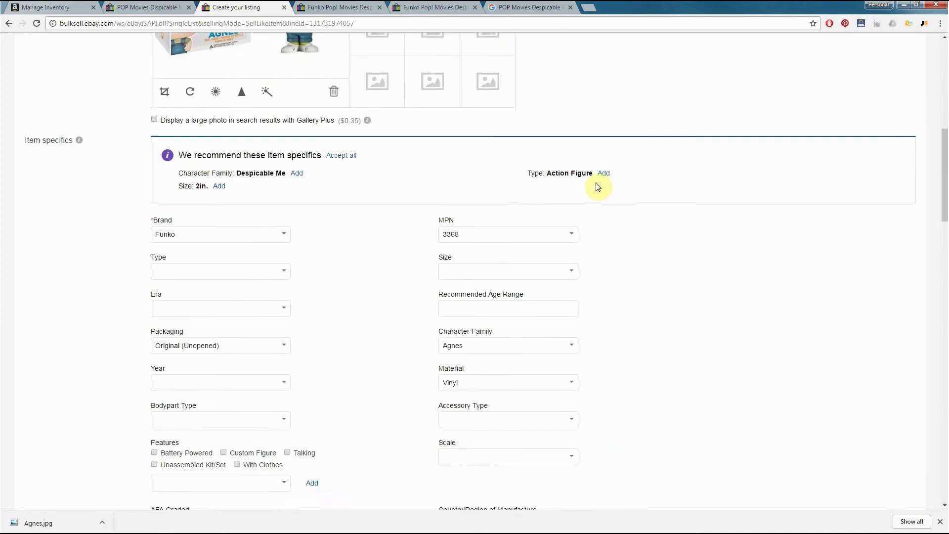
scroll(598, 186, "down", 7)
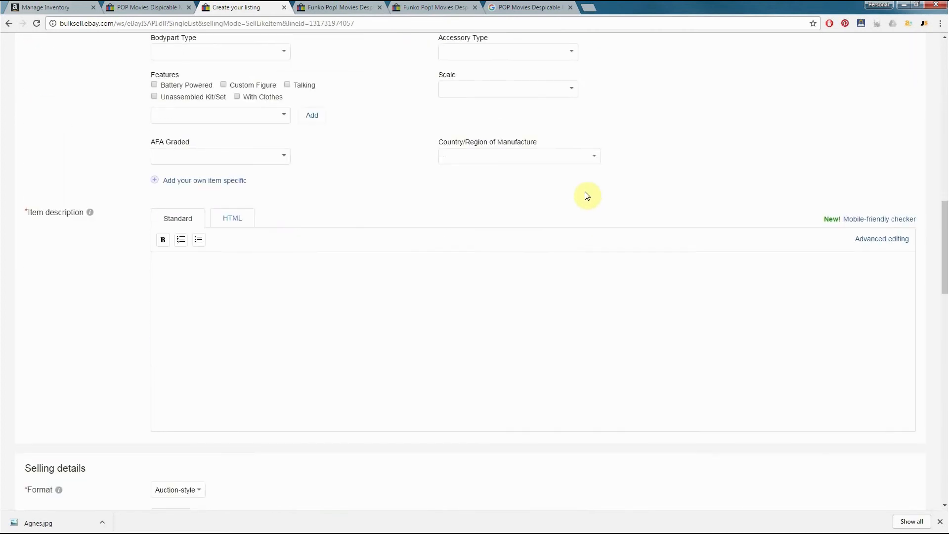
left_click(331, 315)
scroll(331, 316, "down", 1)
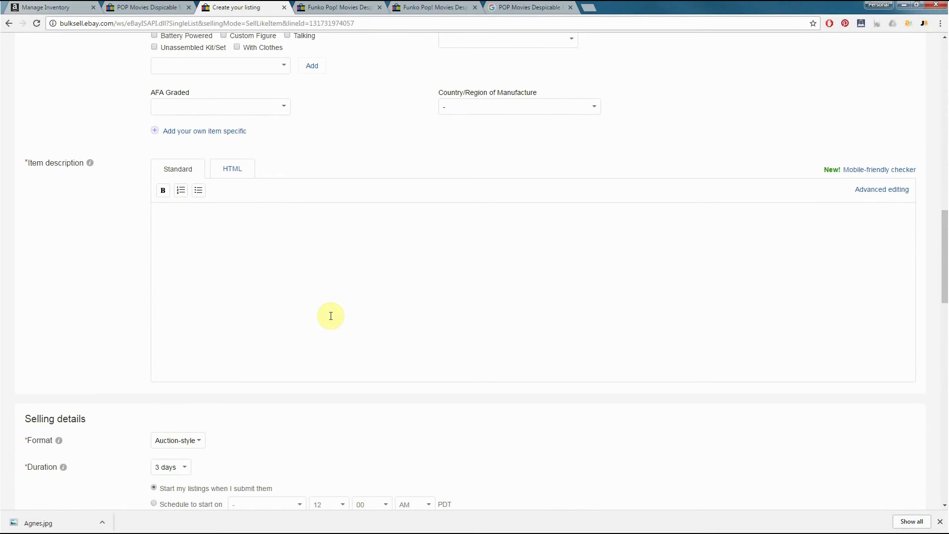
left_click(326, 6)
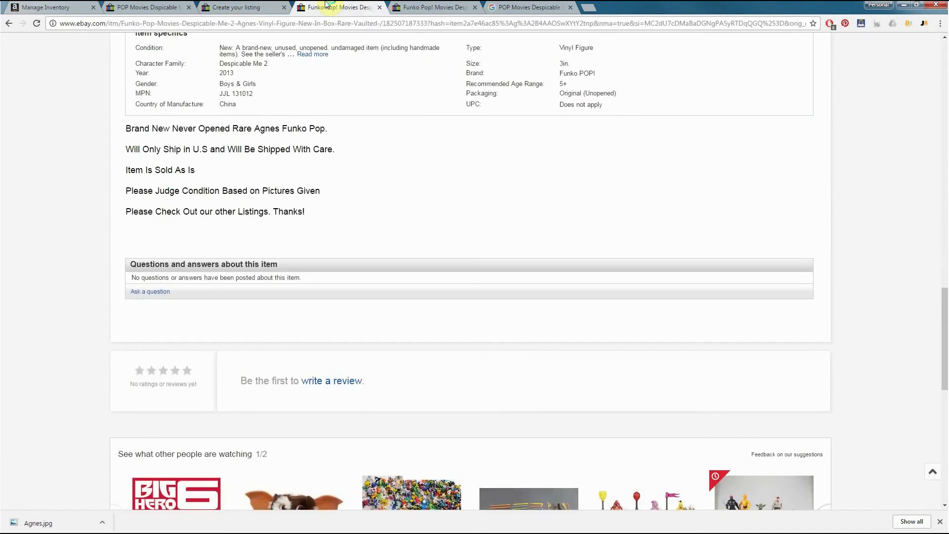
scroll(376, 60, "up", 15)
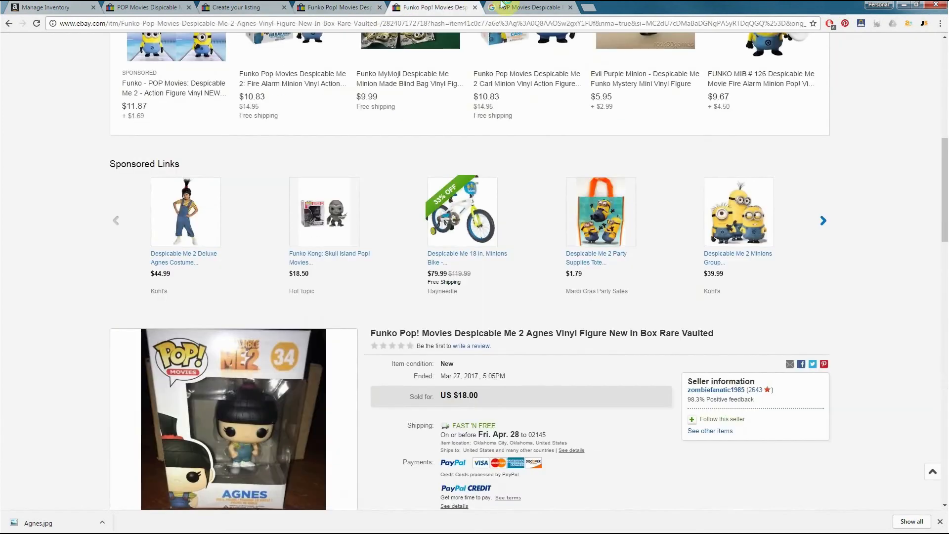
Close the Google Images tab and reorder the browser tabs so the sold-item search results follow the listing draft
left_click(528, 6)
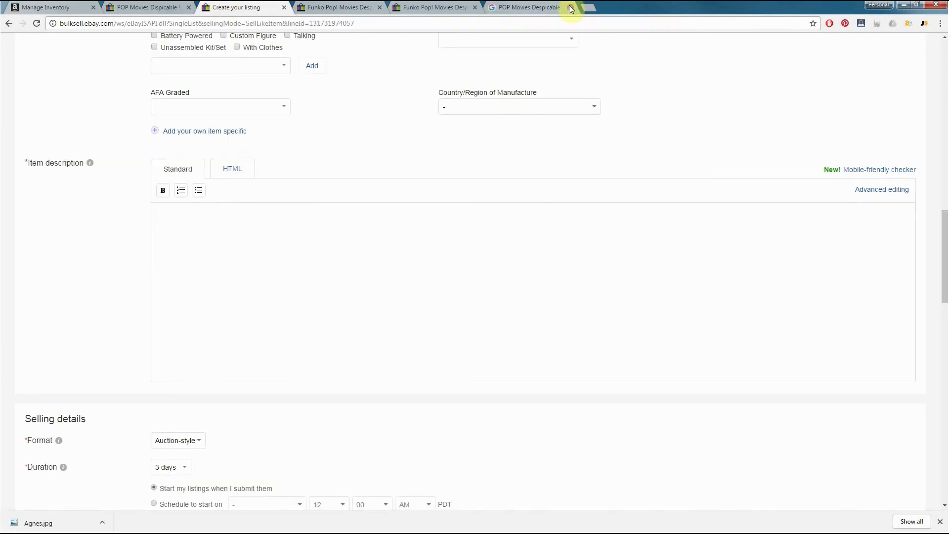
left_click(570, 8)
left_click(183, 6)
left_click_drag(167, 4, 247, 7)
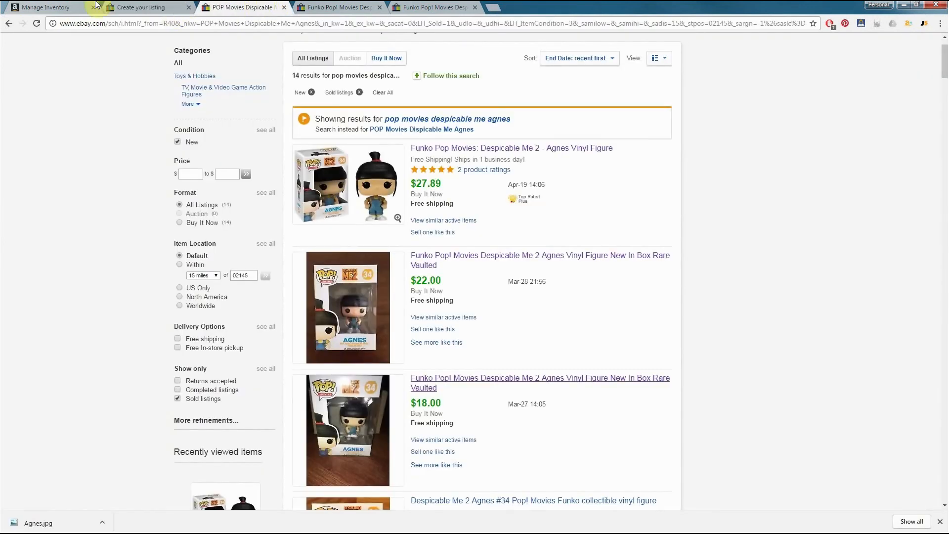
Review the item details and seller descriptions of the $22.00 and $18.00 sold Agnes listings
left_click(339, 8)
scroll(364, 135, "up", 6)
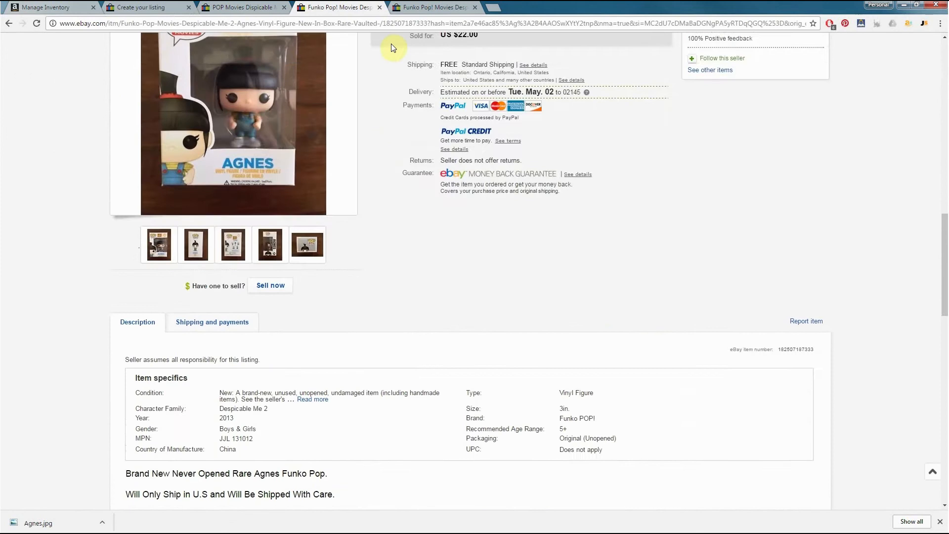
left_click(434, 6)
scroll(400, 139, "up", 5)
scroll(409, 159, "down", 19)
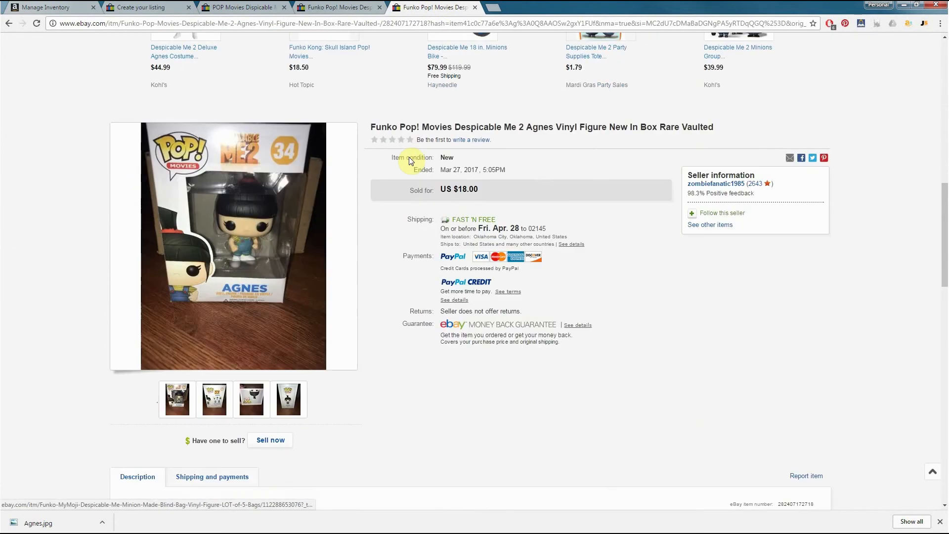
scroll(409, 160, "down", 1)
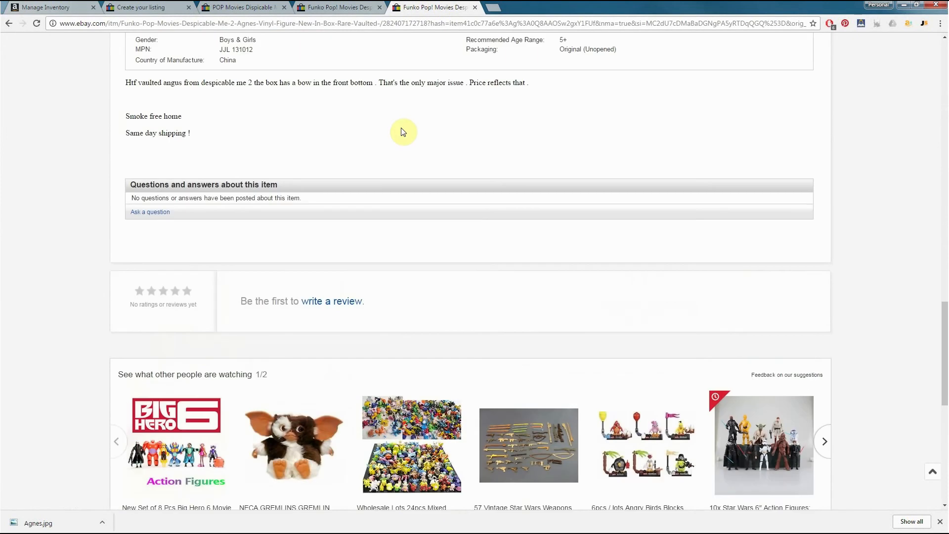
Open the $27.89 sold Agnes listing from the search results and copy its description from the title through the return guidelines
left_click(243, 6)
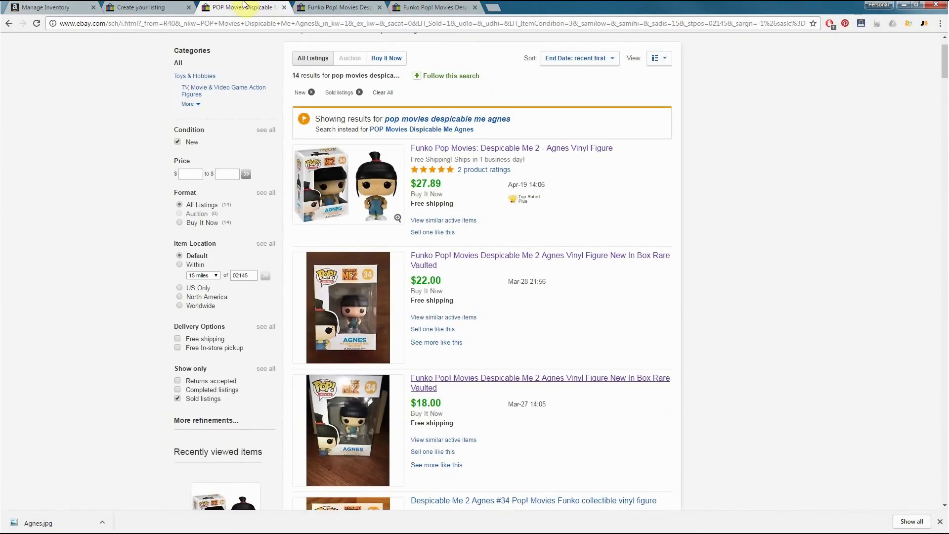
left_click(484, 151)
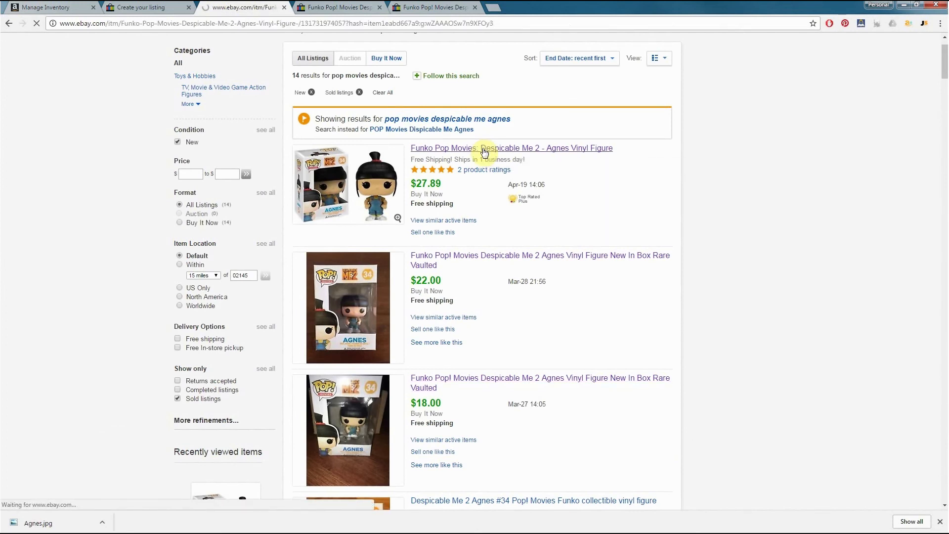
scroll(483, 151, "down", 15)
scroll(483, 151, "down", 7)
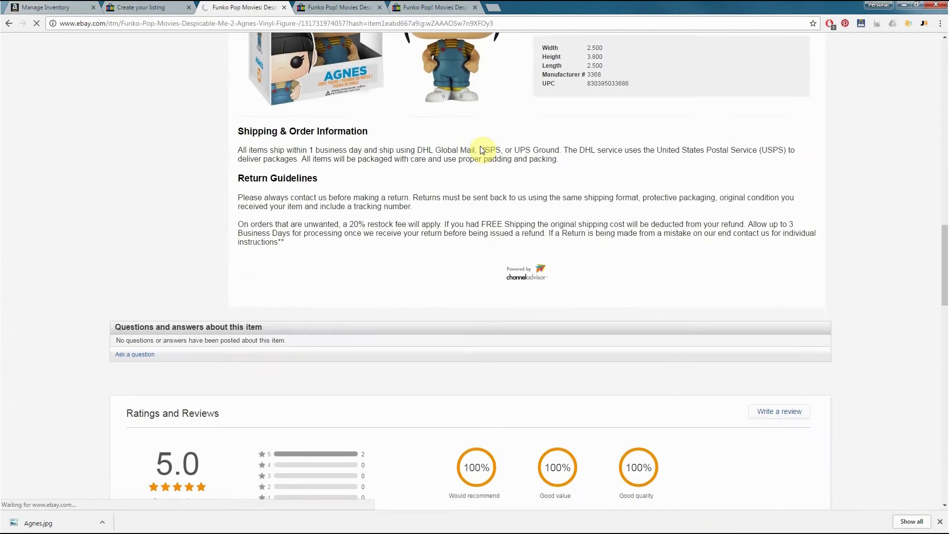
scroll(483, 151, "up", 3)
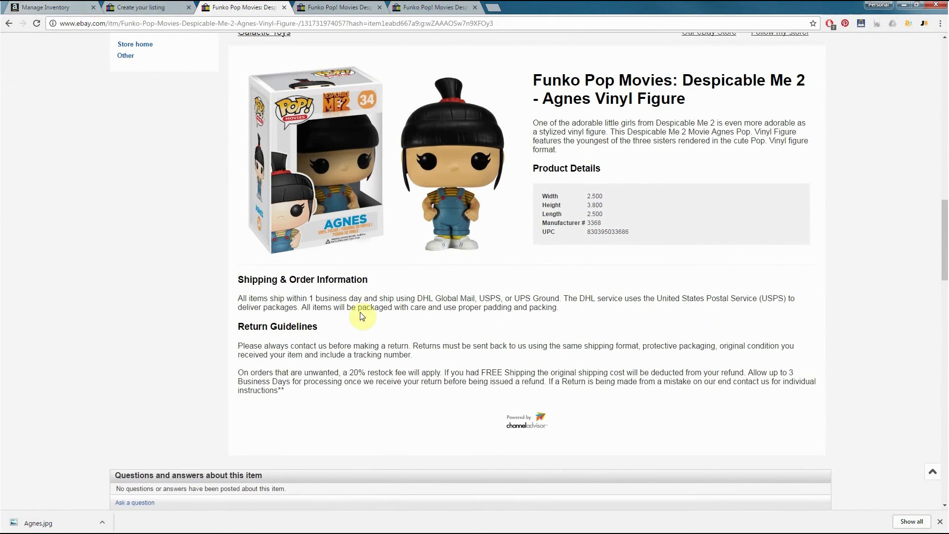
scroll(364, 313, "up", 1)
mouse_move(542, 130)
left_mouse_down()
mouse_move(571, 166)
mouse_move(549, 132)
left_mouse_up()
left_click_drag(335, 444, 537, 130)
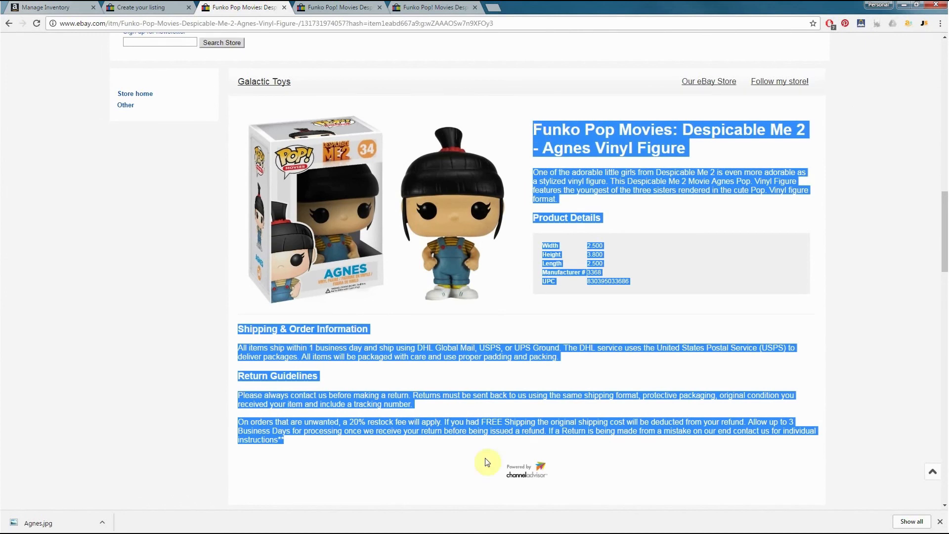
Paste the copied Agnes description into the listing draft's item description
left_click(340, 7)
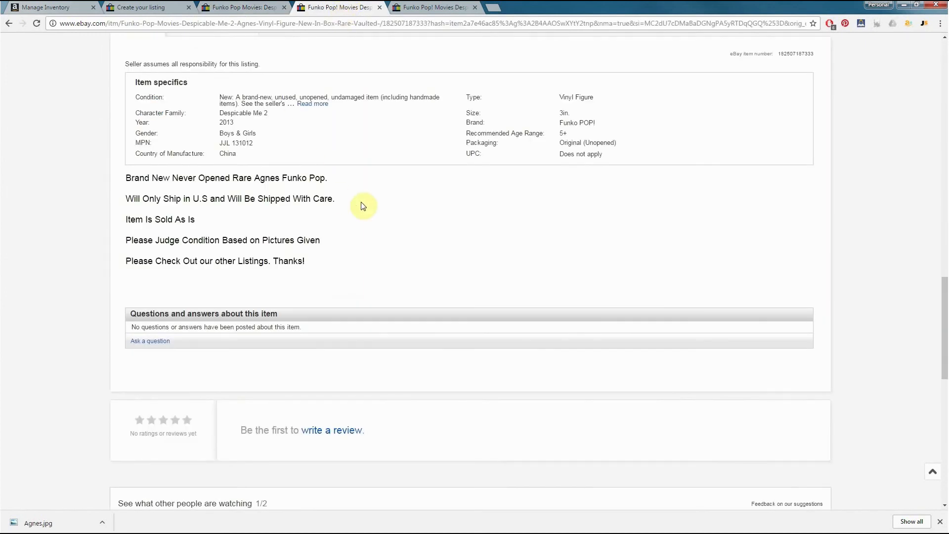
scroll(361, 205, "up", 10)
left_click(143, 7)
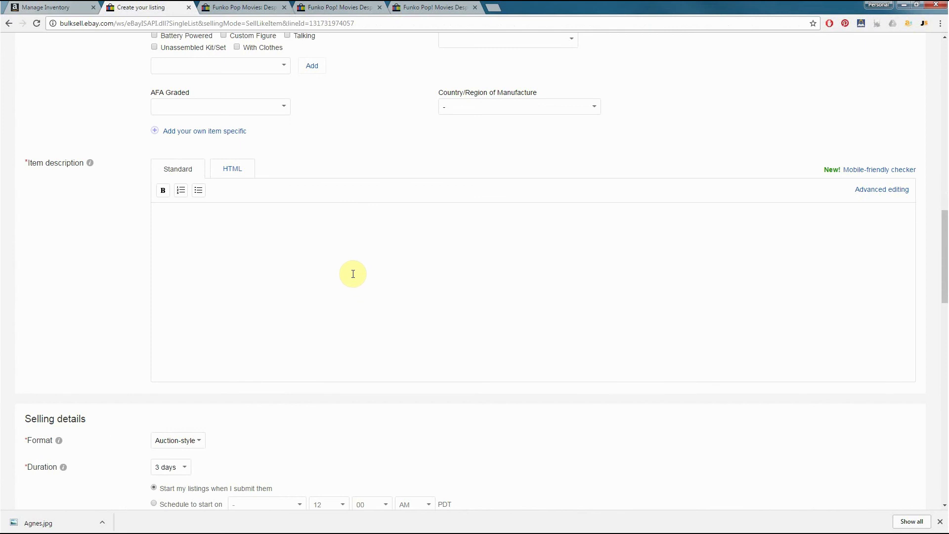
key("ctrl+v")
scroll(471, 314, "up", 3)
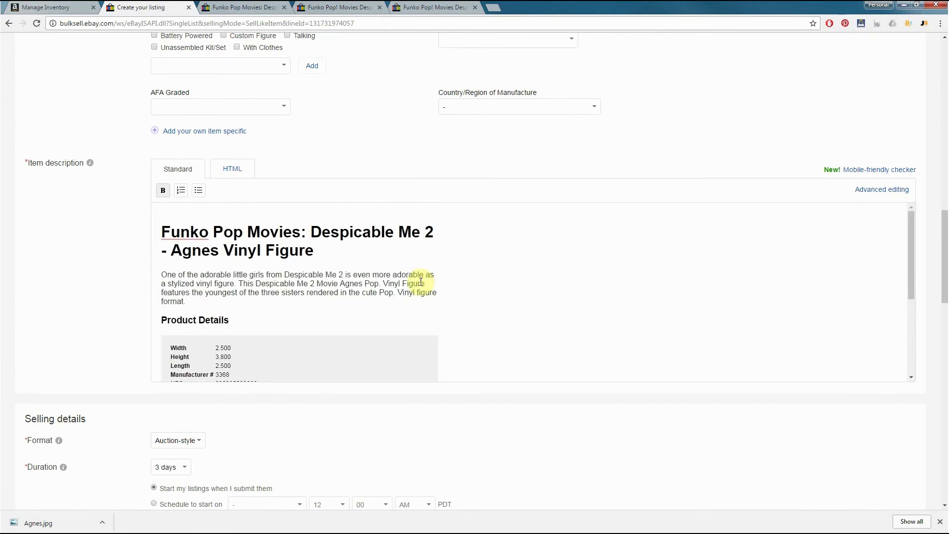
Select the $22.00 sold listing's description from "Brand New Never Opened Rare Agnes Funko Pop." through "Please Check Out our other Listings. Thanks!"
left_click(247, 7)
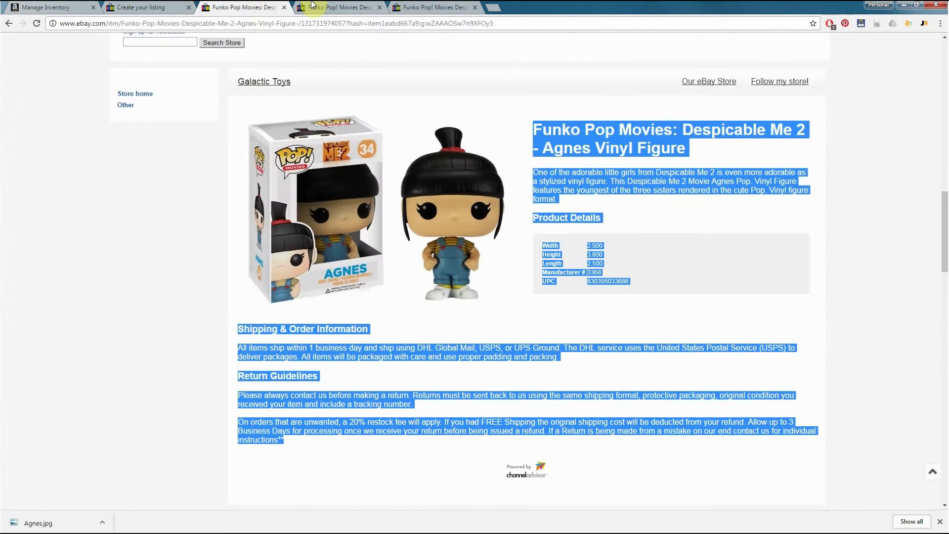
left_click(168, 7)
left_click(328, 7)
scroll(366, 208, "down", 10)
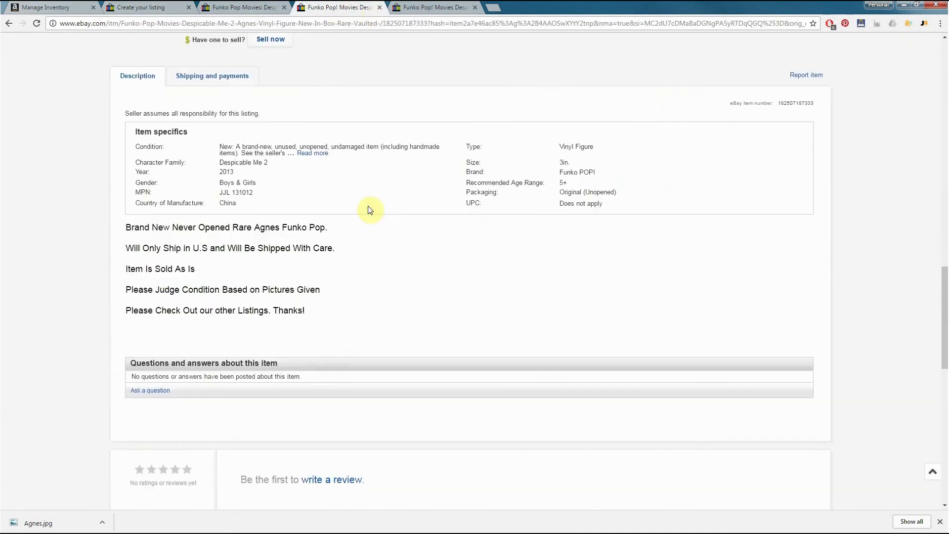
scroll(303, 187, "up", 3)
triple_click(311, 164)
left_click_drag(247, 146, 129, 79)
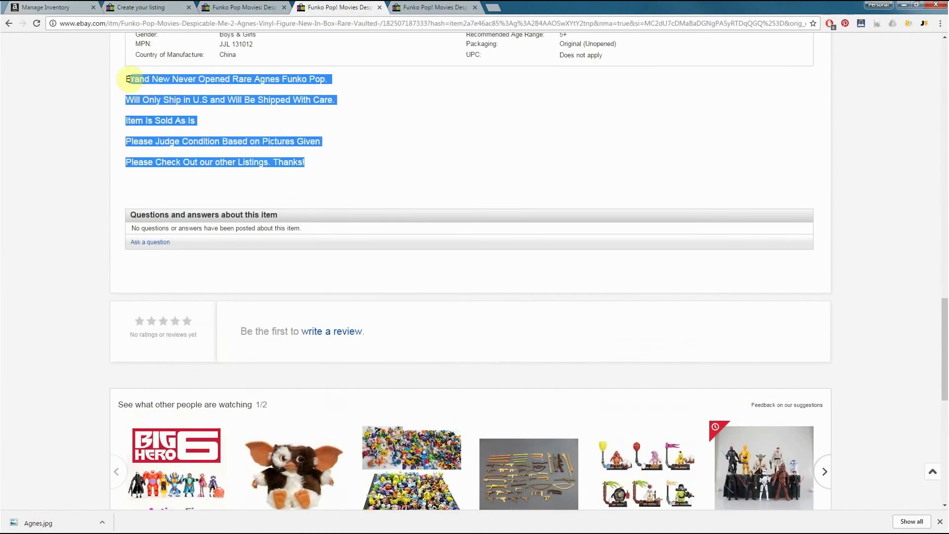
Recheck the Galactic Toys source description and return to the return guidelines at the end of the draft's pasted description
left_click(224, 6)
scroll(434, 271, "down", 1)
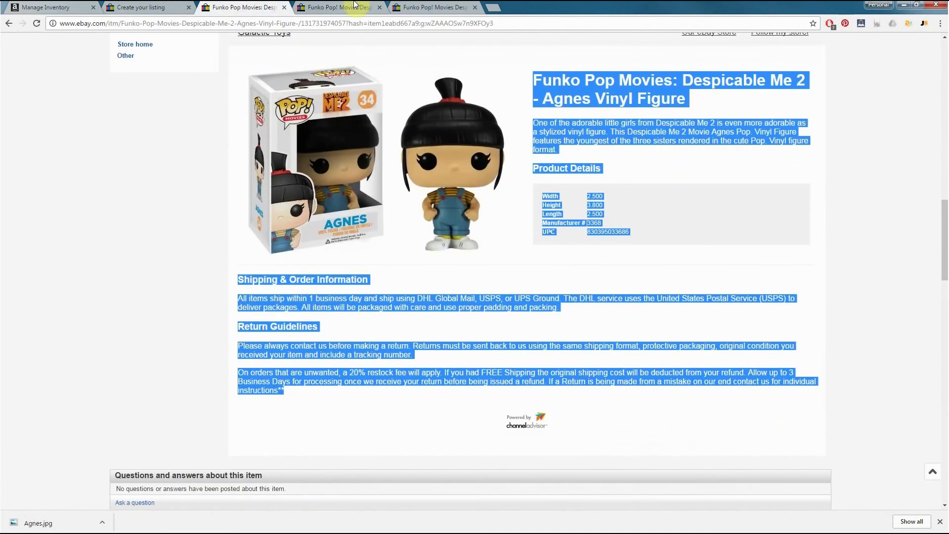
left_click(160, 8)
scroll(504, 277, "down", 10)
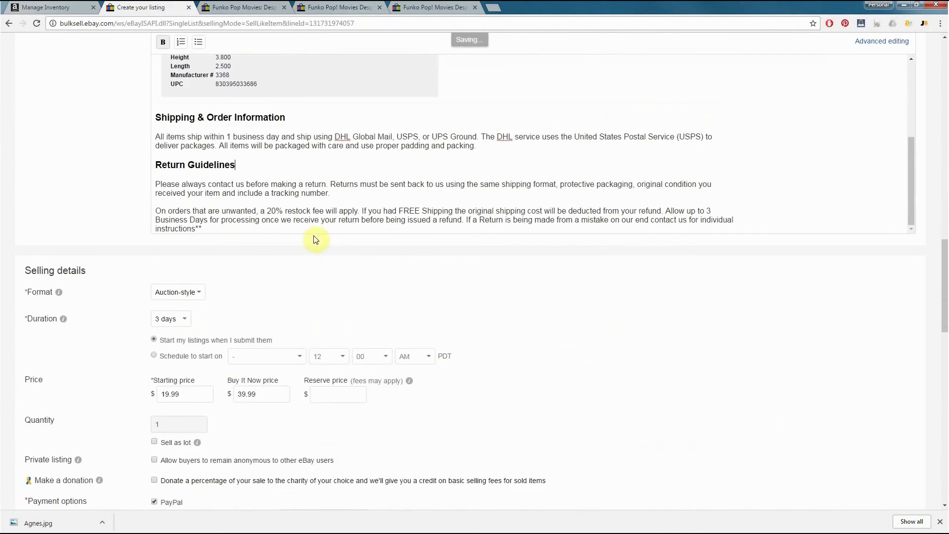
Paste the copied condition text at the end of the description, centre the content, and cut the product details and return guidelines
key("Return")
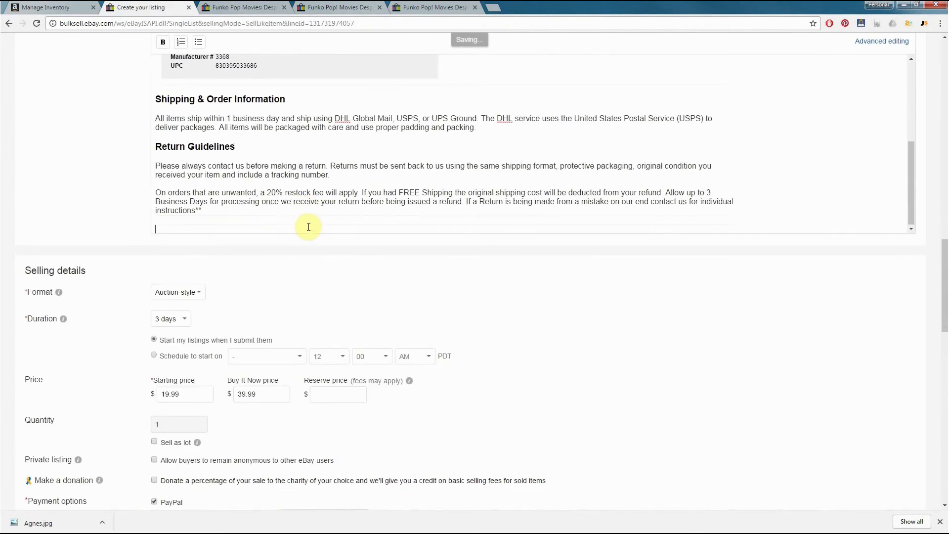
type("Brand New Never Opened Rare Agnes Funko Pop. Will Only Ship In U.S and Will Be Shipped With Care. Item Is Sold As Is. Please Judge Condition Based on Pictures Given. Please Check Out our other Listings :)")
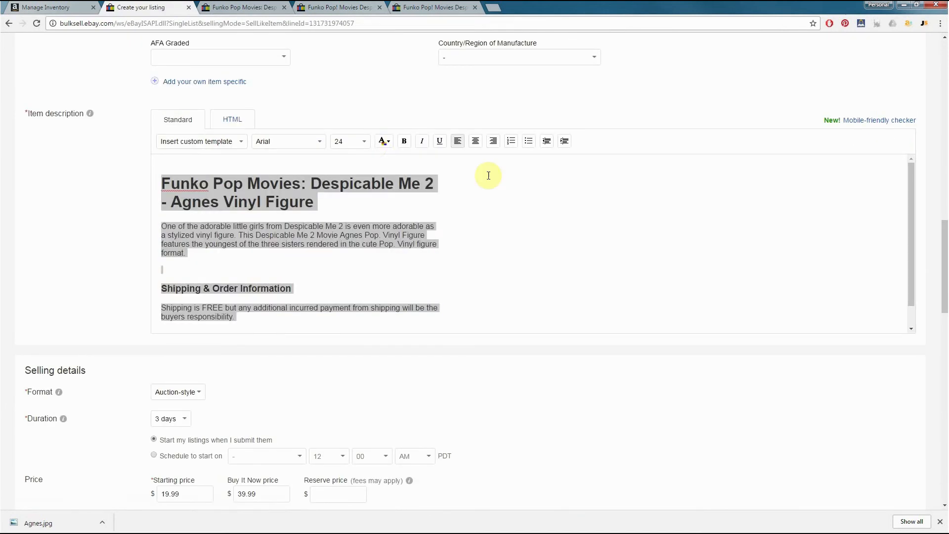
left_click(476, 142)
left_click(352, 224)
scroll(351, 224, "down", 2)
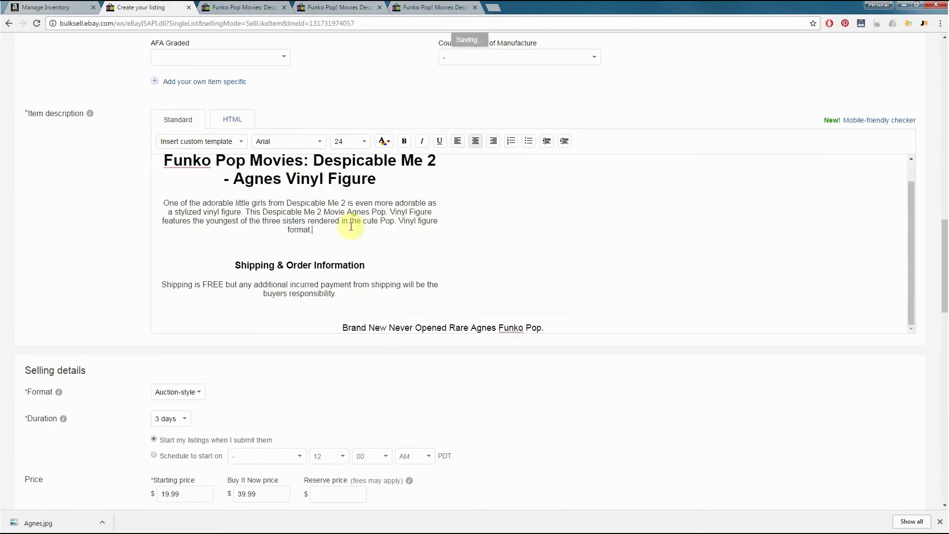
Move the "Brand New Never Opened Rare Agnes Funko Pop." line directly beneath the free-shipping text
left_click_drag(547, 278, 341, 280)
key("ctrl+x")
left_click(369, 252)
key("Return")
key("ctrl+v")
scroll(370, 218, "down", 3)
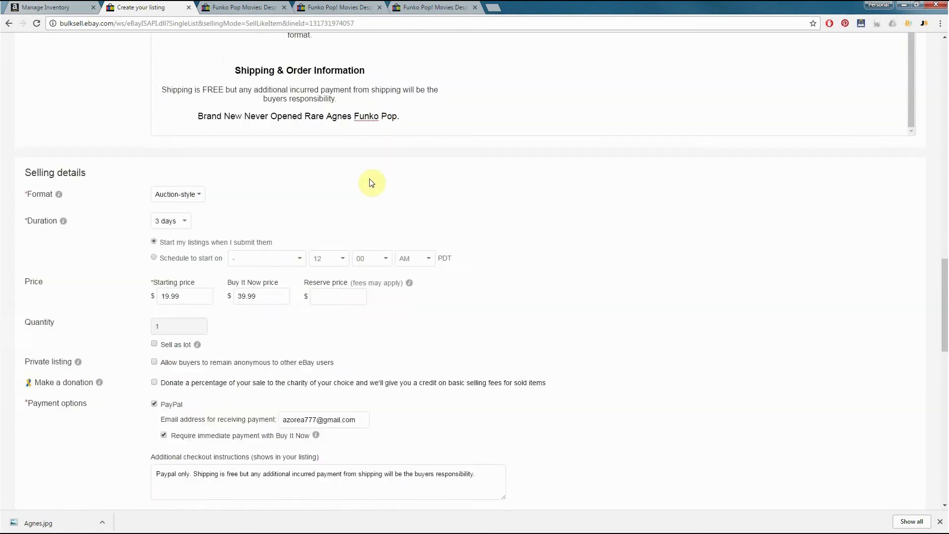
Remove the blank space between the intro paragraph and the "Shipping & Order Information" heading
scroll(372, 183, "up", 5)
scroll(420, 356, "up", 1)
key("ctrl+a")
left_click(466, 296)
left_click(333, 316)
key("BackSpace")
scroll(310, 279, "down", 3)
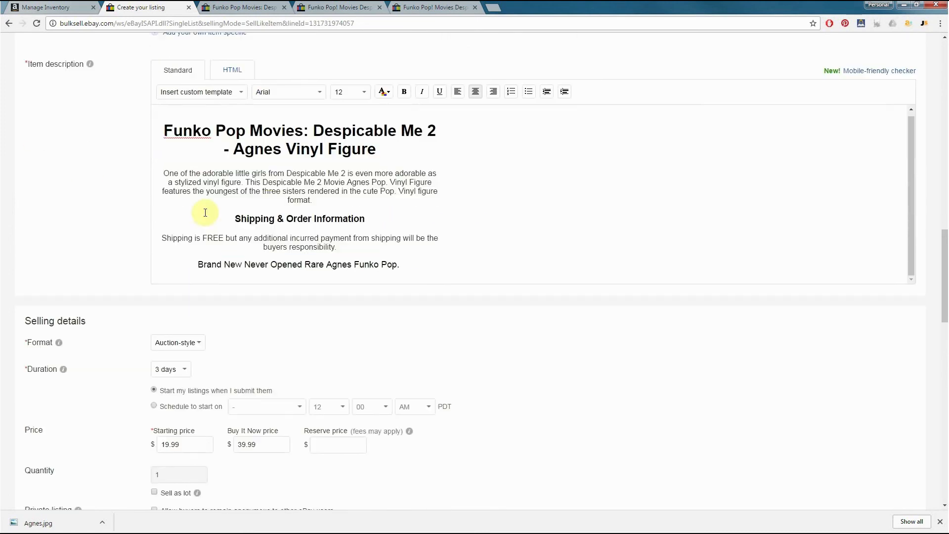
Start the intro with "Agnes from Despicable Me 2" and delete everything after its first sentence
left_click_drag(266, 174, 164, 170)
type("Agnes")
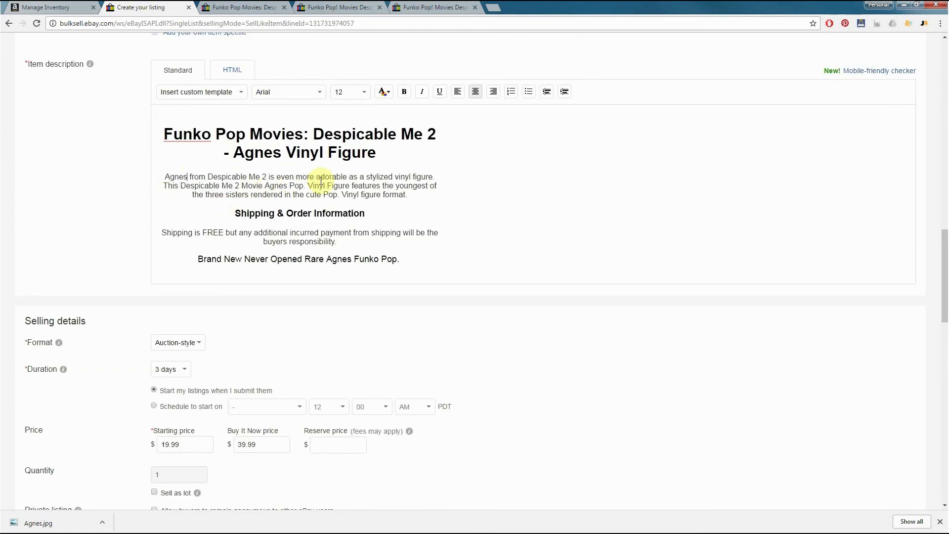
left_click_drag(307, 186, 408, 196)
key("BackSpace")
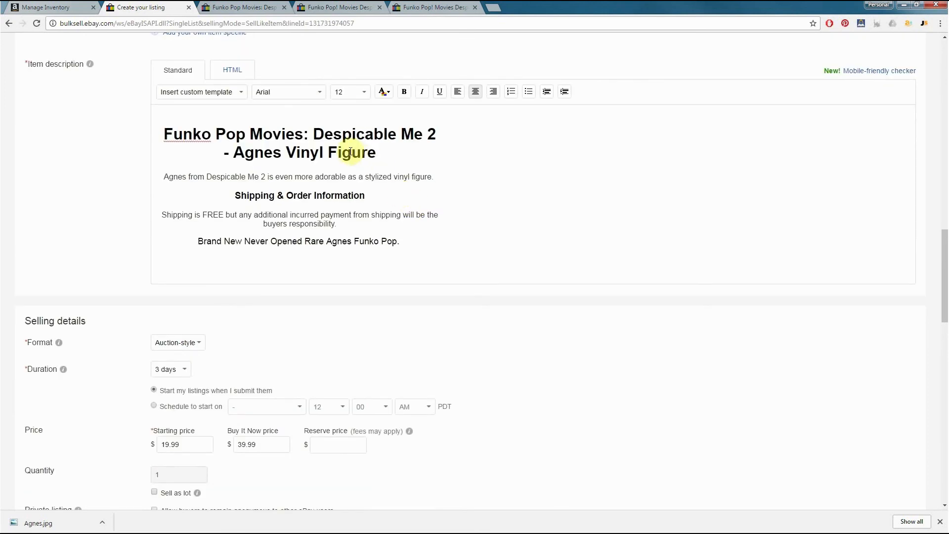
Add a bold, size 18 "Condition" heading above the "Brand New Never Opened Rare Agnes Funko Pop." line
left_click(360, 8)
left_click(232, 5)
left_click(141, 7)
left_click(350, 223)
key("Return")
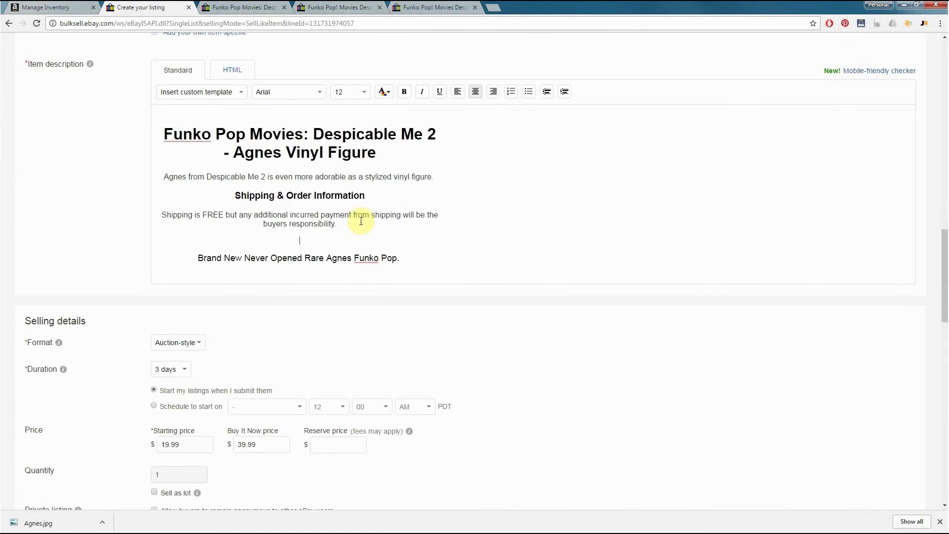
type("Condition")
double_click(311, 240)
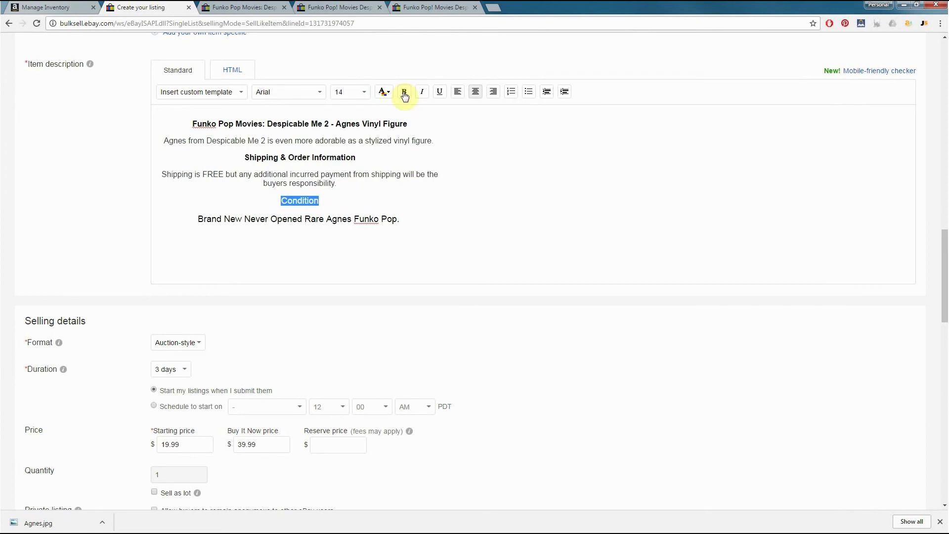
left_click(403, 92)
left_click(241, 92)
left_click(364, 91)
left_click(350, 139)
Set the "Shipping & Order Information" heading and the description's title line to font size 18
left_click_drag(356, 158, 244, 158)
left_click(361, 93)
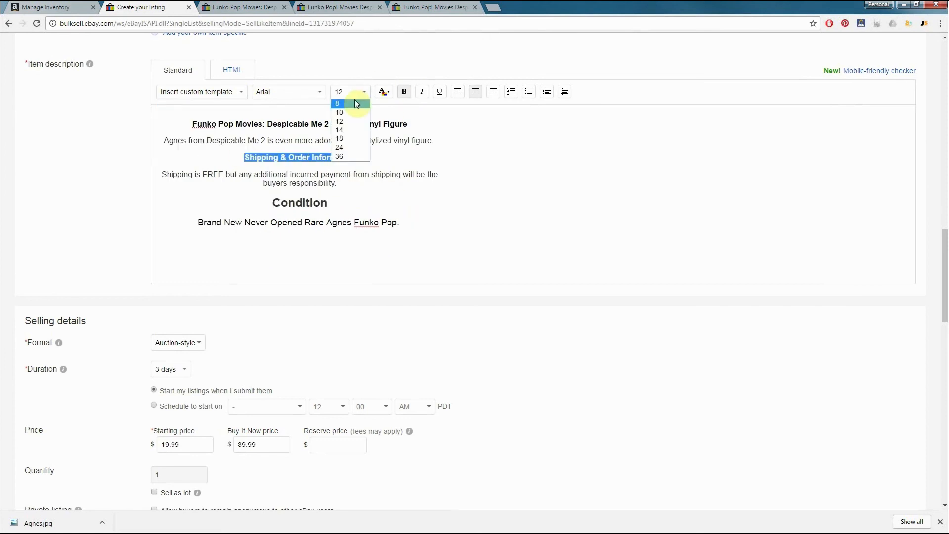
left_click(350, 139)
left_click_drag(408, 124, 193, 123)
left_click(360, 92)
left_click(350, 138)
End the description with the lines "If you have any questions please don't hesitate to contact me." and "Happy Bidding."
key("Return")
key("Return")
type("If you")
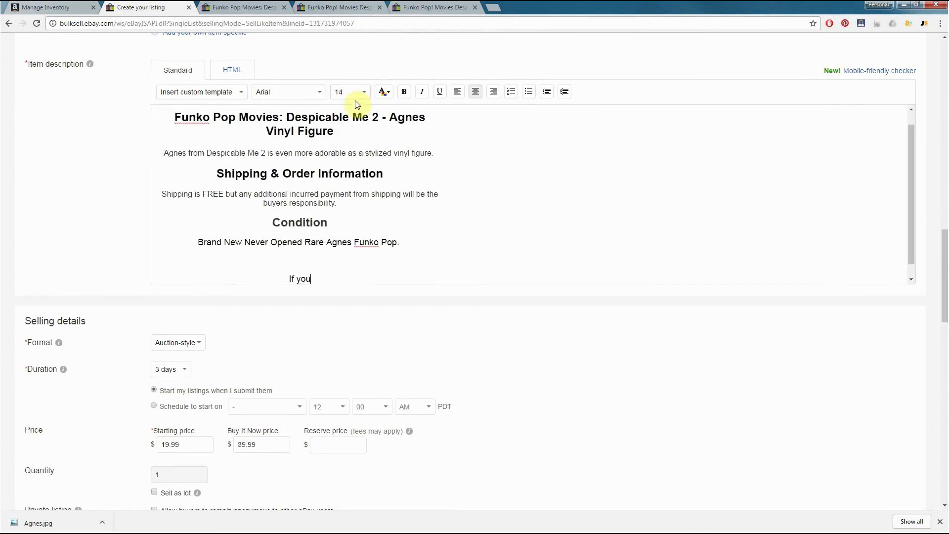
type(" have any questions please don't hesitate to contact me.")
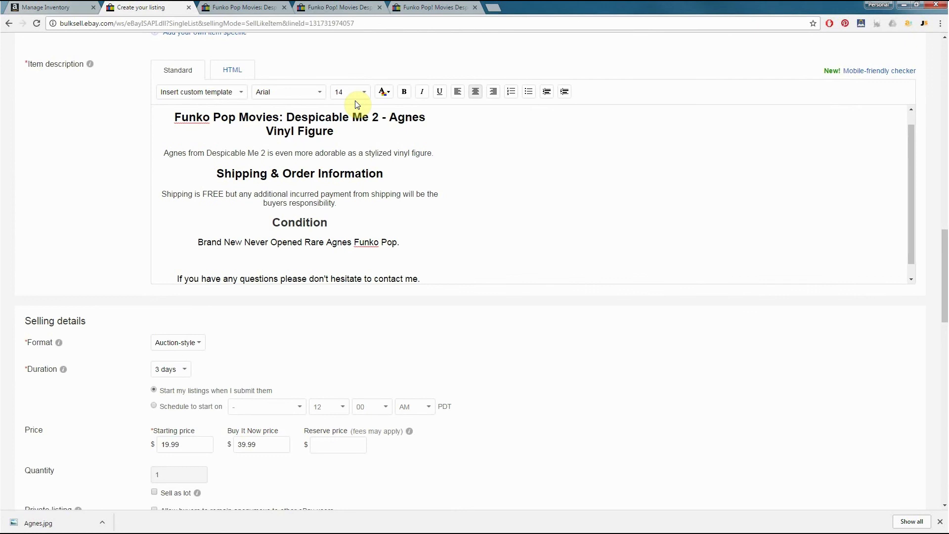
key("Return")
key("Return")
type("Happy Bidding.")
left_click(390, 184)
Add the line "Get your RARE Agnes Dispicable Me Vinyl Character today!" beneath the intro sentence
scroll(458, 200, "up", 2)
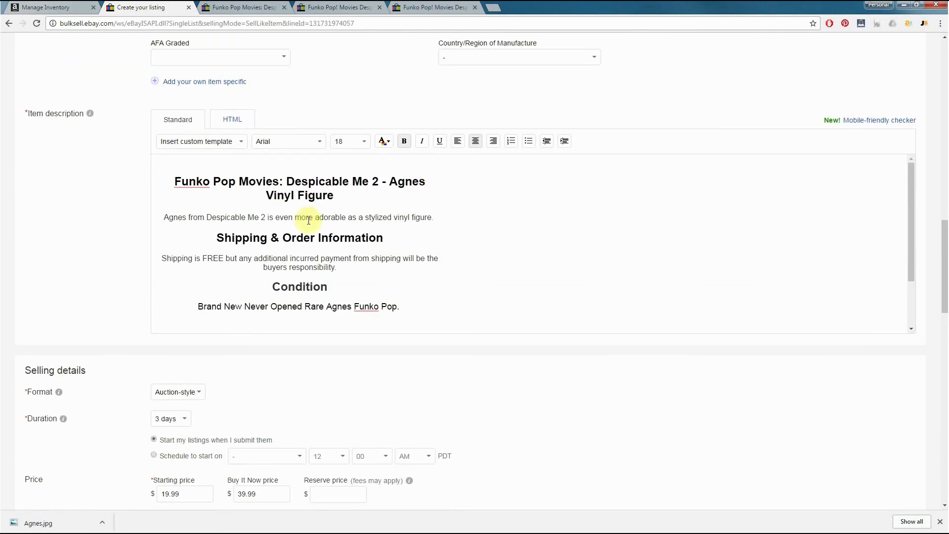
left_click(438, 217)
key("Return")
type("Get your RARE ")
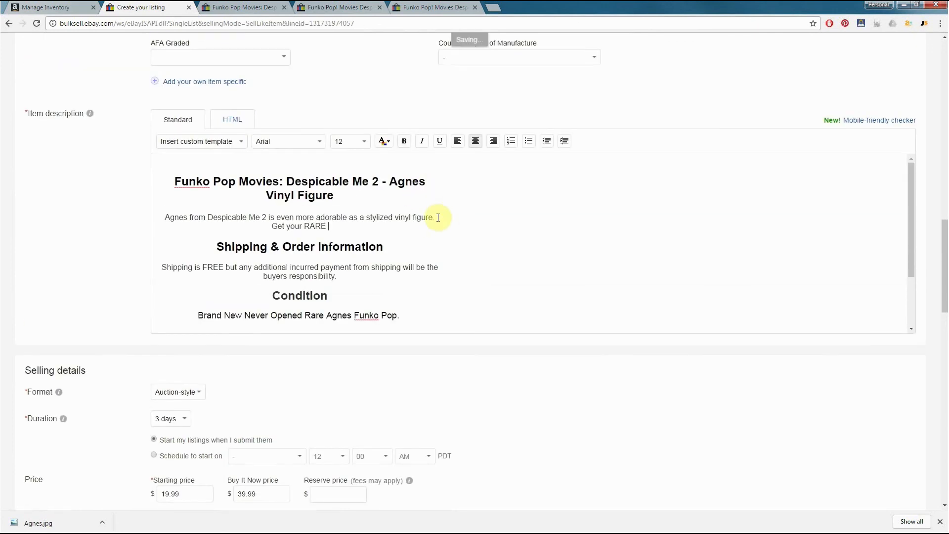
type("Agnes Dis")
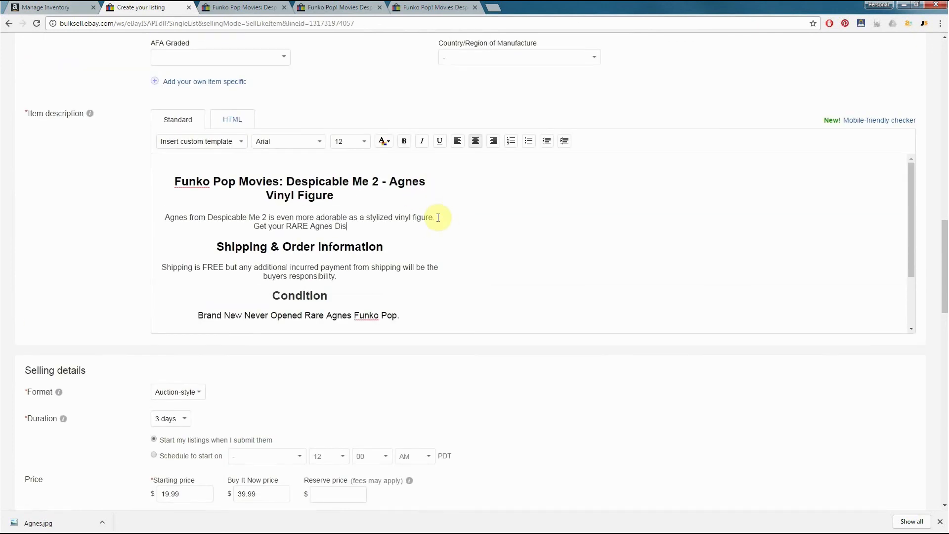
type("picable Me Viny Character today!")
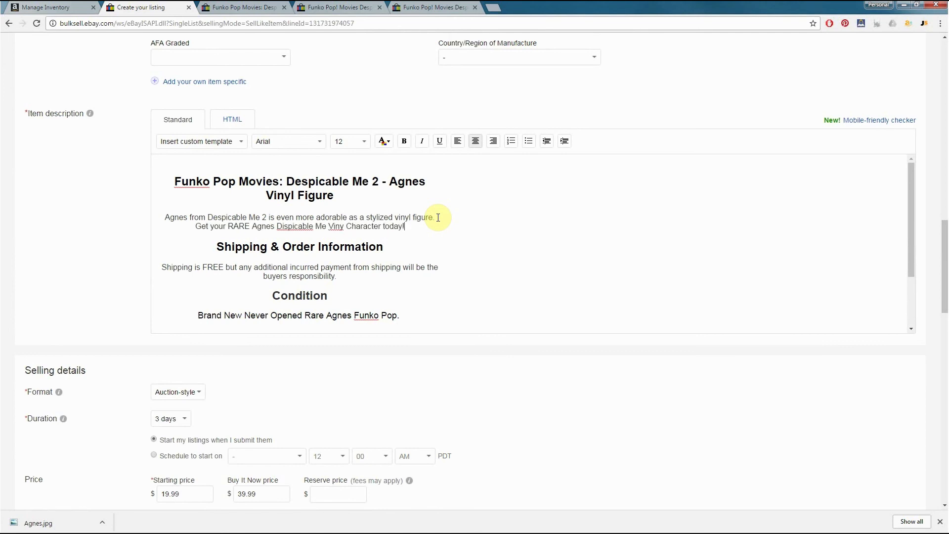
left_click(344, 226)
type("l")
Compare the draft's title with the titles of the open reference Agnes listings to find useful keywords
scroll(341, 226, "down", 3)
scroll(107, 248, "up", 16)
scroll(107, 260, "up", 5)
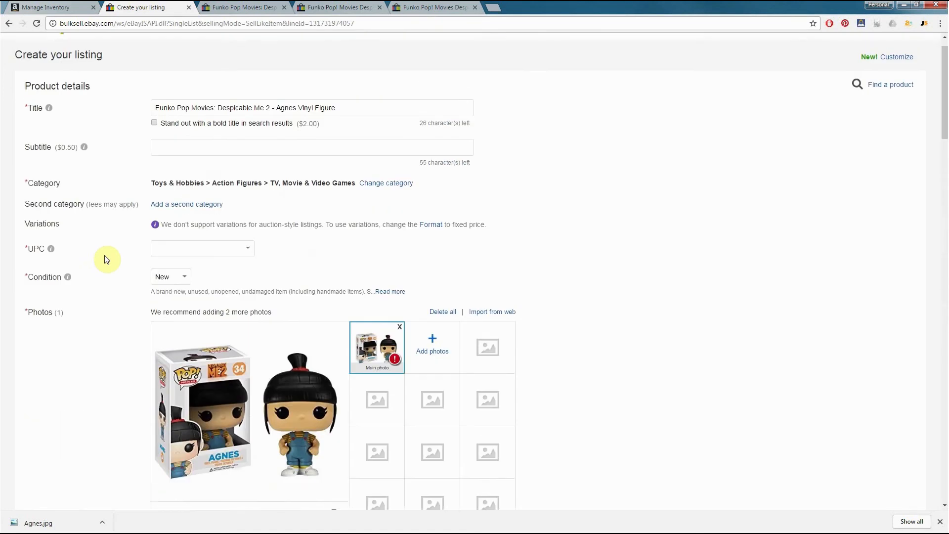
left_click(345, 135)
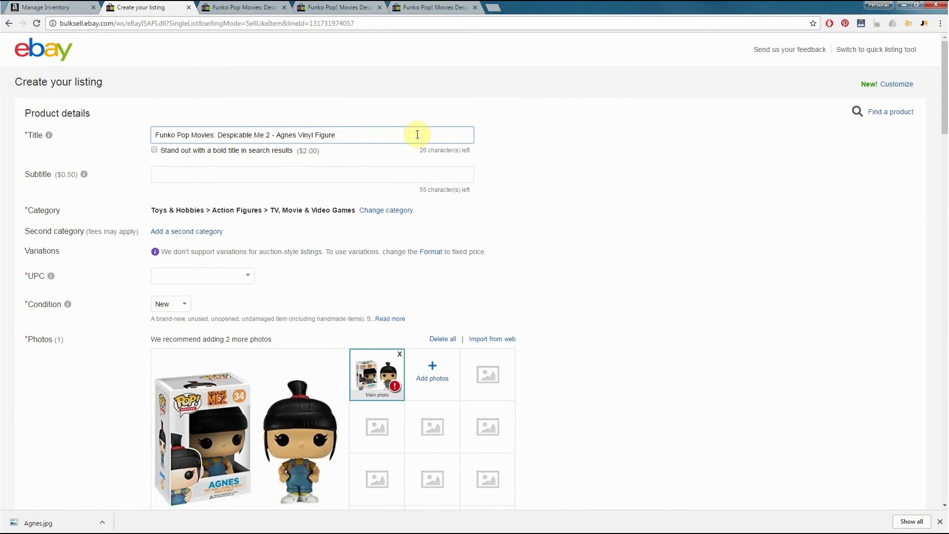
left_click(243, 7)
scroll(281, 187, "up", 10)
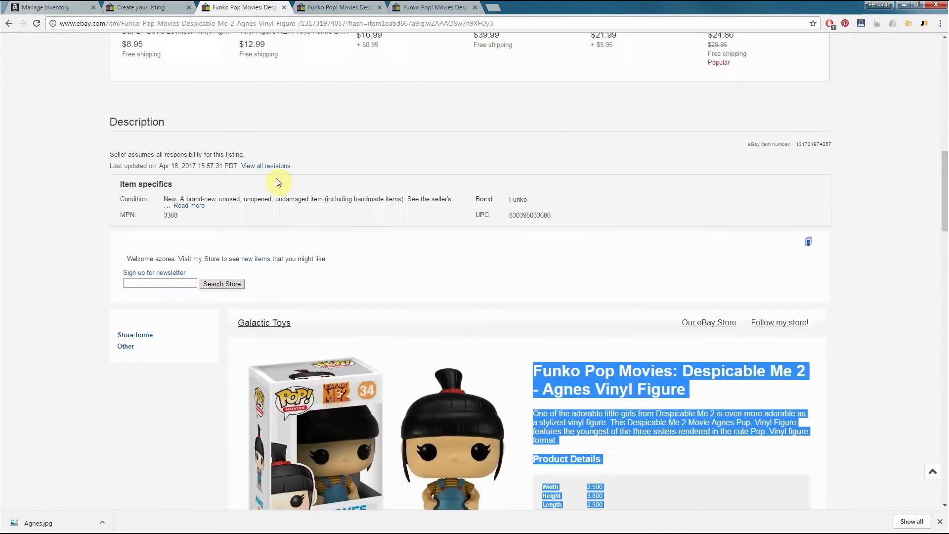
scroll(281, 187, "up", 2)
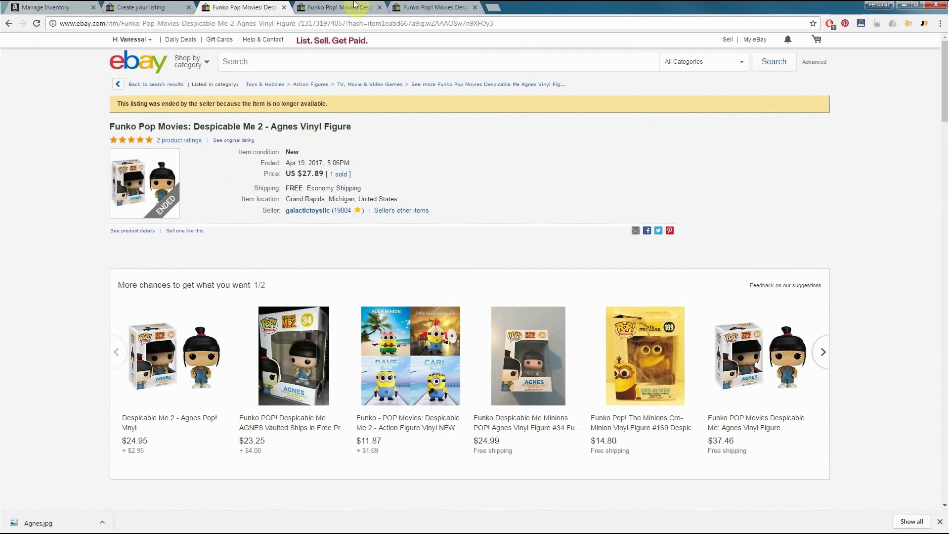
left_click(340, 7)
scroll(355, 123, "up", 15)
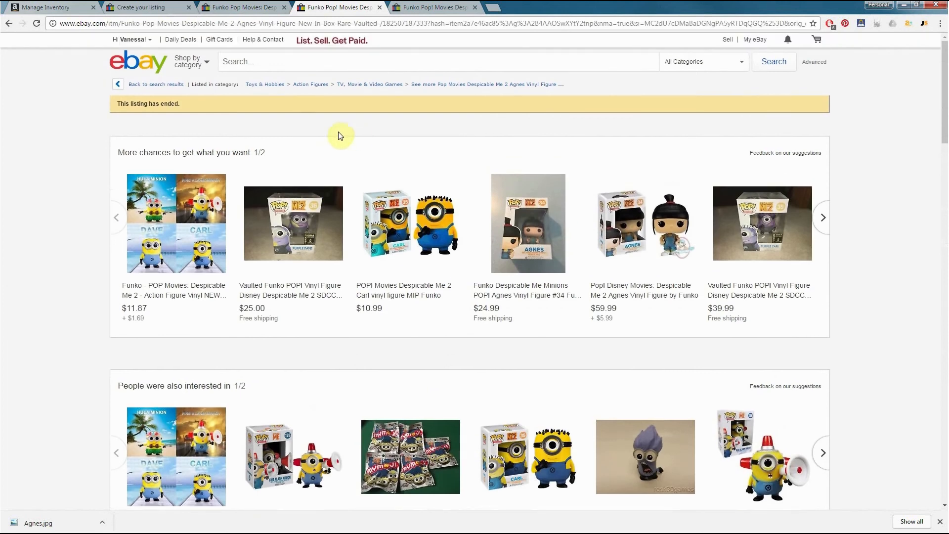
scroll(116, 161, "down", 8)
scroll(94, 183, "down", 4)
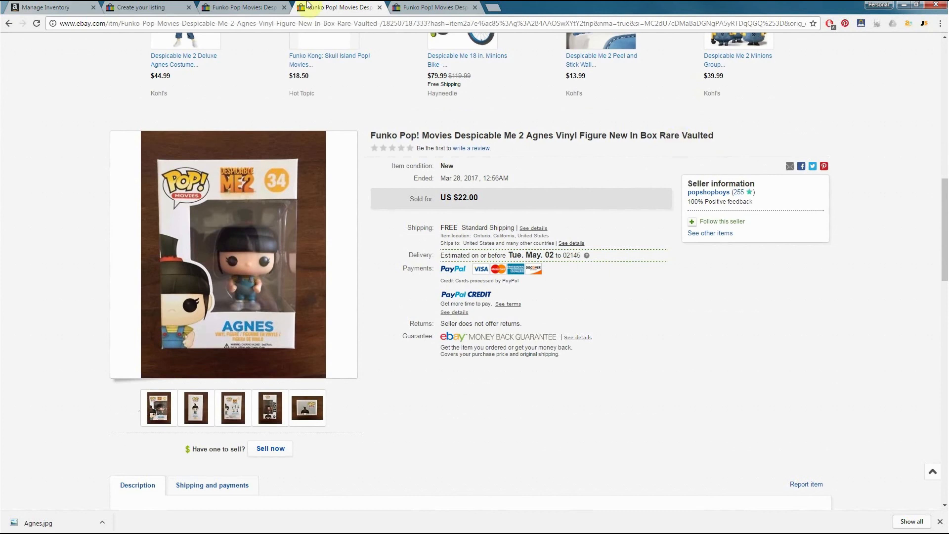
left_click(419, 5)
scroll(360, 221, "up", 20)
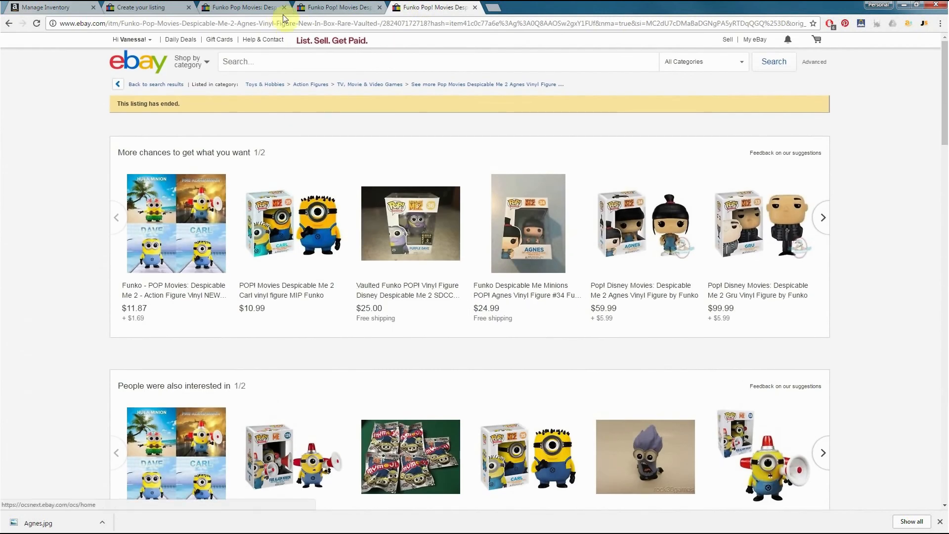
left_click(242, 8)
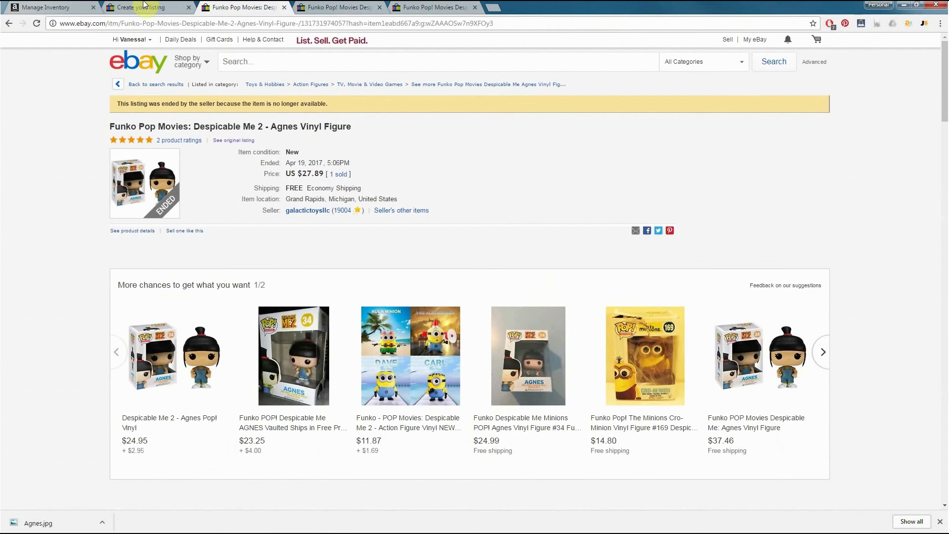
Change the listing title to "Funko Pop! Movies: Despicable Me 2 - Agnes Vinyl Figure Rare # 34 Vaulted NEW"
left_click(141, 8)
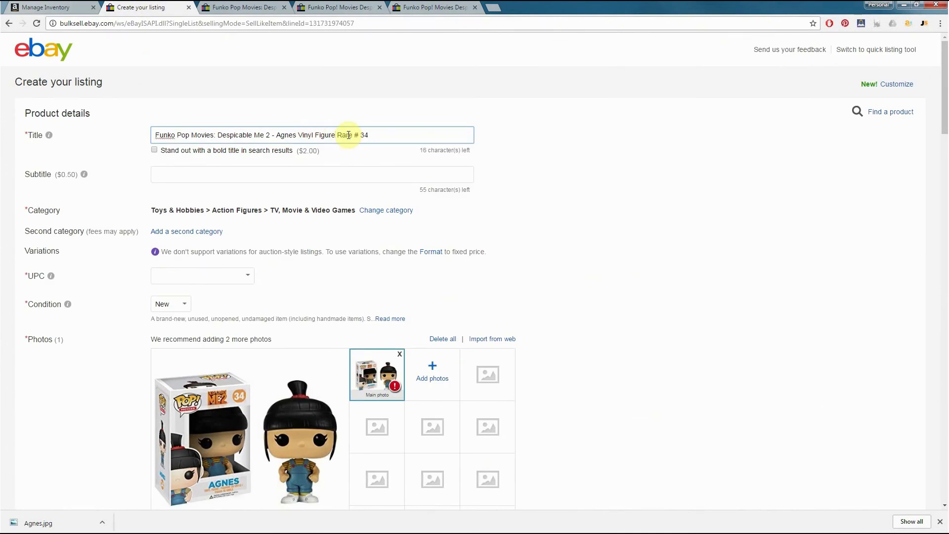
left_click(394, 136)
type("Vaulted")
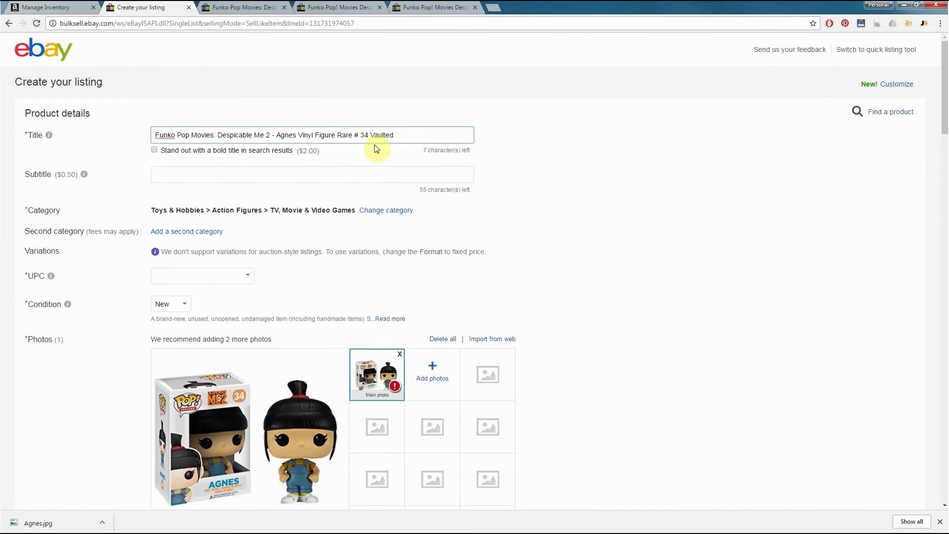
left_click(190, 136)
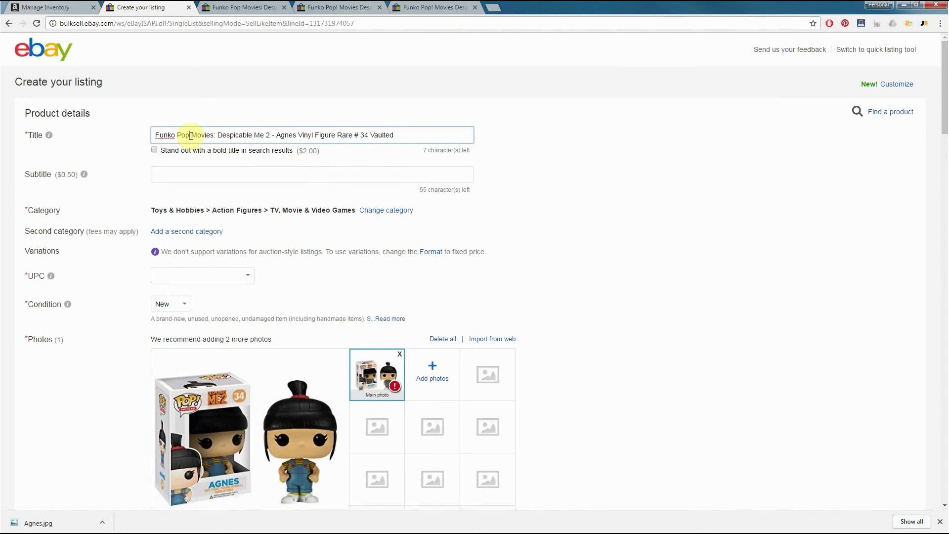
type("!")
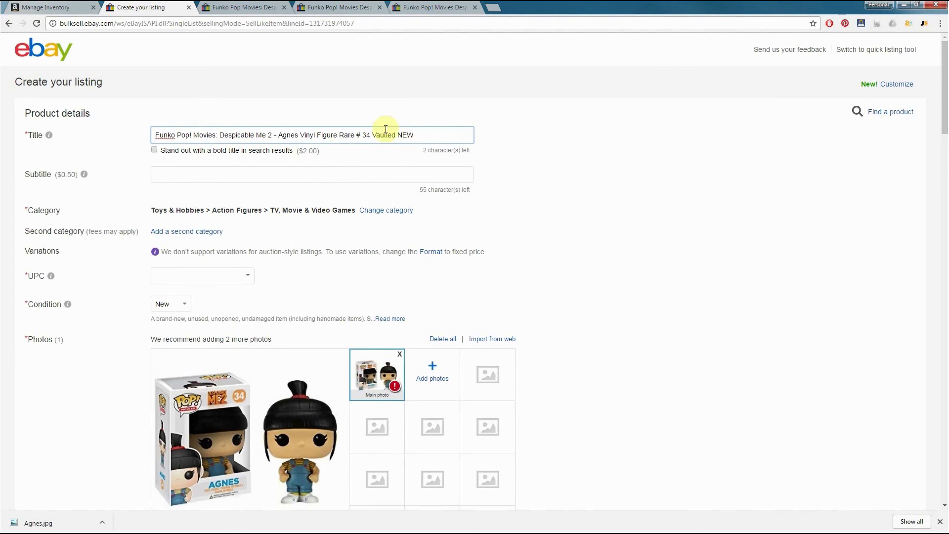
left_click(240, 7)
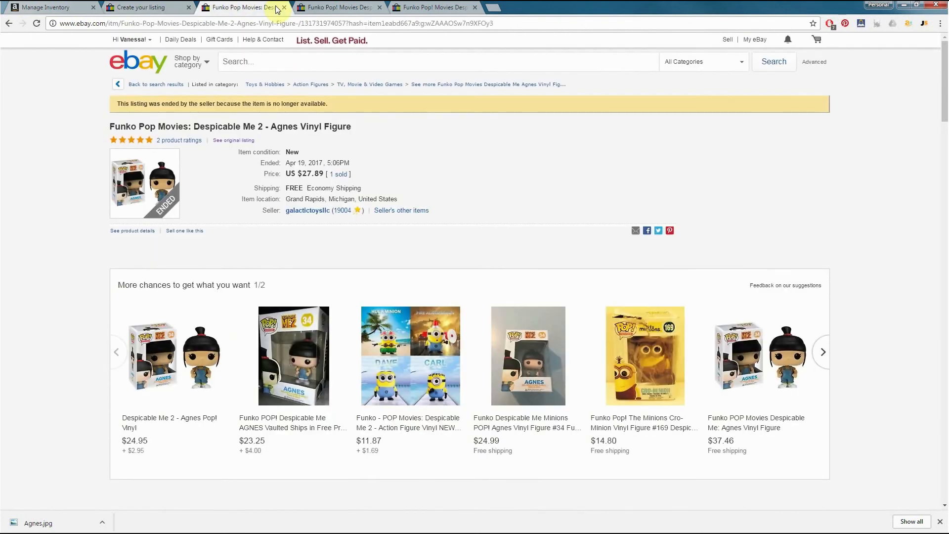
left_click(163, 7)
left_click(530, 159)
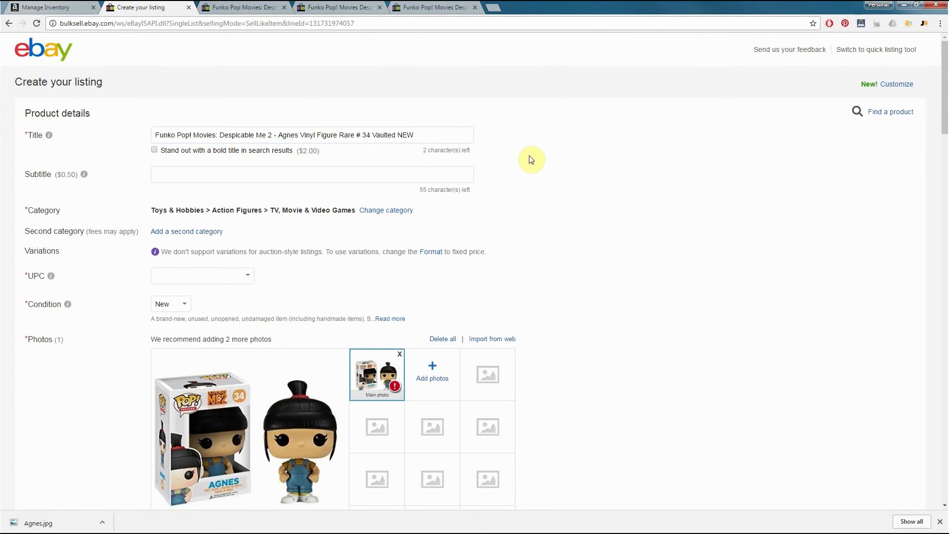
scroll(552, 194, "down", 2)
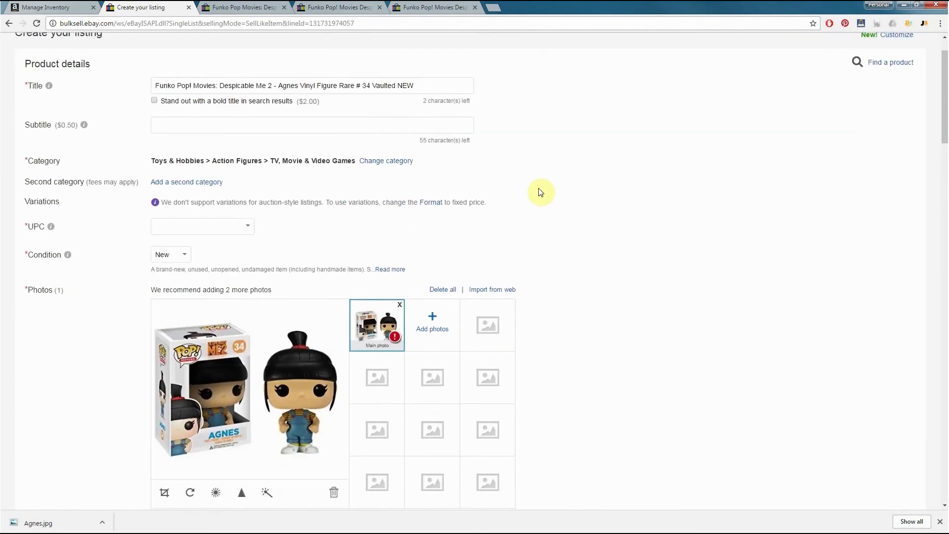
left_click(237, 178)
left_click(236, 179)
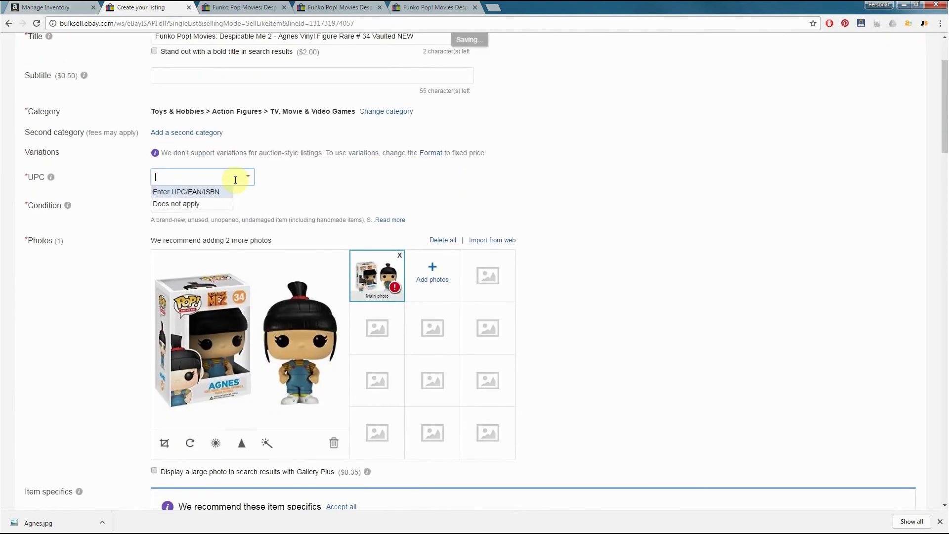
left_click(214, 193)
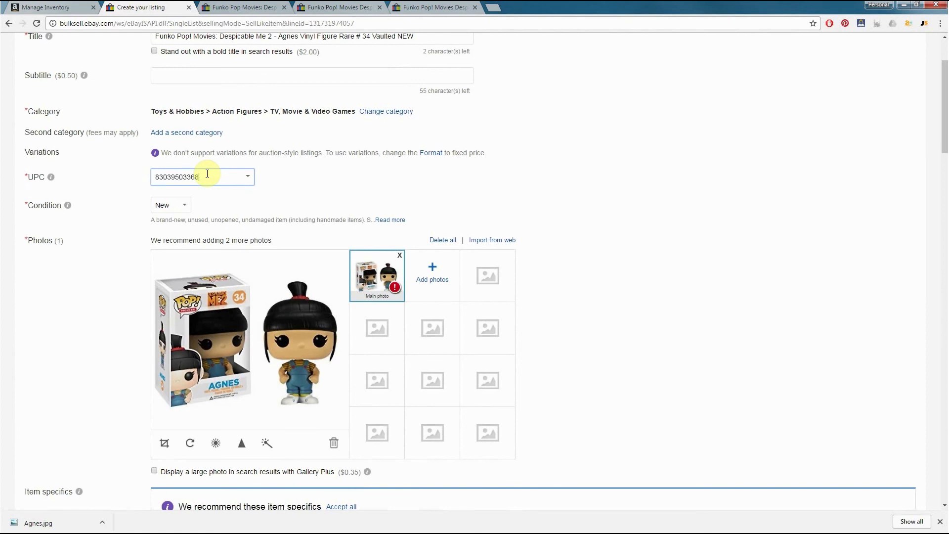
left_click(289, 189)
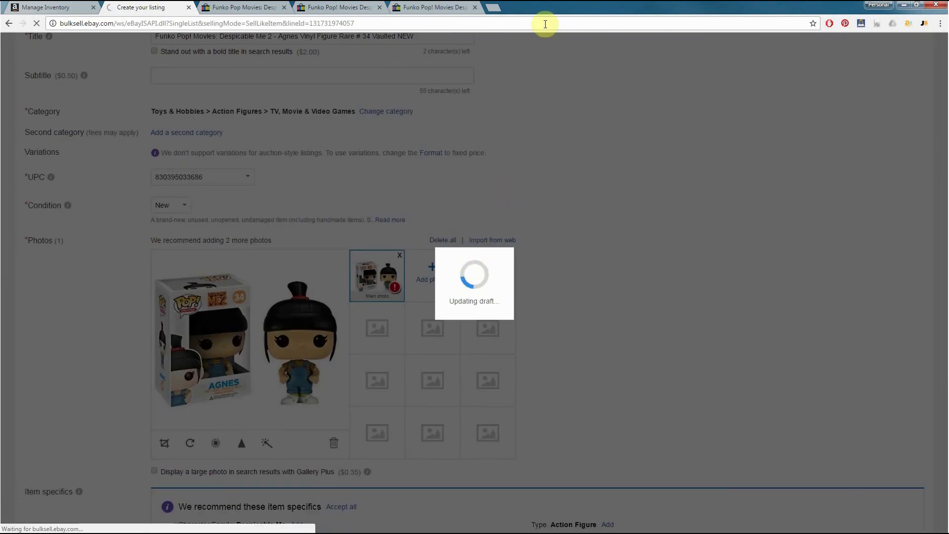
Submit the completed Agnes draft as a live listing
scroll(574, 158, "down", 20)
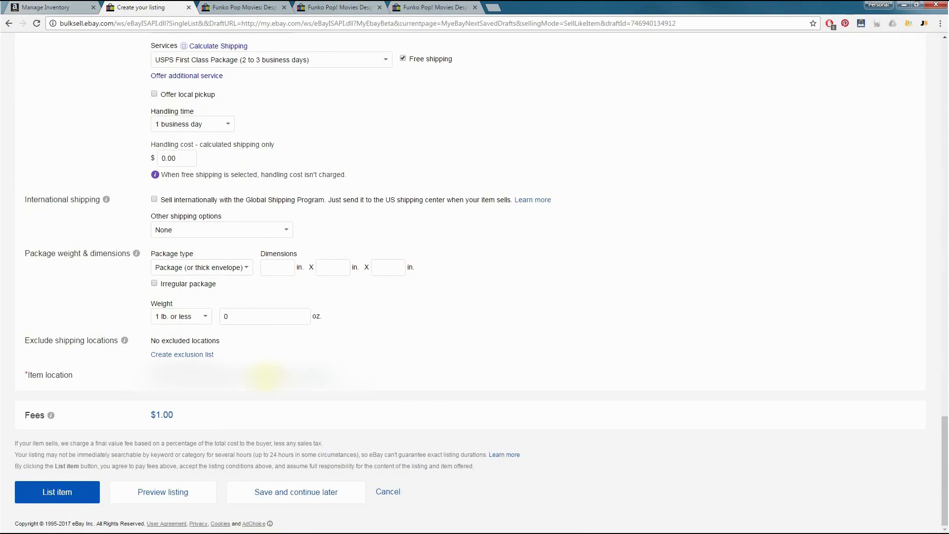
left_click(69, 500)
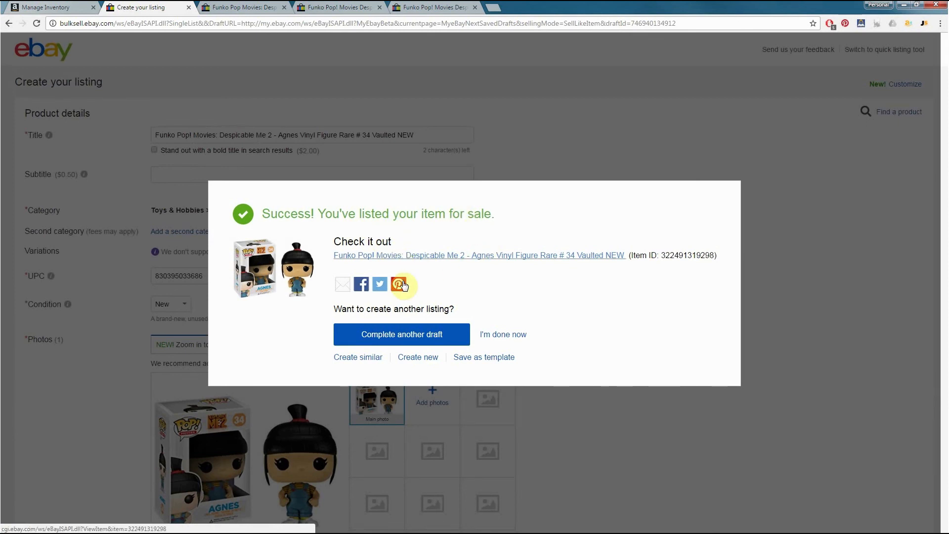
Finish the listing process without creating another draft and open the live Agnes listing from the active selling list
left_click(492, 333)
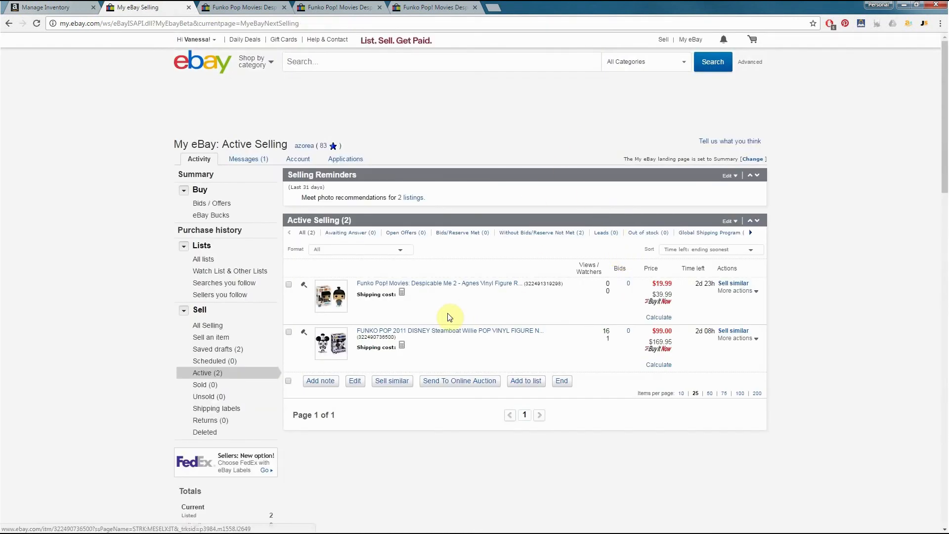
left_click(454, 287)
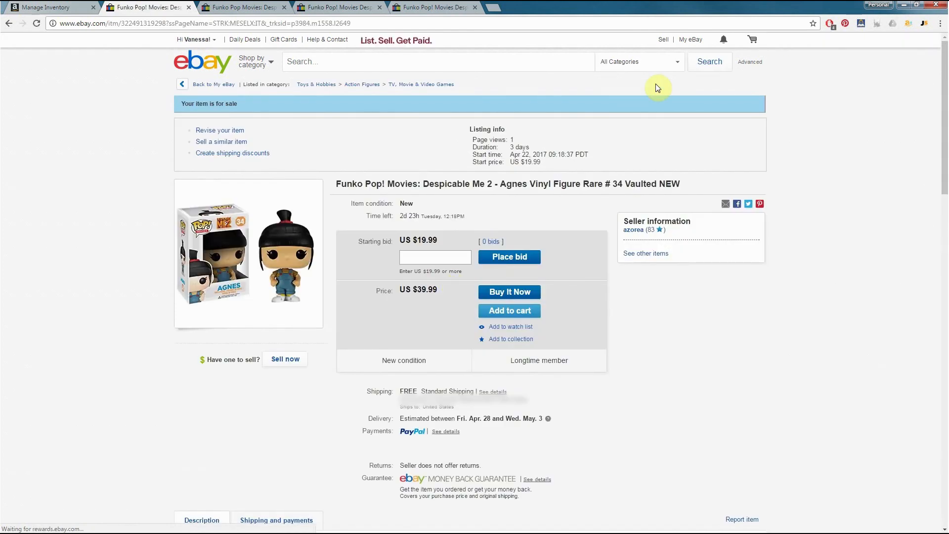
left_click(691, 41)
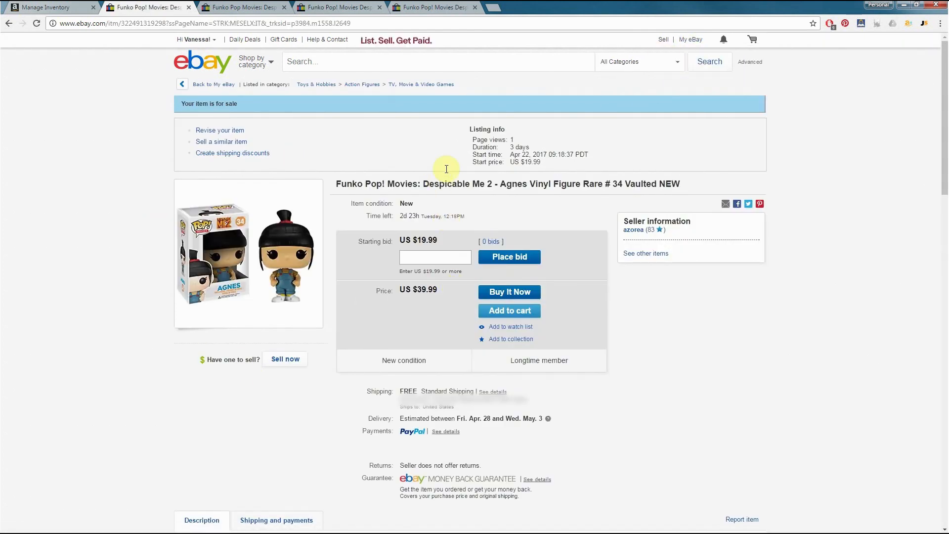
Review the live Agnes listing's pricing, item specifics, description, and shipping and payment details
scroll(326, 148, "down", 1)
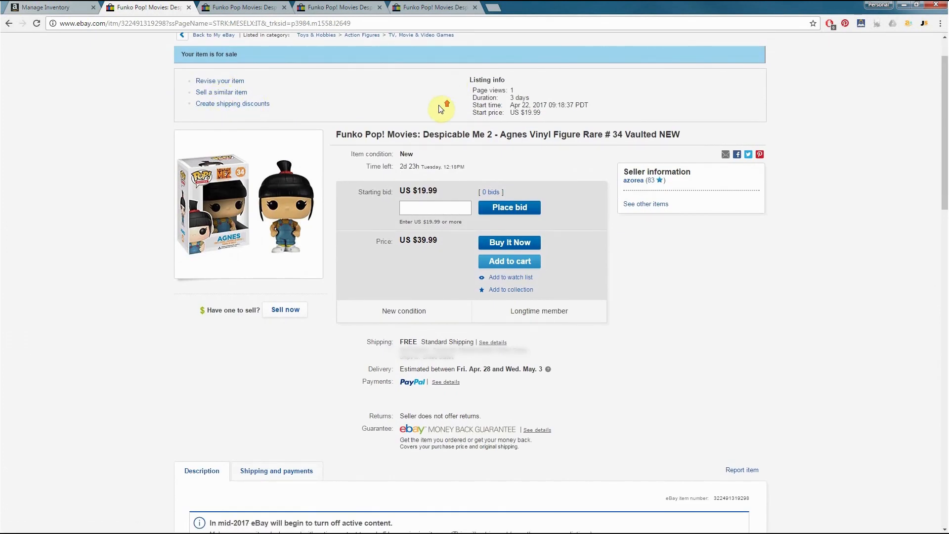
scroll(438, 106, "up", 1)
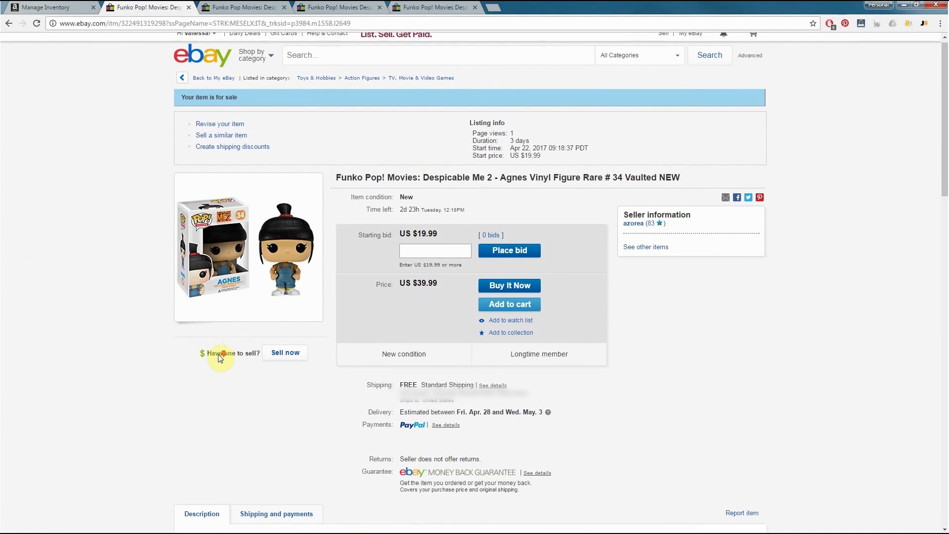
scroll(222, 346, "down", 20)
scroll(231, 340, "up", 10)
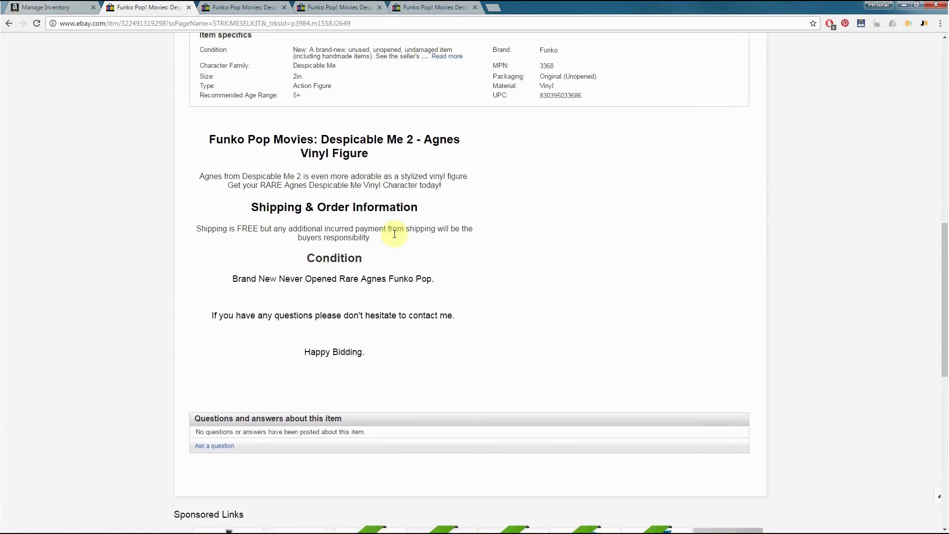
scroll(391, 361, "up", 4)
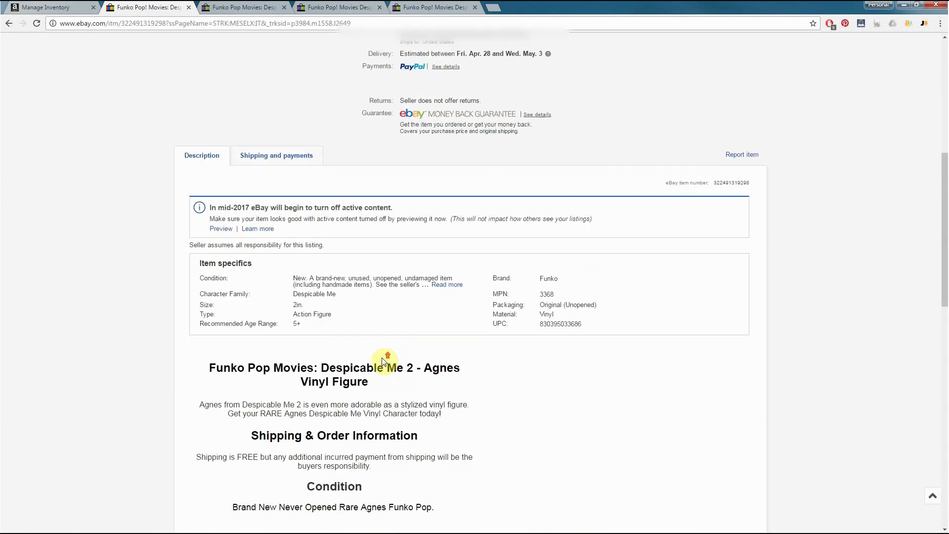
left_click(294, 328)
scroll(93, 314, "down", 2)
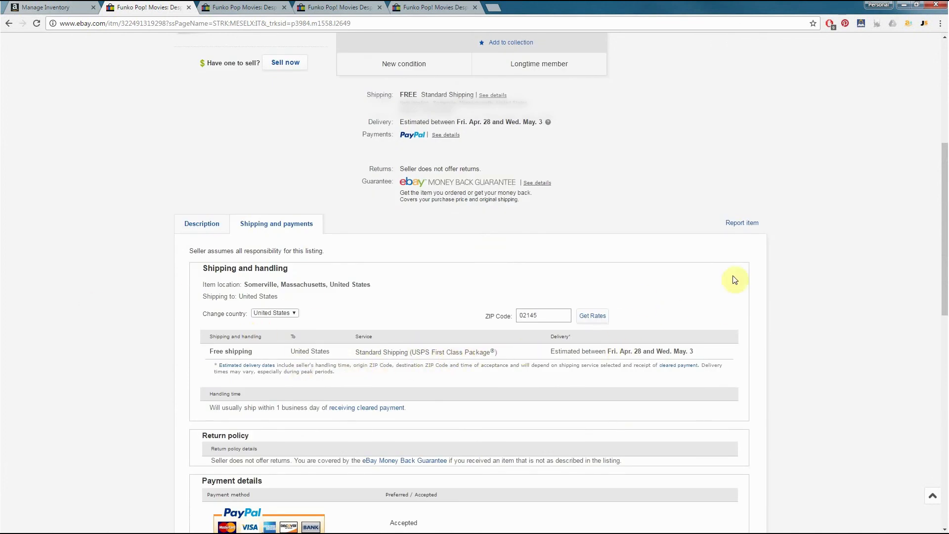
scroll(730, 277, "up", 6)
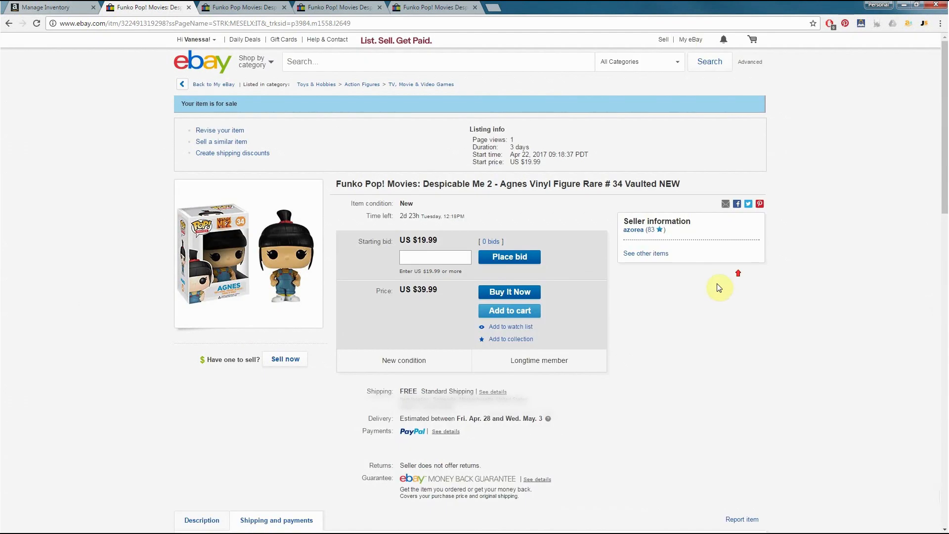
Open the All Selling overview in My eBay and check the views and watchers of the active listings
left_click(687, 40)
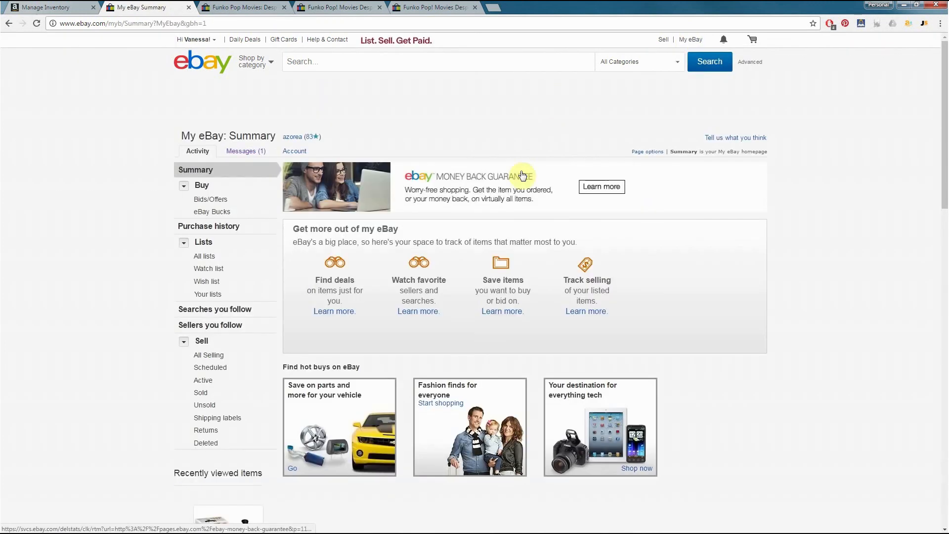
left_click(196, 355)
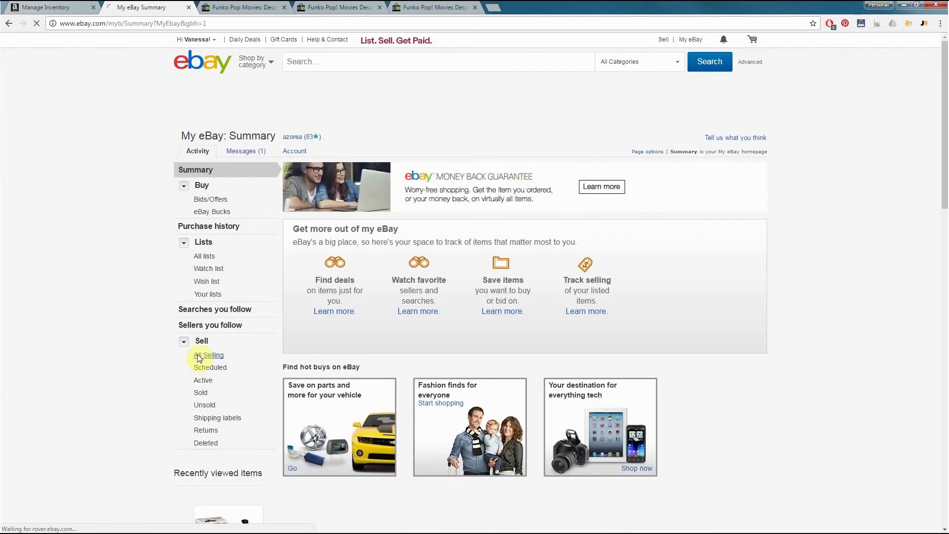
scroll(659, 290, "down", 4)
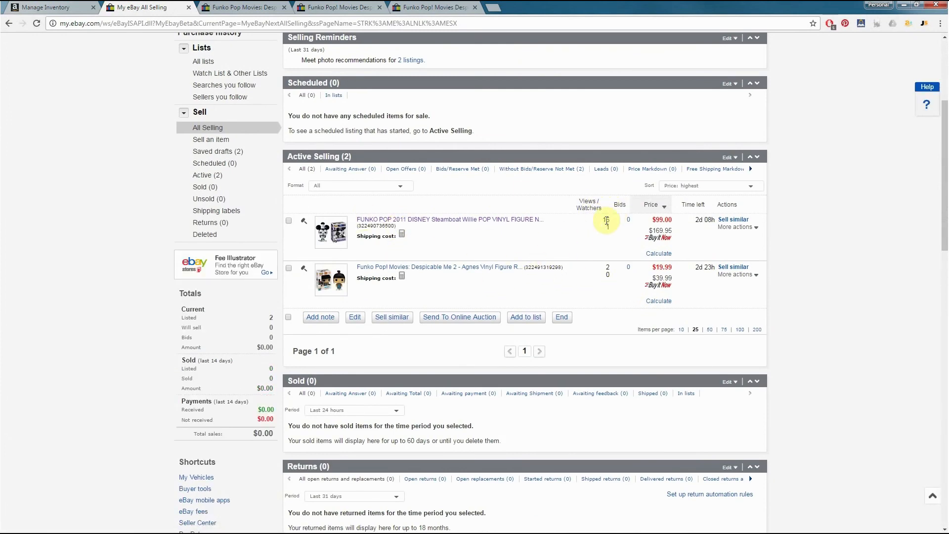
left_click(609, 227)
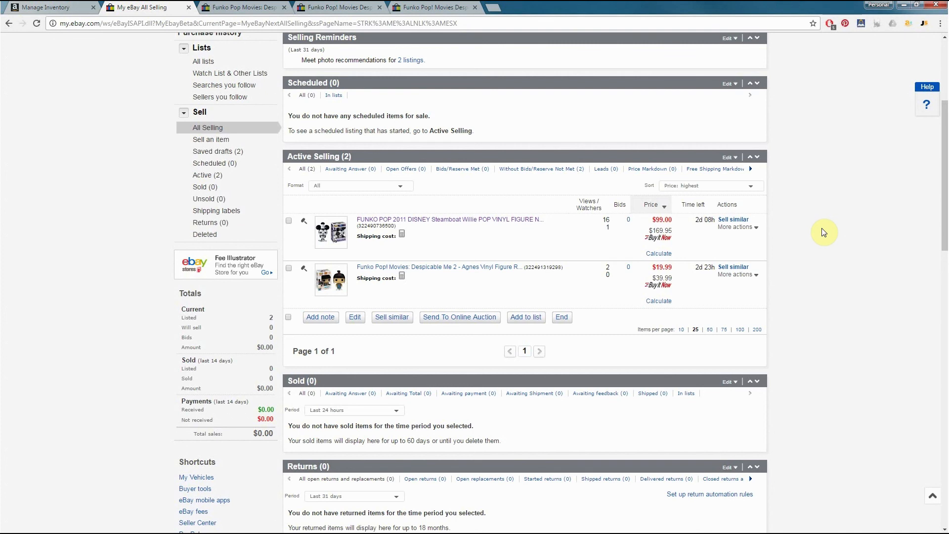
scroll(821, 230, "up", 4)
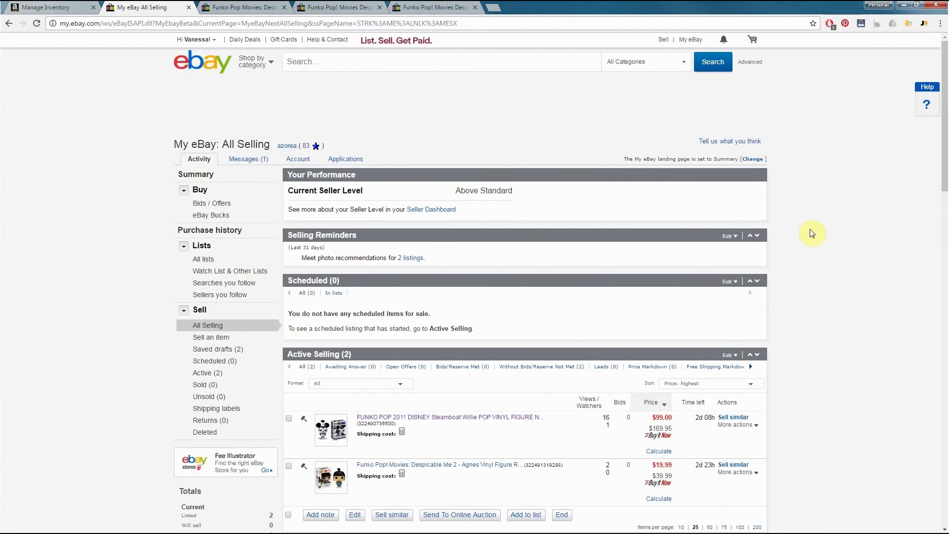